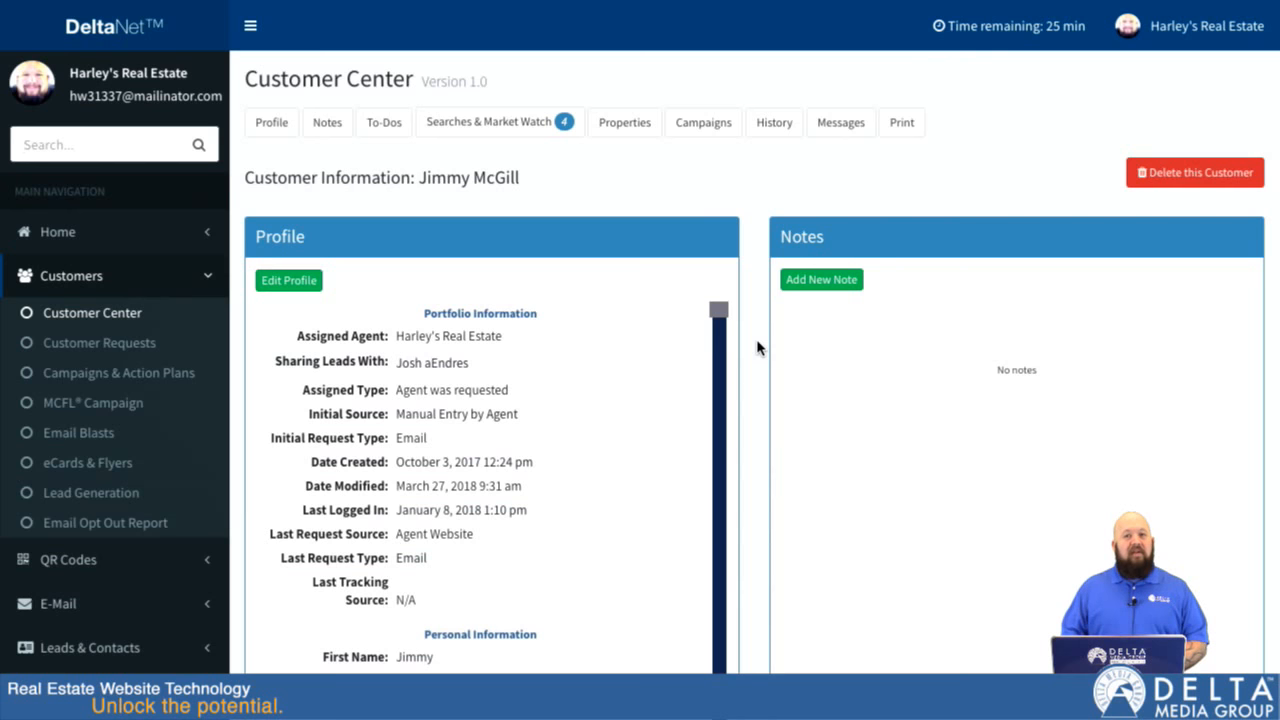
- Look over the open customer profile and go to the Welcome page of the agent home section
scroll(757, 347, down, 3)
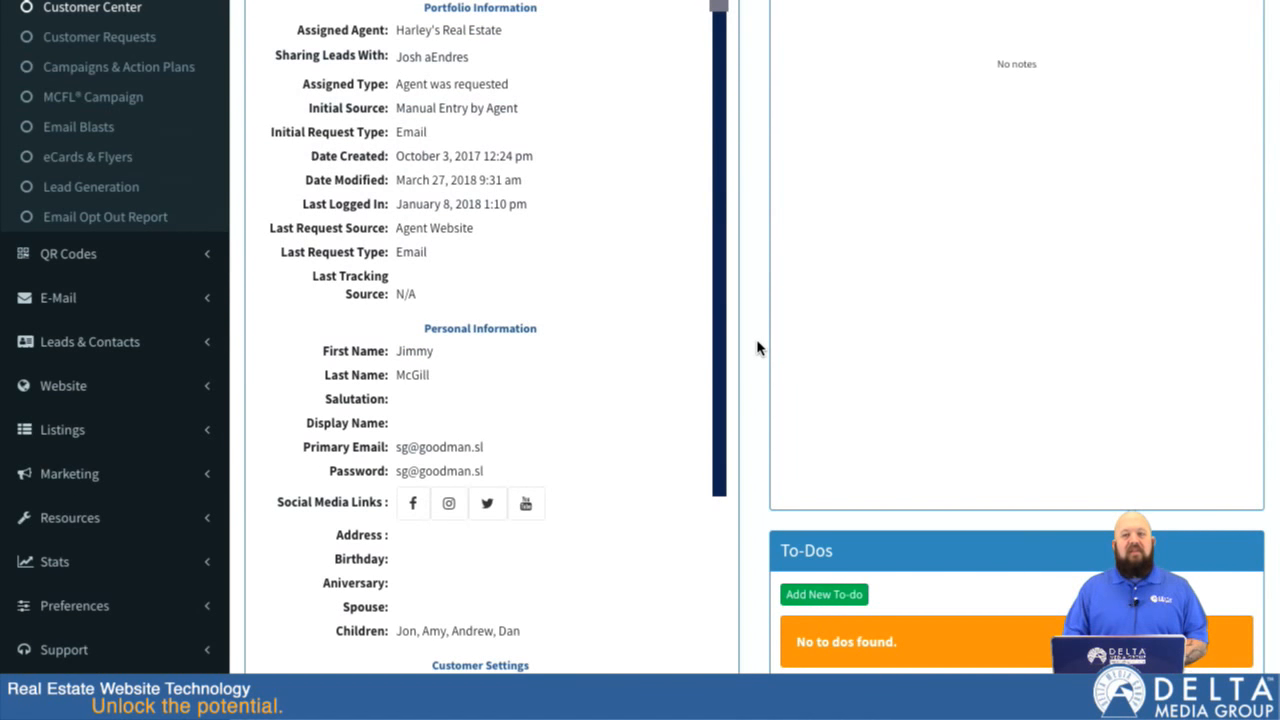
scroll(757, 347, down, 7)
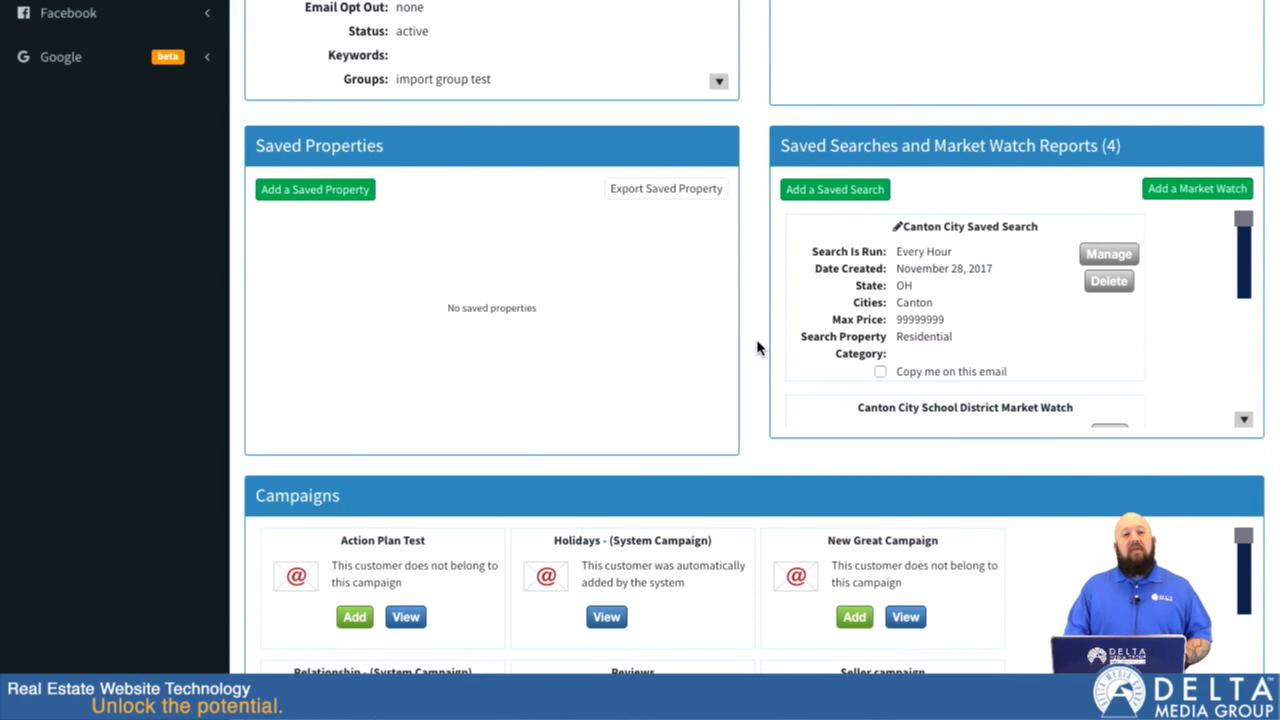
scroll(757, 347, up, 10)
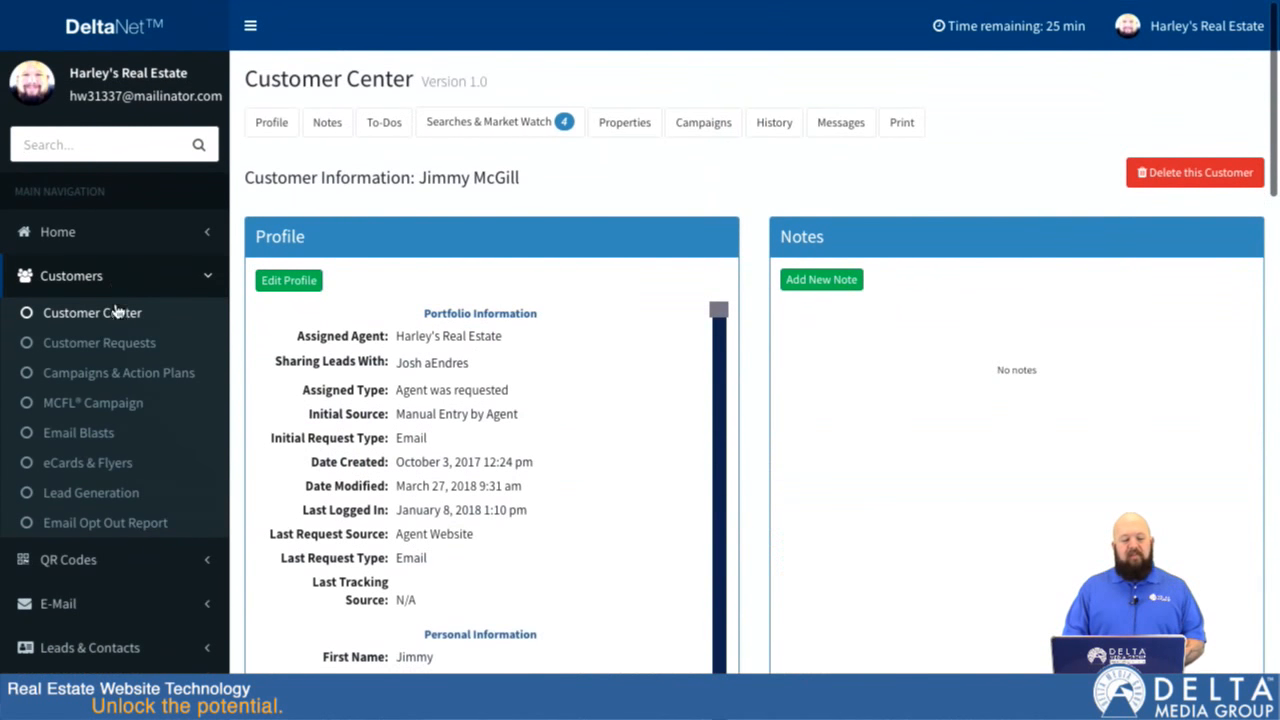
click(78, 231)
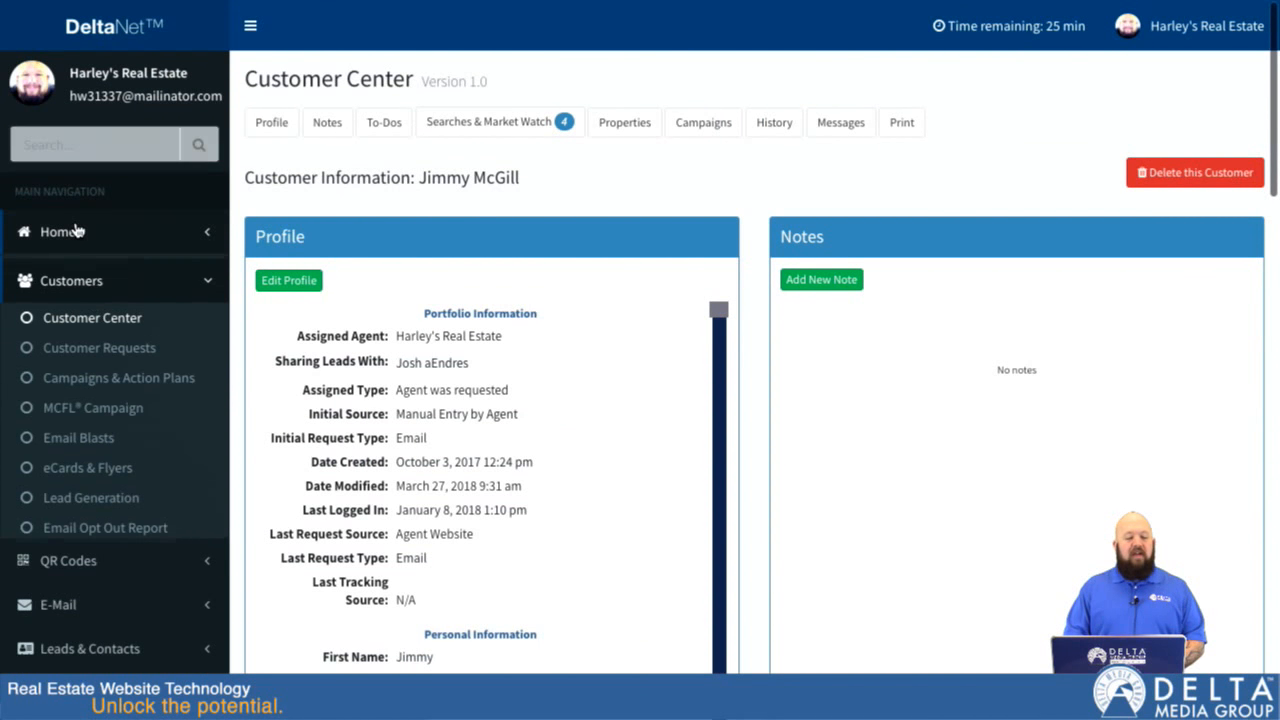
click(68, 304)
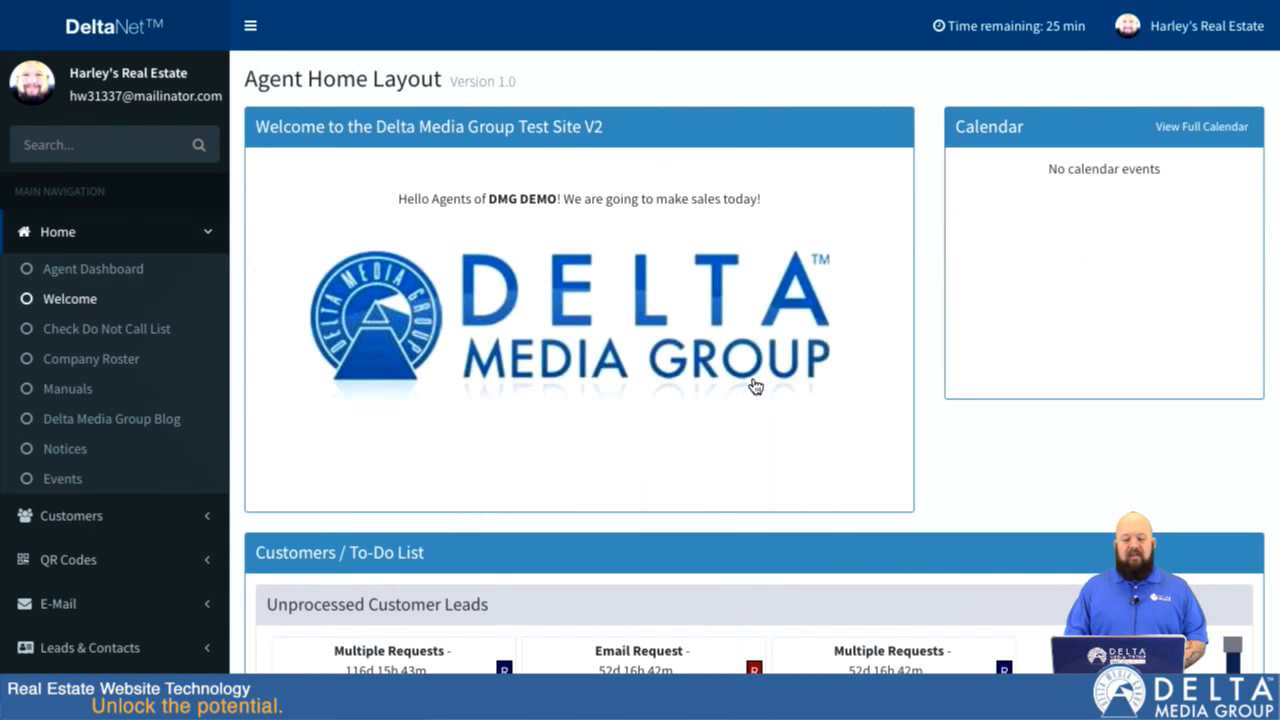
- From the Customer Activity list, open the profile of the customer with 3 market watches and 1 saved search
scroll(750, 410, down, 3)
scroll(240, 580, down, 5)
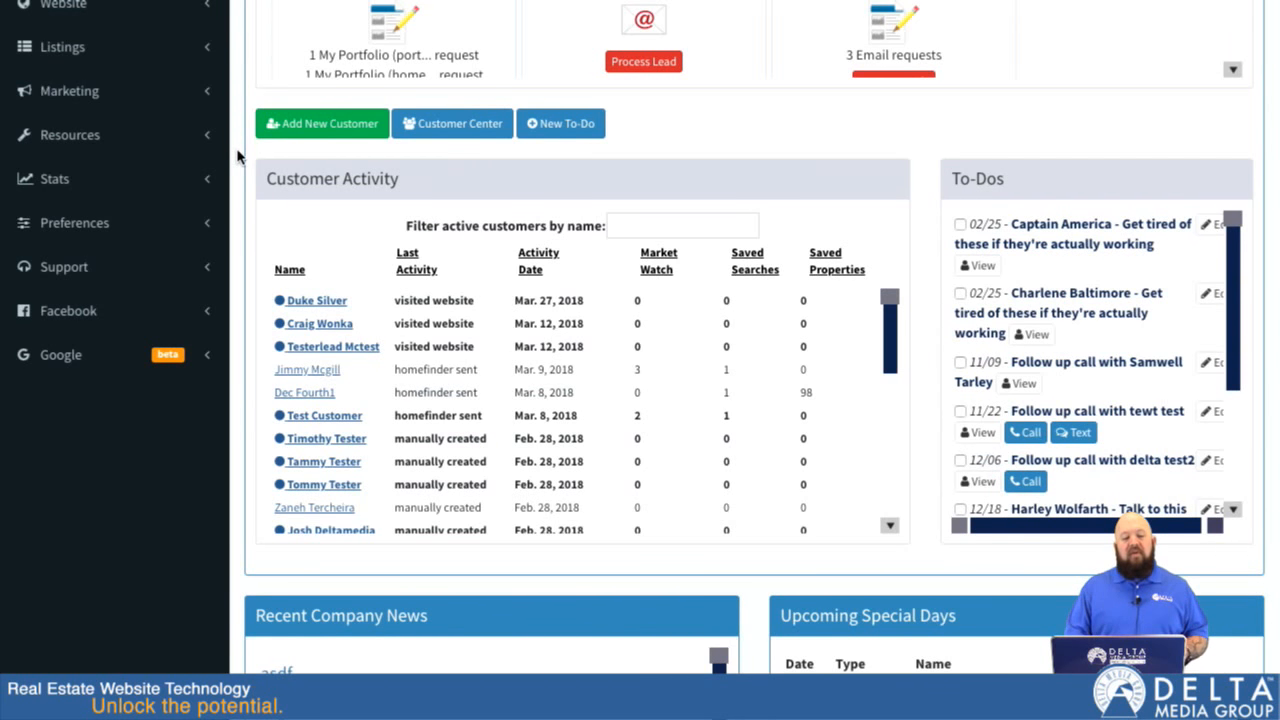
click(298, 372)
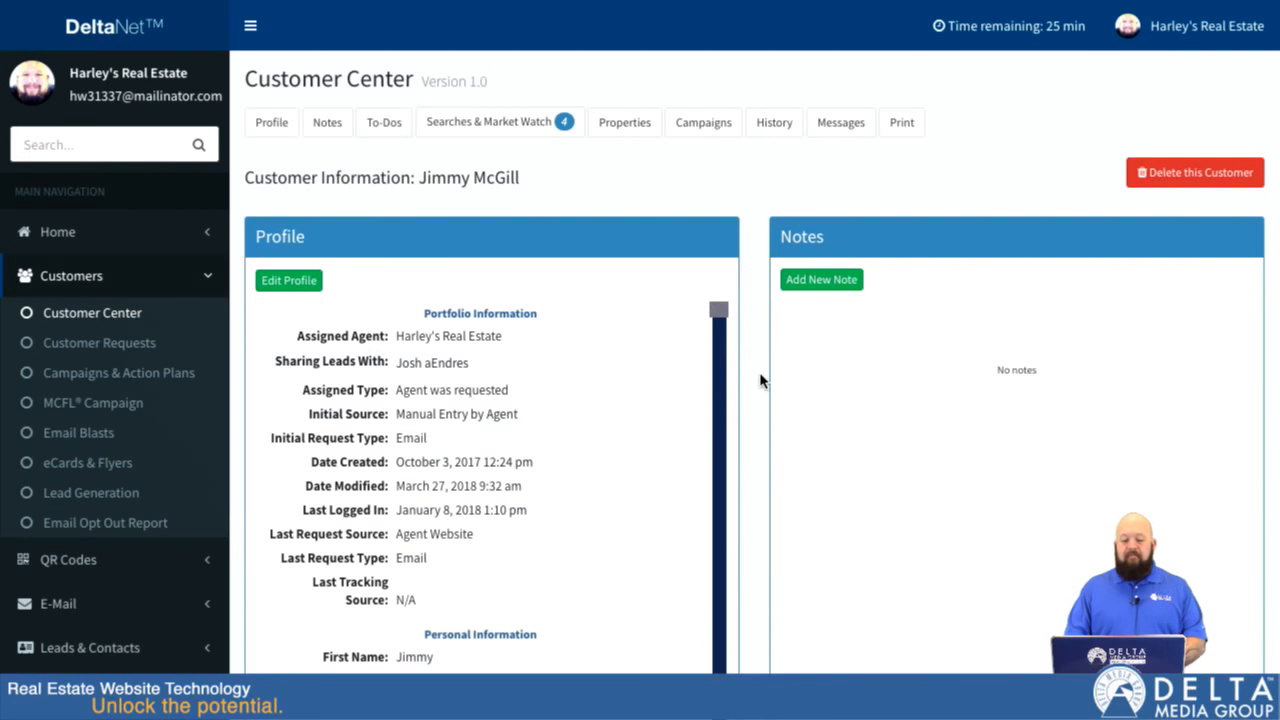
- Review the customer's saved searches and market watch reports, and start a new saved search by market
scroll(760, 380, down, 12)
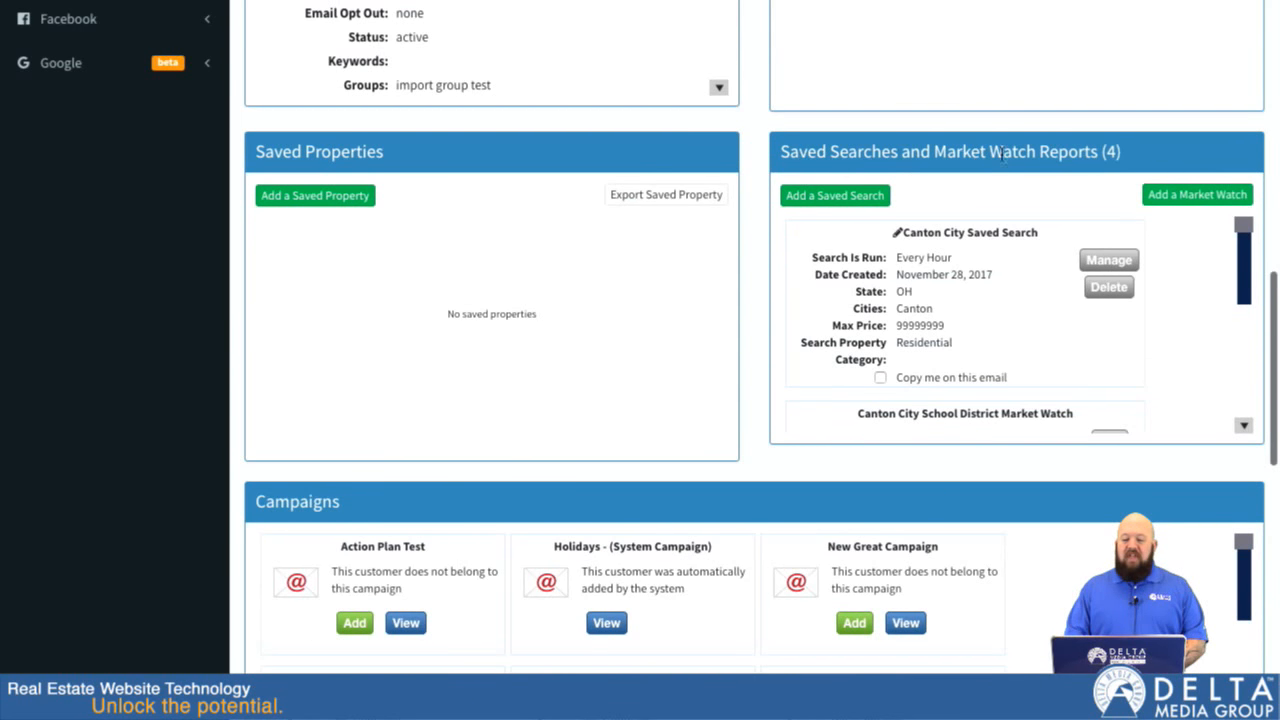
scroll(1055, 307, down, 1)
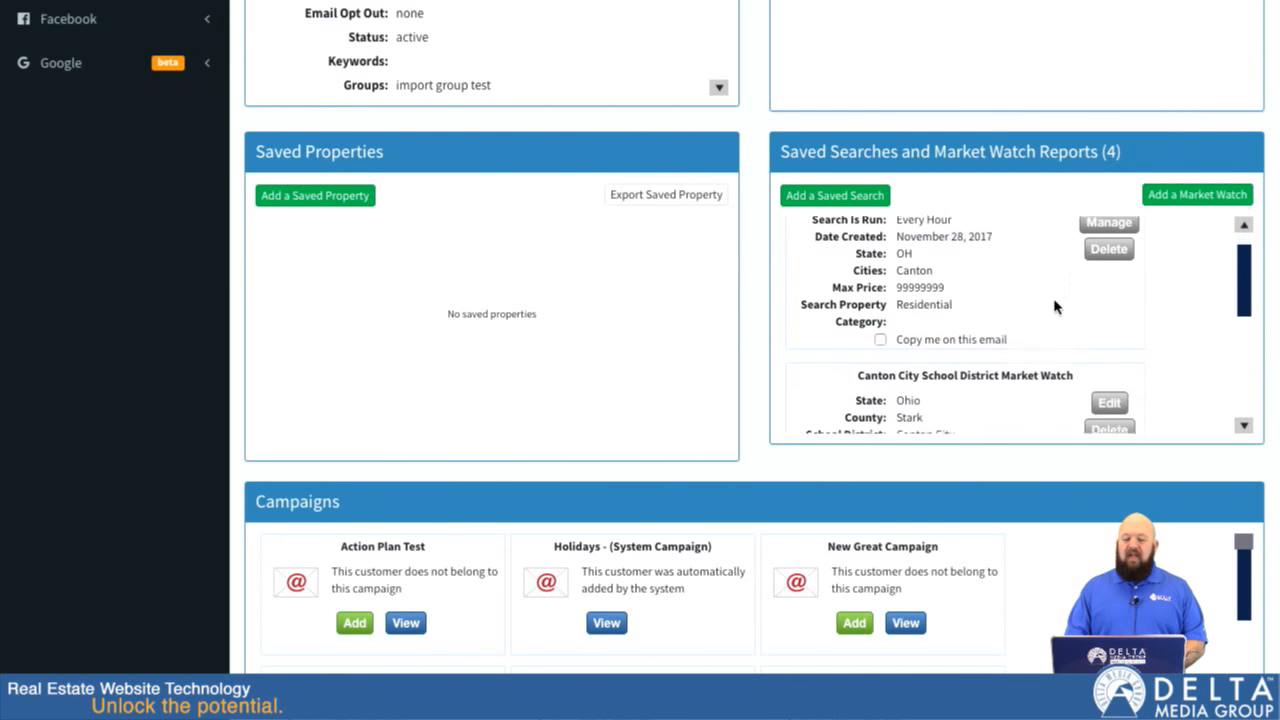
scroll(1055, 307, down, 3)
scroll(1055, 305, up, 5)
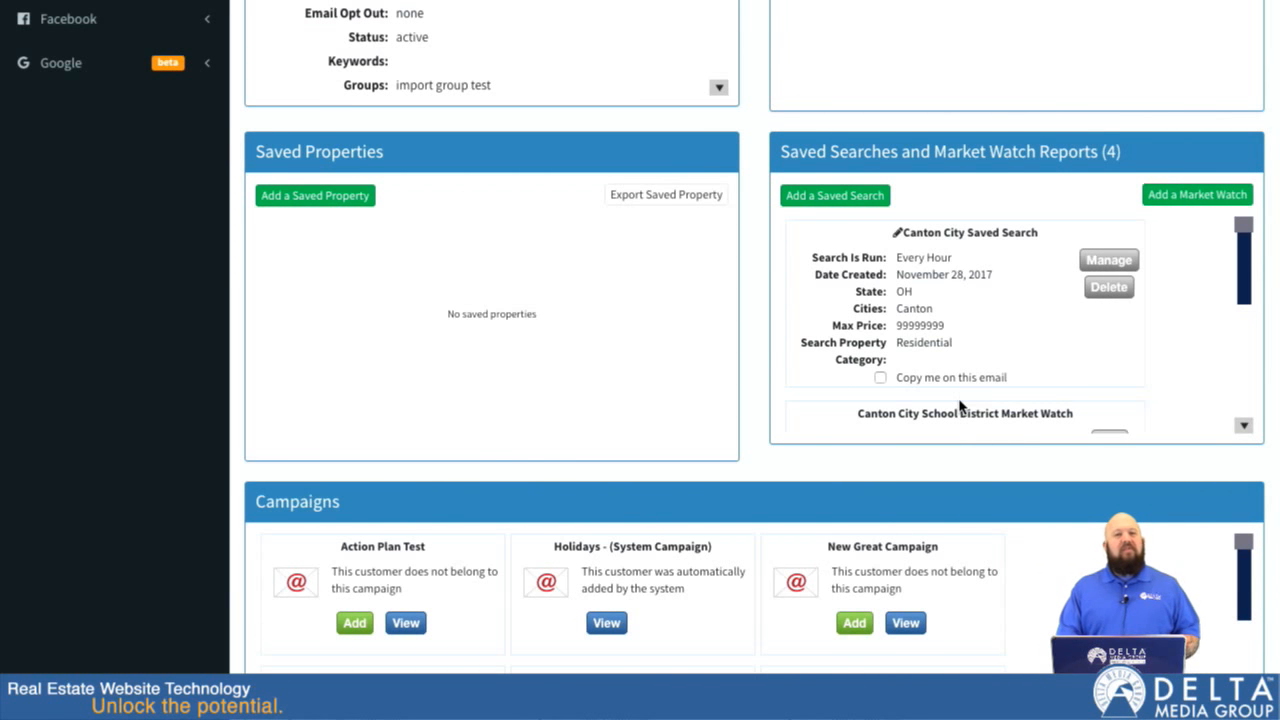
click(825, 197)
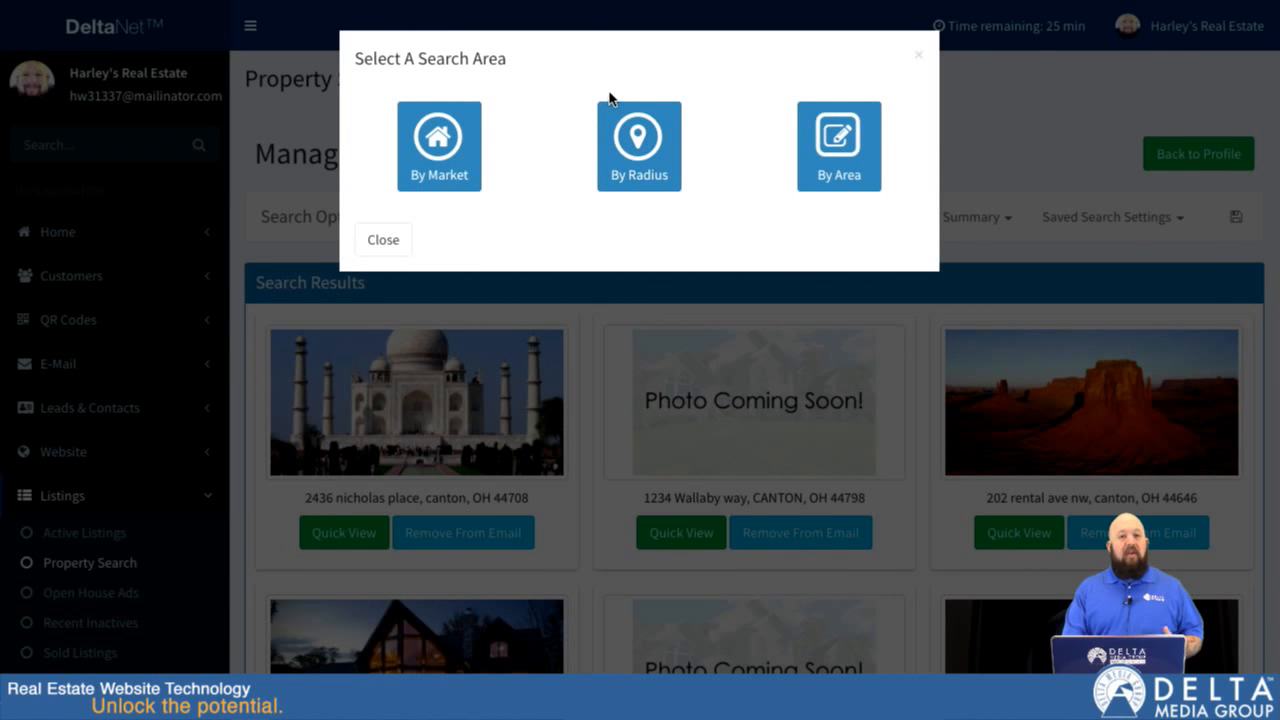
click(437, 149)
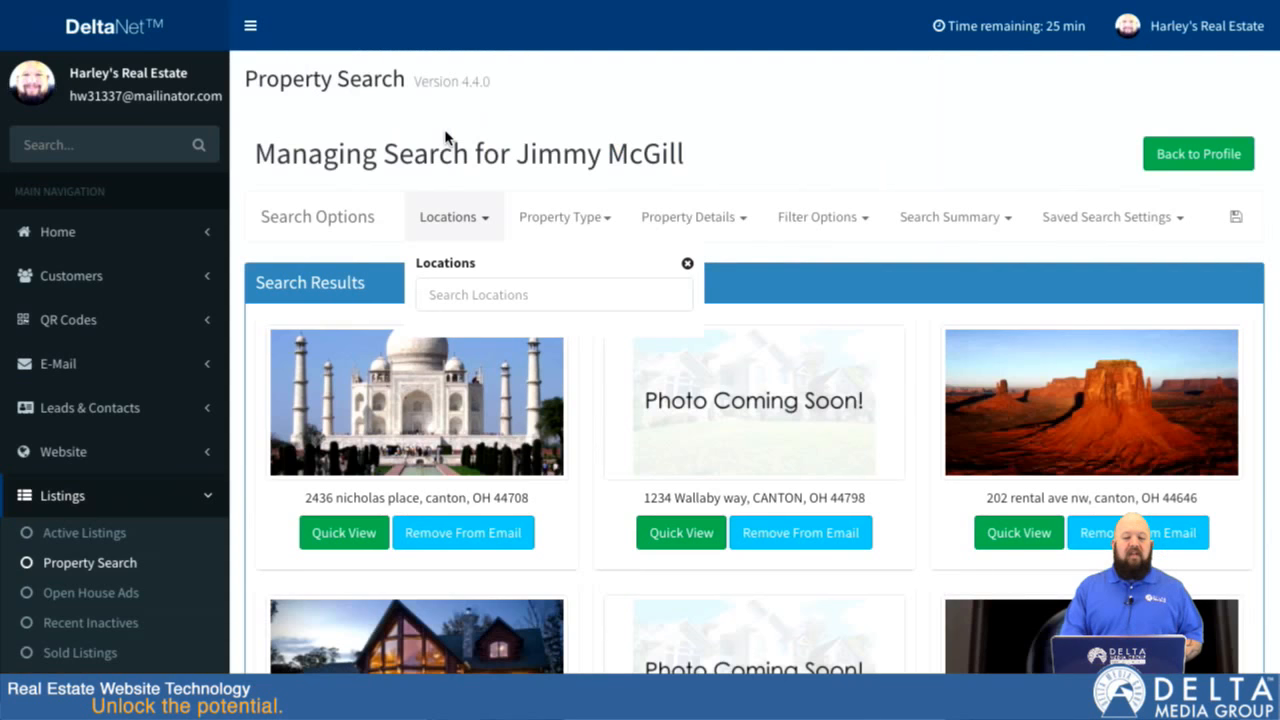
- Add Stark county, OH as a location for the customer's search
click(548, 297)
text(stark)
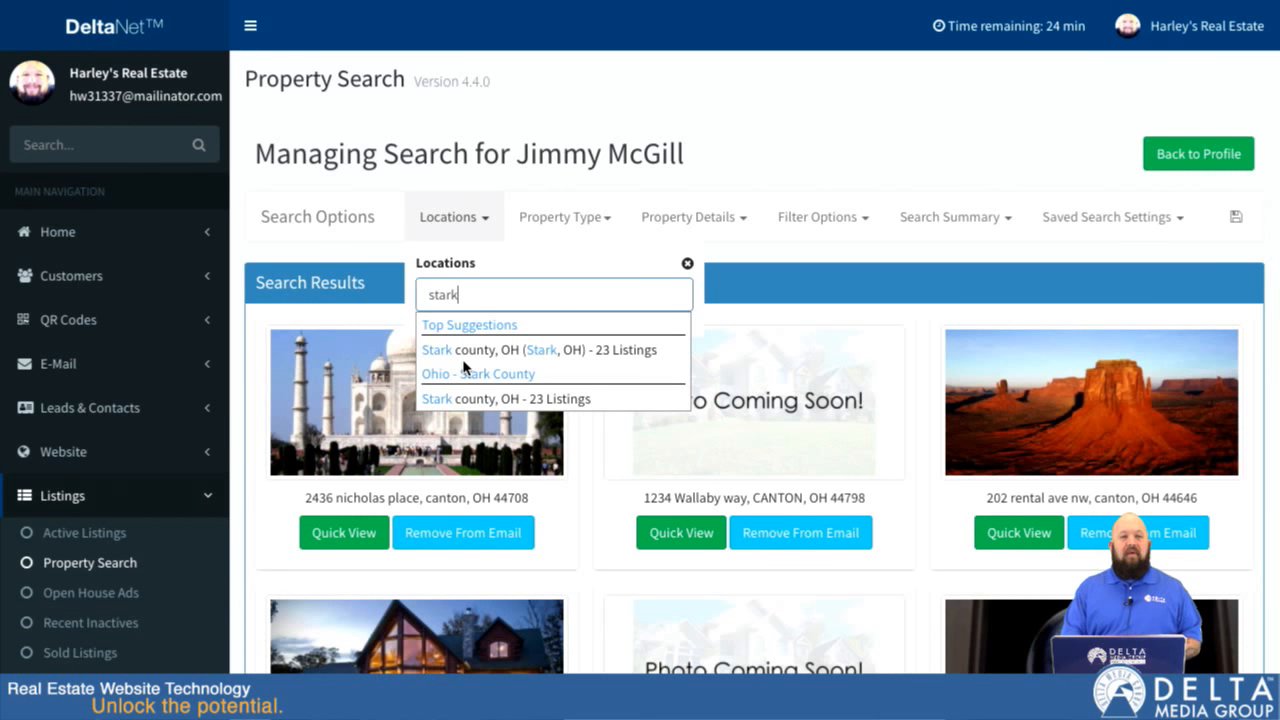
click(476, 350)
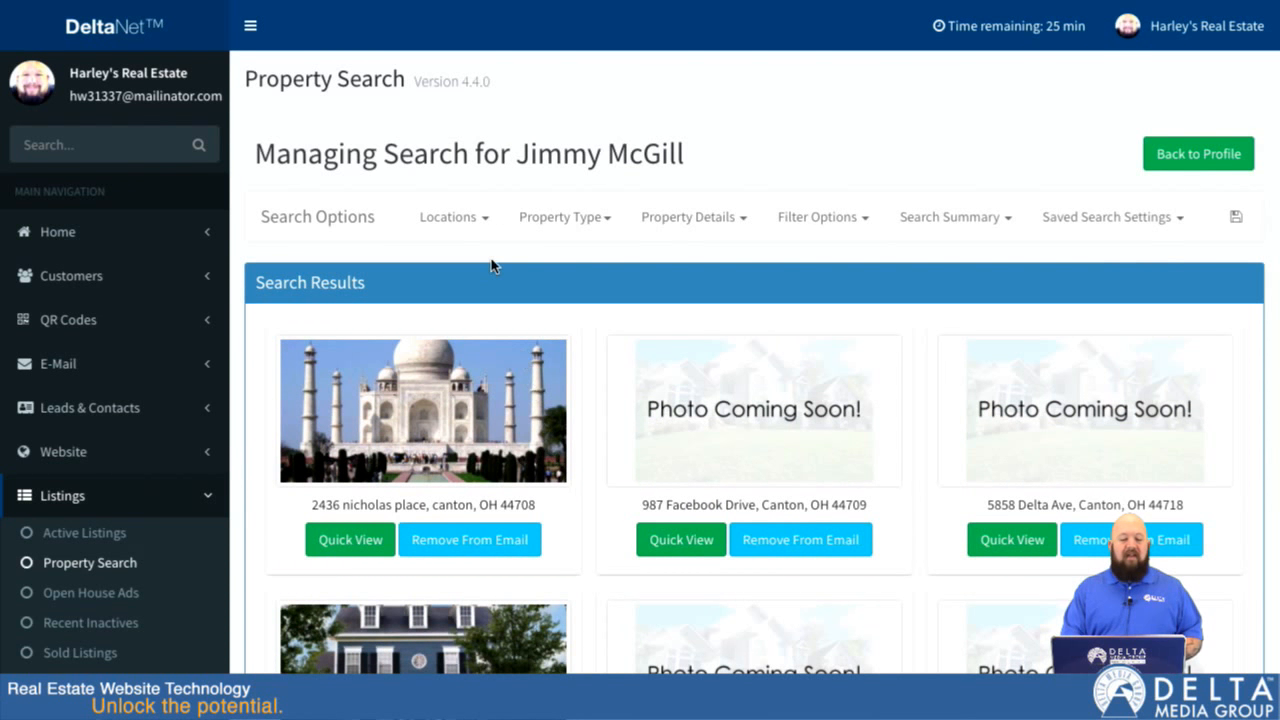
- Add the city of Canton (OH) to the search locations and check the list of chosen locations
click(483, 217)
click(488, 294)
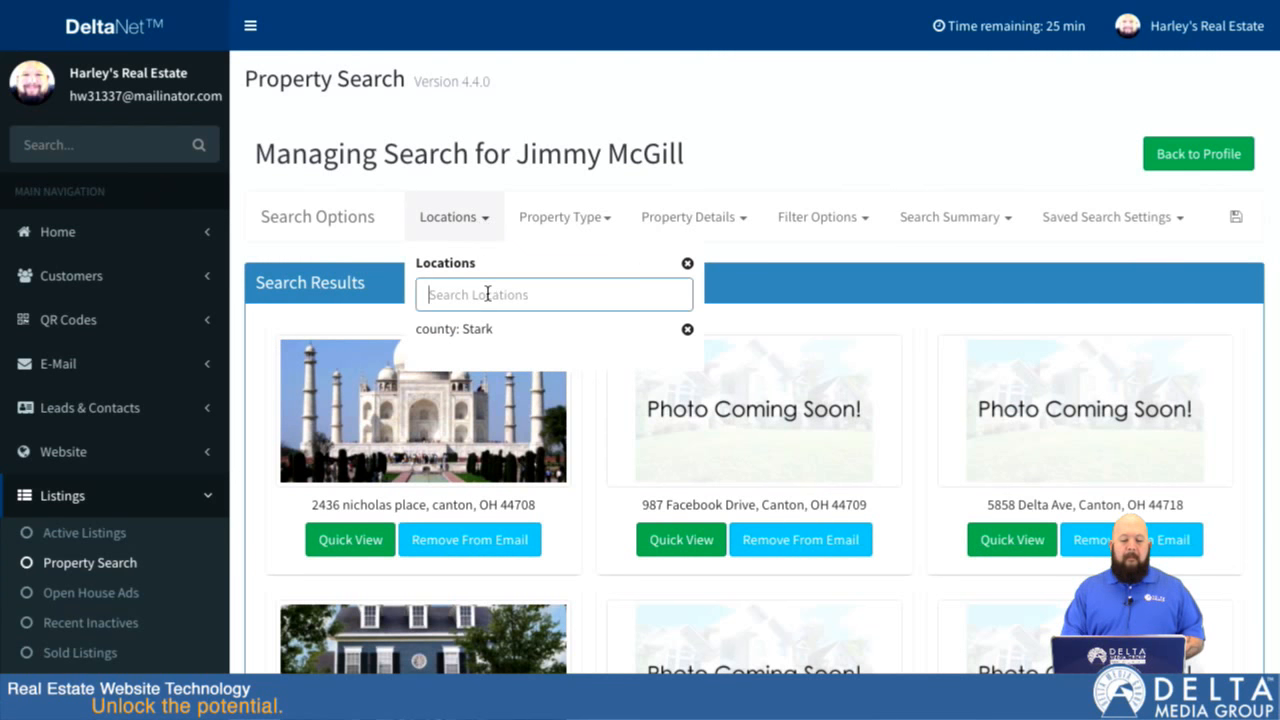
text(canton)
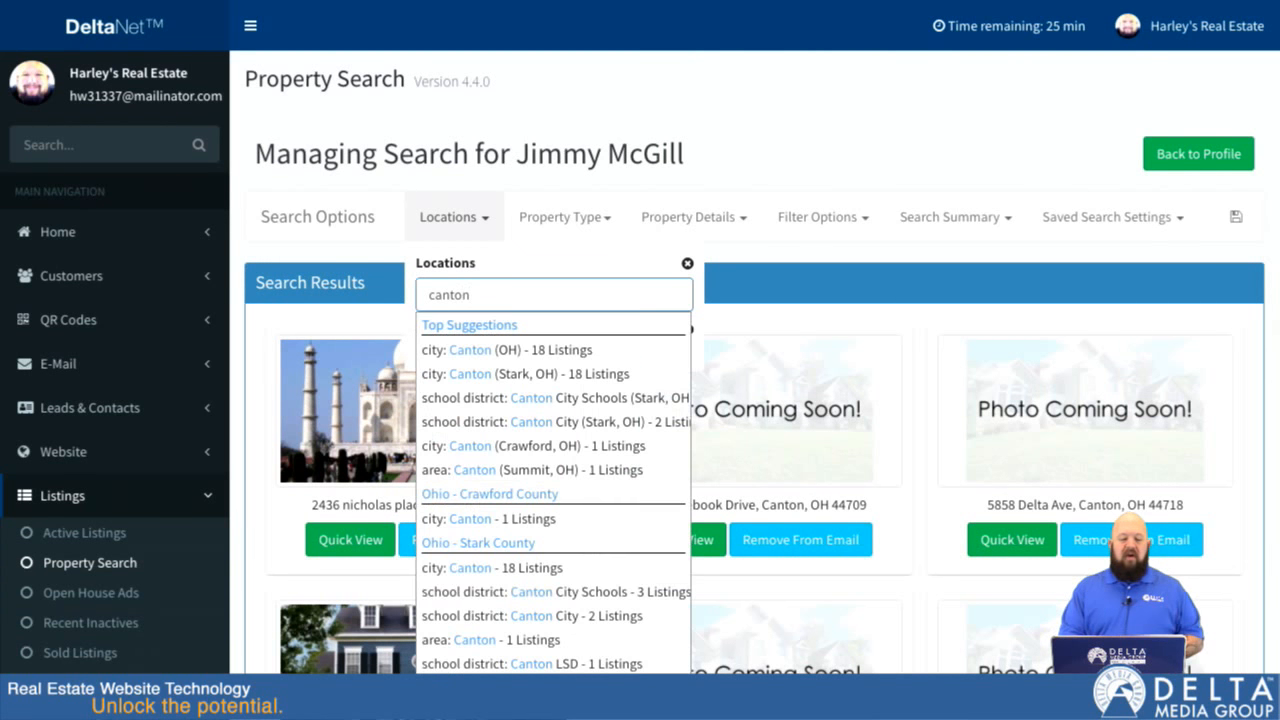
click(493, 348)
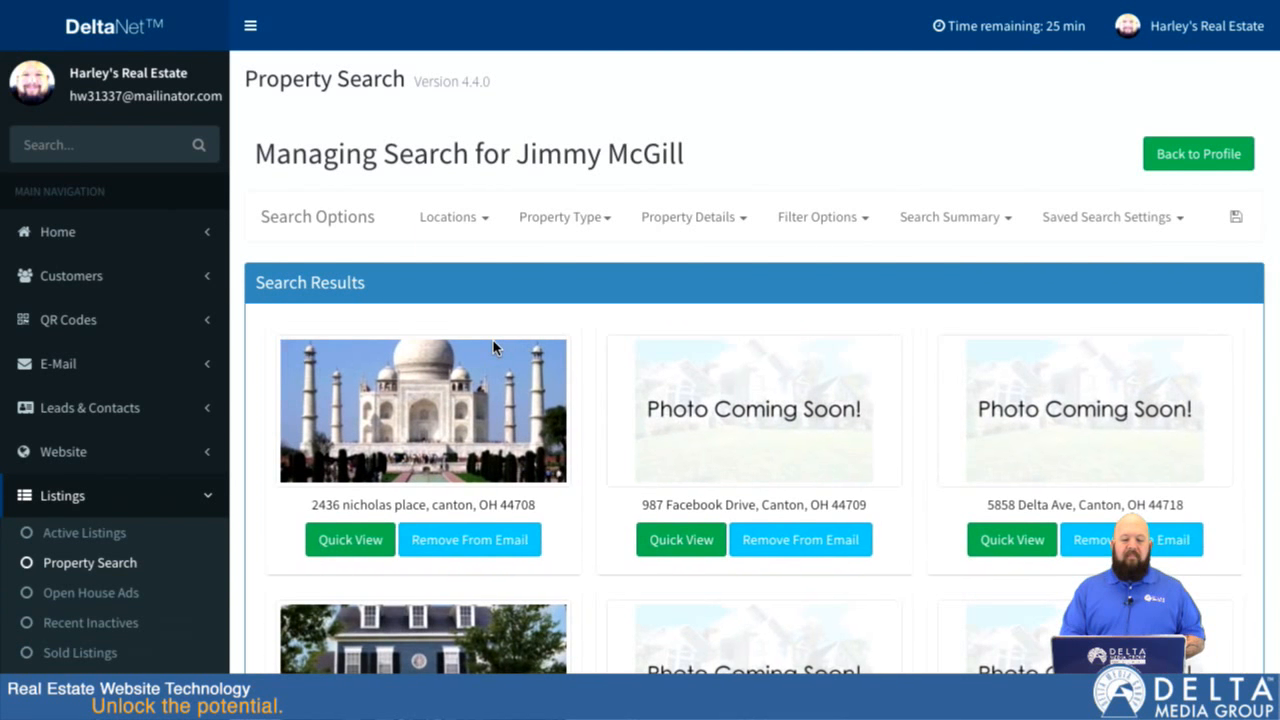
click(478, 217)
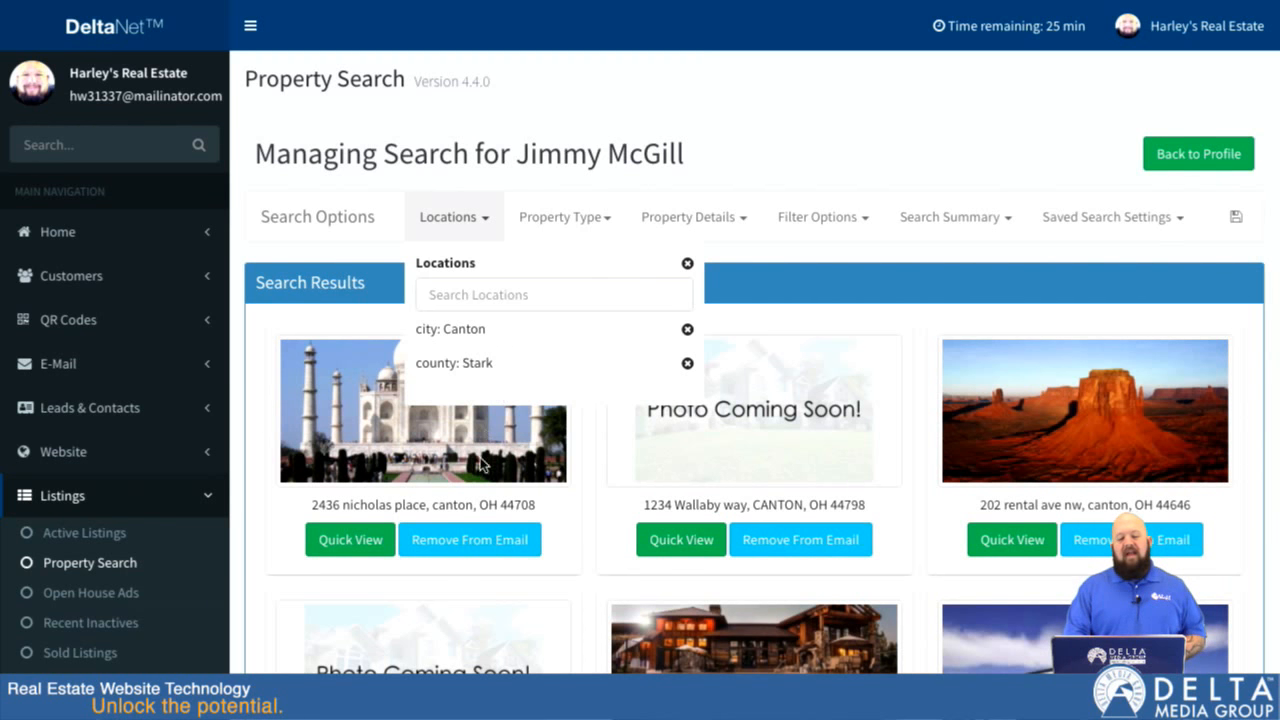
click(492, 229)
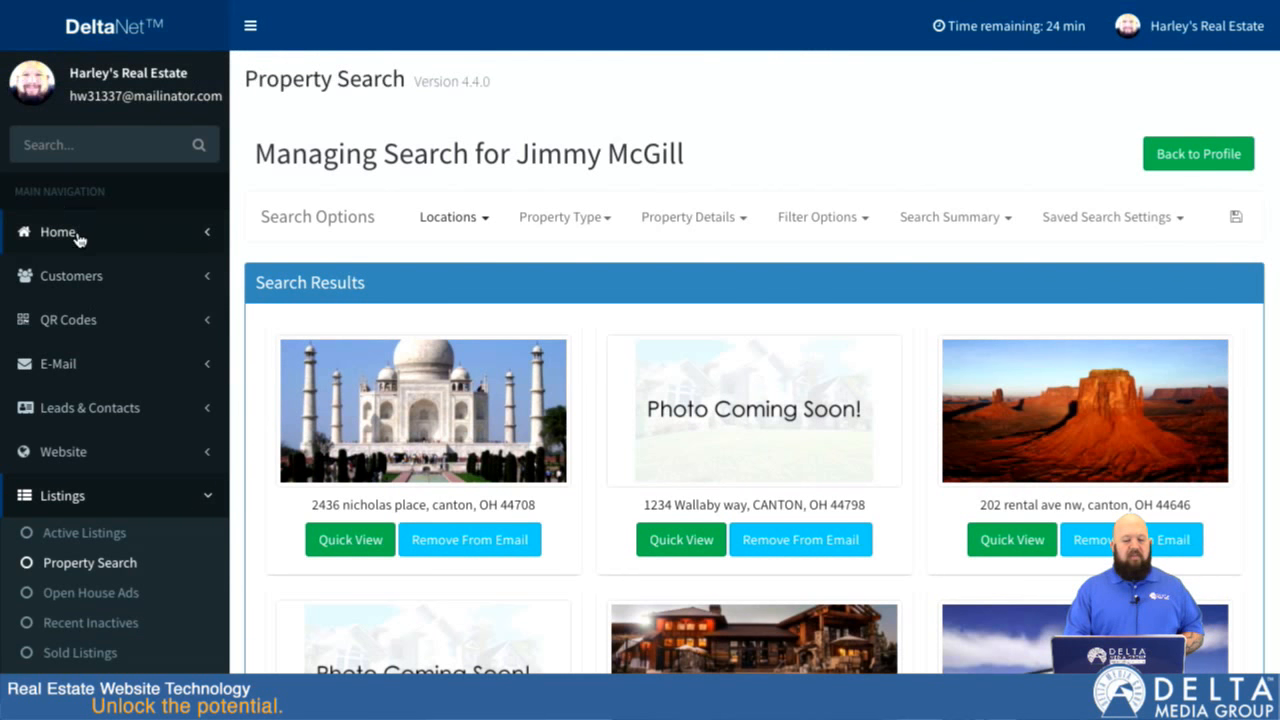
- Return to the Customer Center and reopen the same customer's profile from the Hot/New Customers list
click(112, 280)
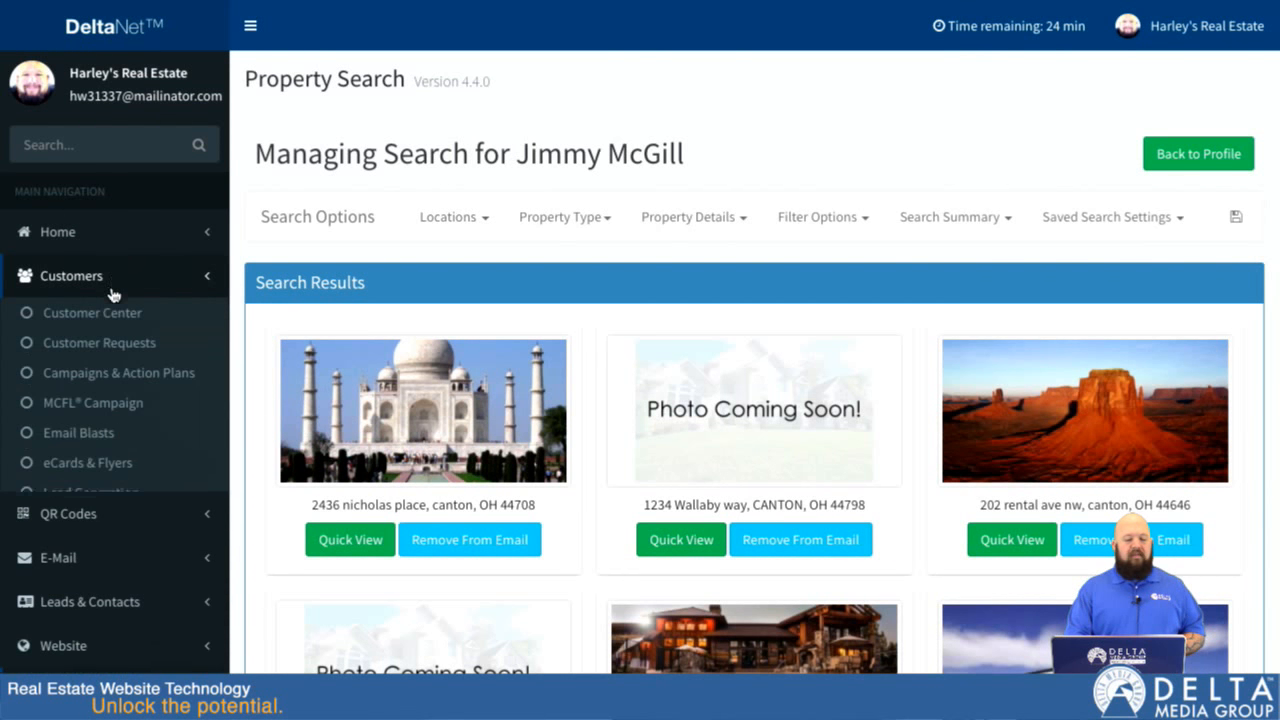
click(102, 326)
scroll(429, 531, down, 4)
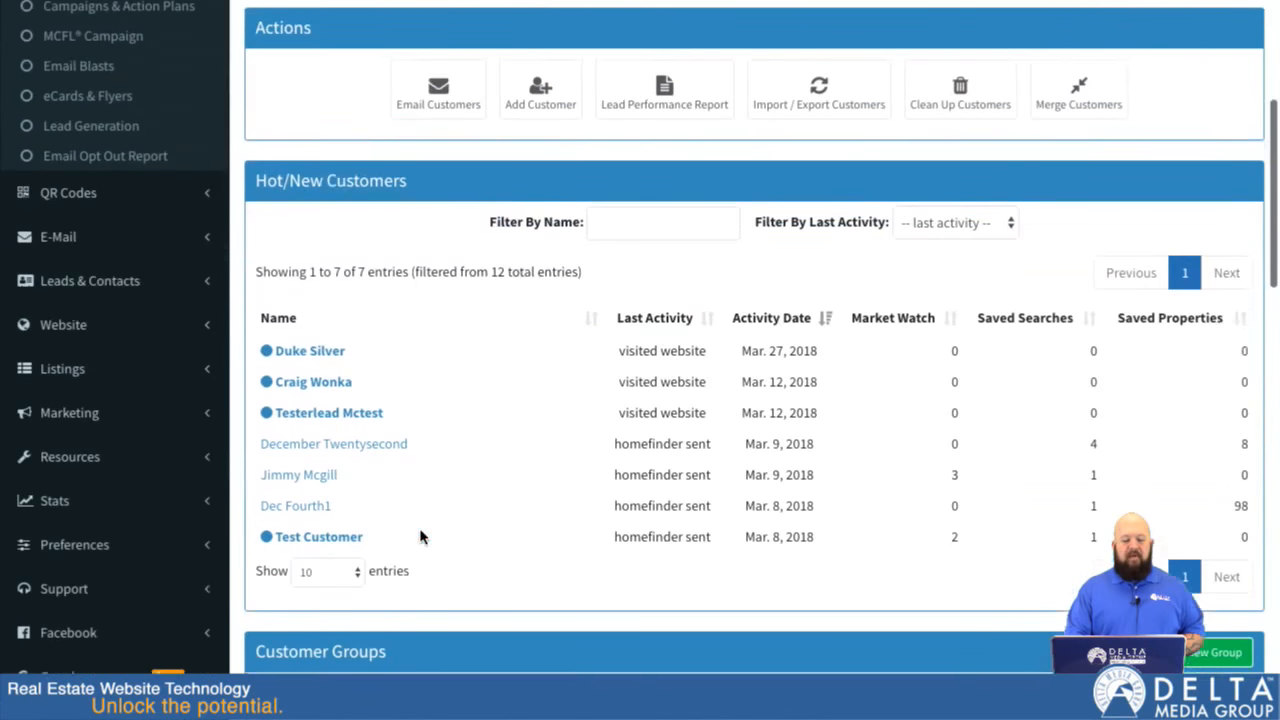
click(318, 443)
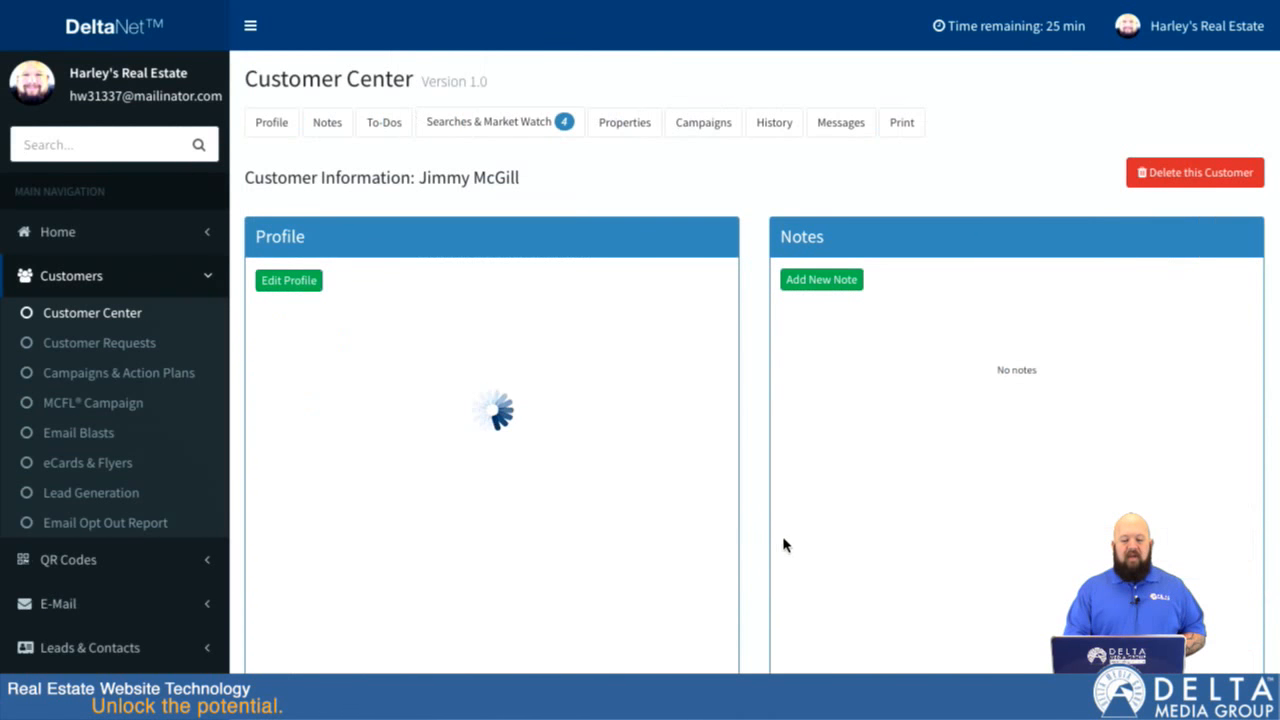
- Start a new saved search for the customer, with the search area chosen by area
scroll(756, 540, down, 7)
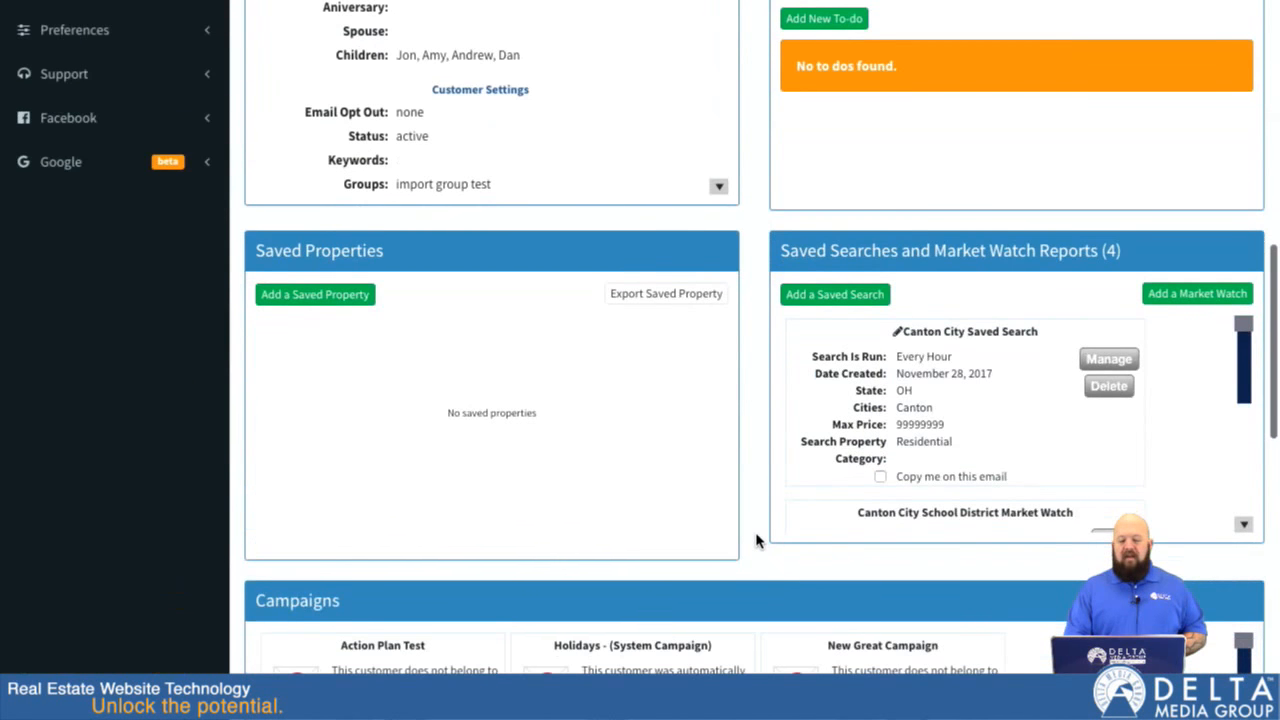
click(829, 300)
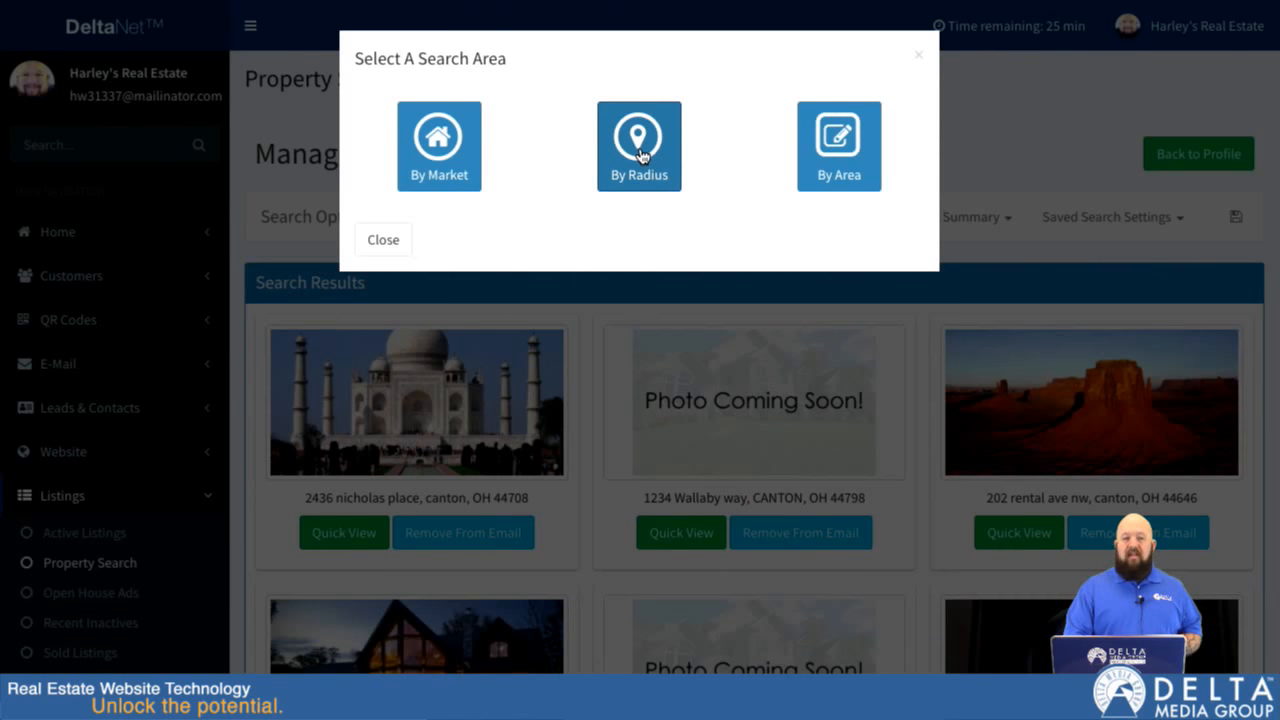
click(843, 163)
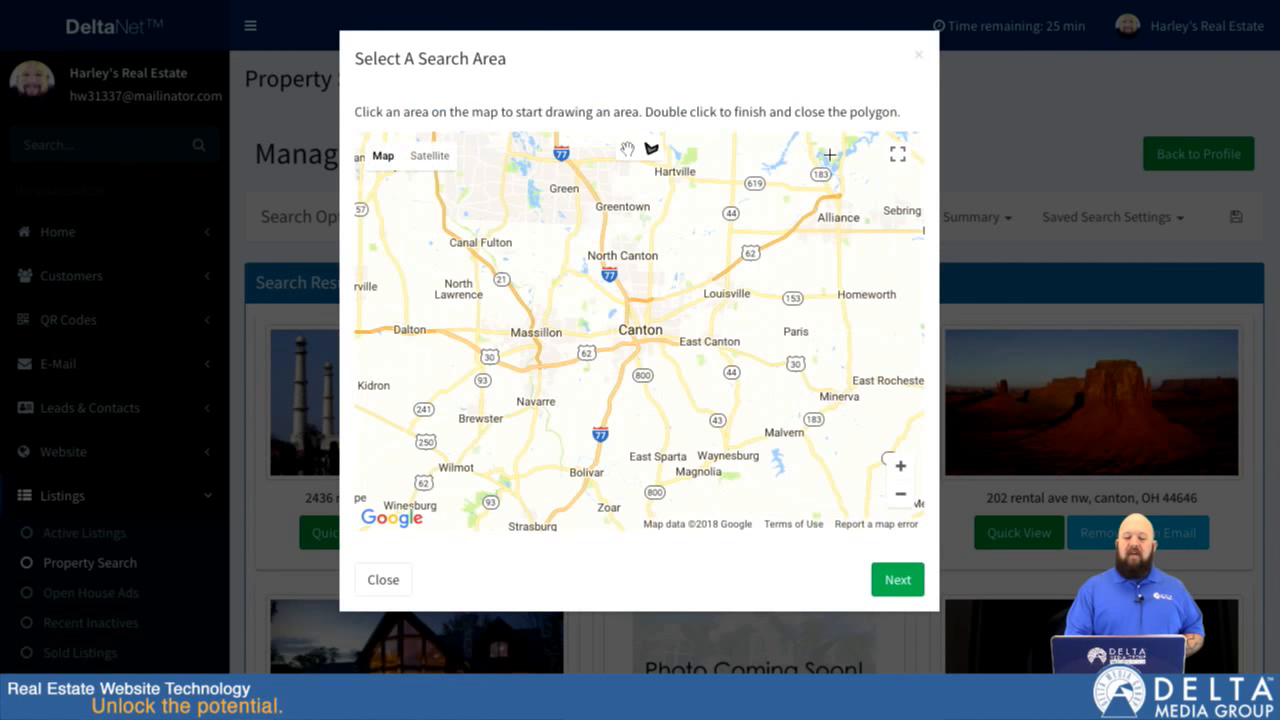
- Draw a closed polygon around Canton on the map and apply it as the search area
click(611, 318)
click(612, 384)
click(680, 383)
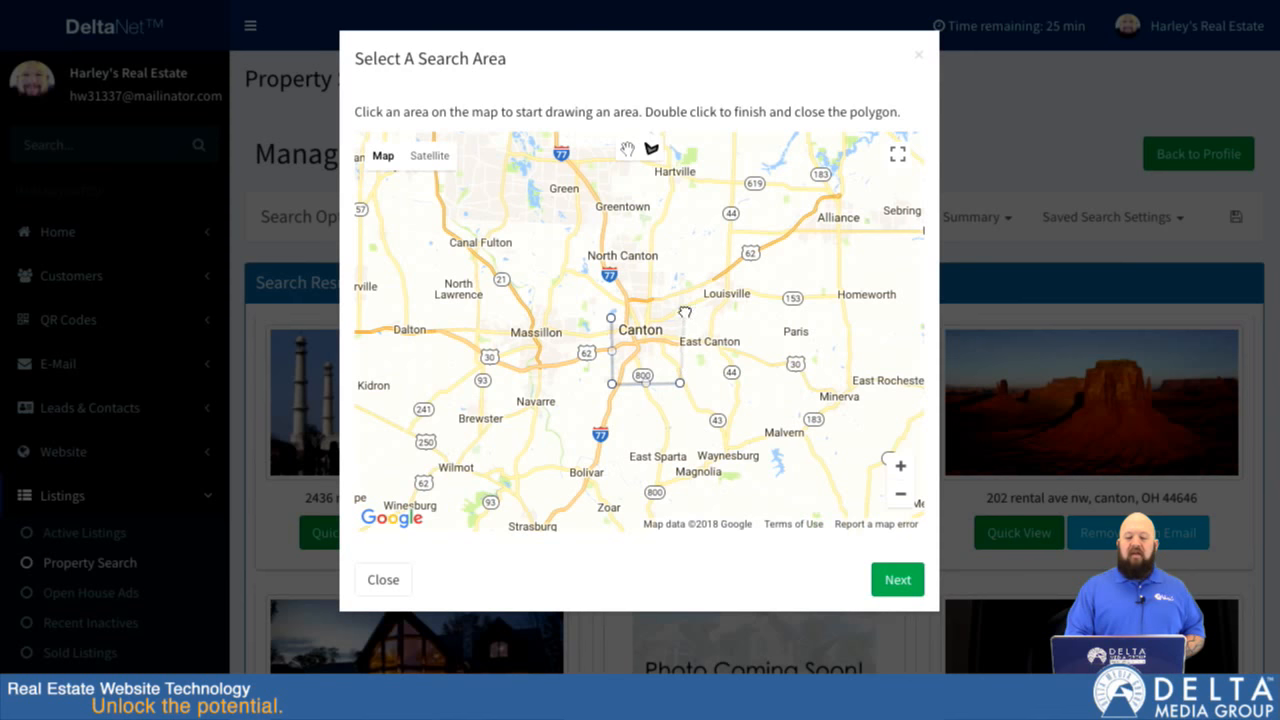
click(684, 309)
click(647, 296)
click(665, 342)
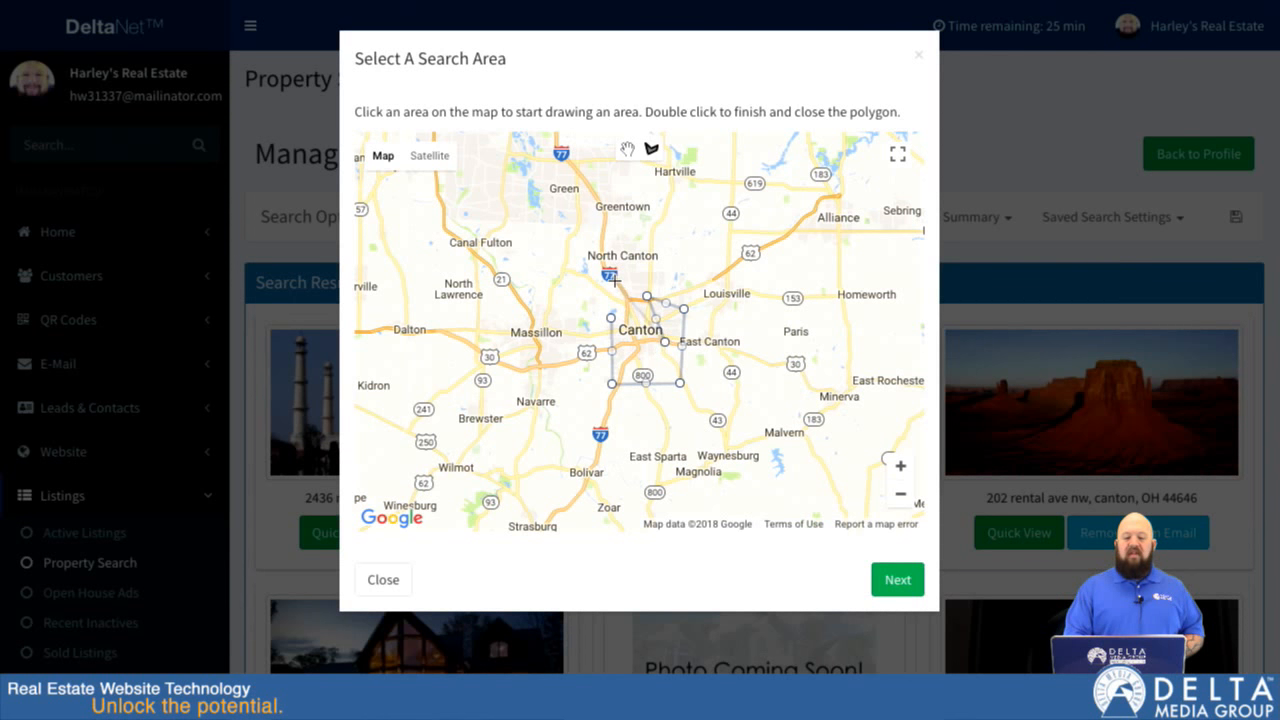
click(613, 318)
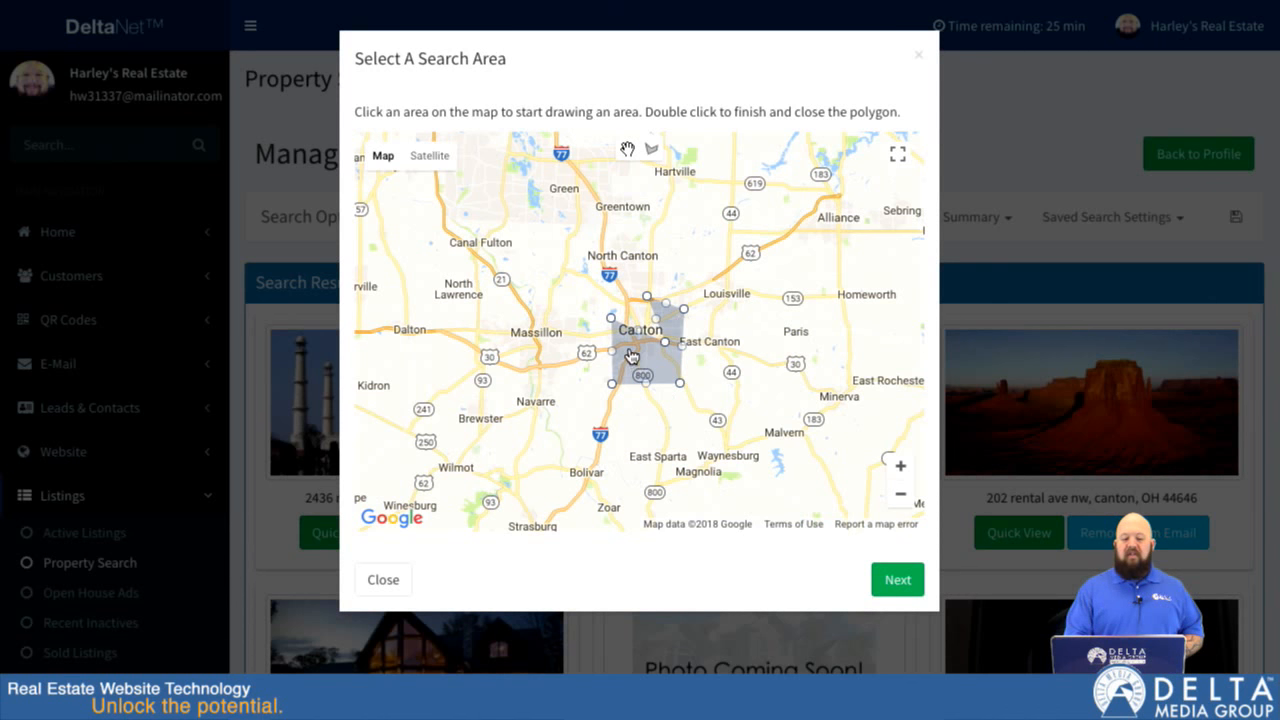
click(896, 580)
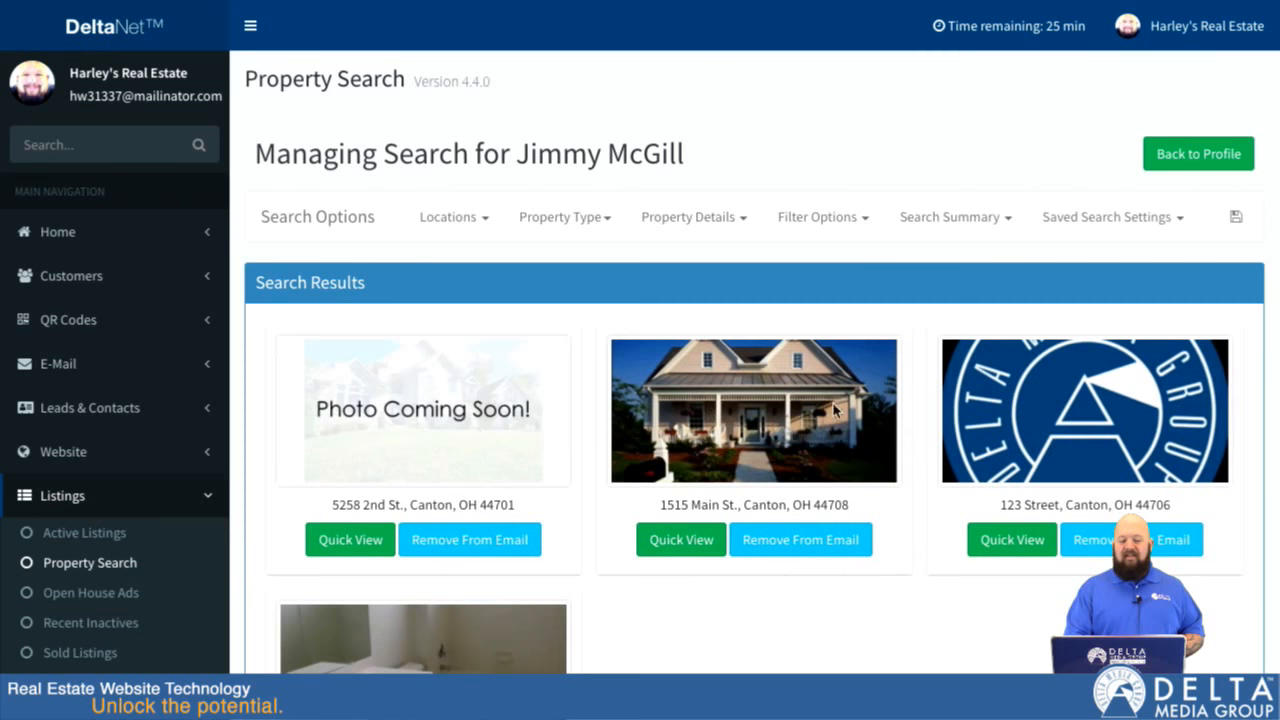
- Look over the resulting listings and limit the search to Residential properties of the Single Family type
scroll(903, 656, down, 3)
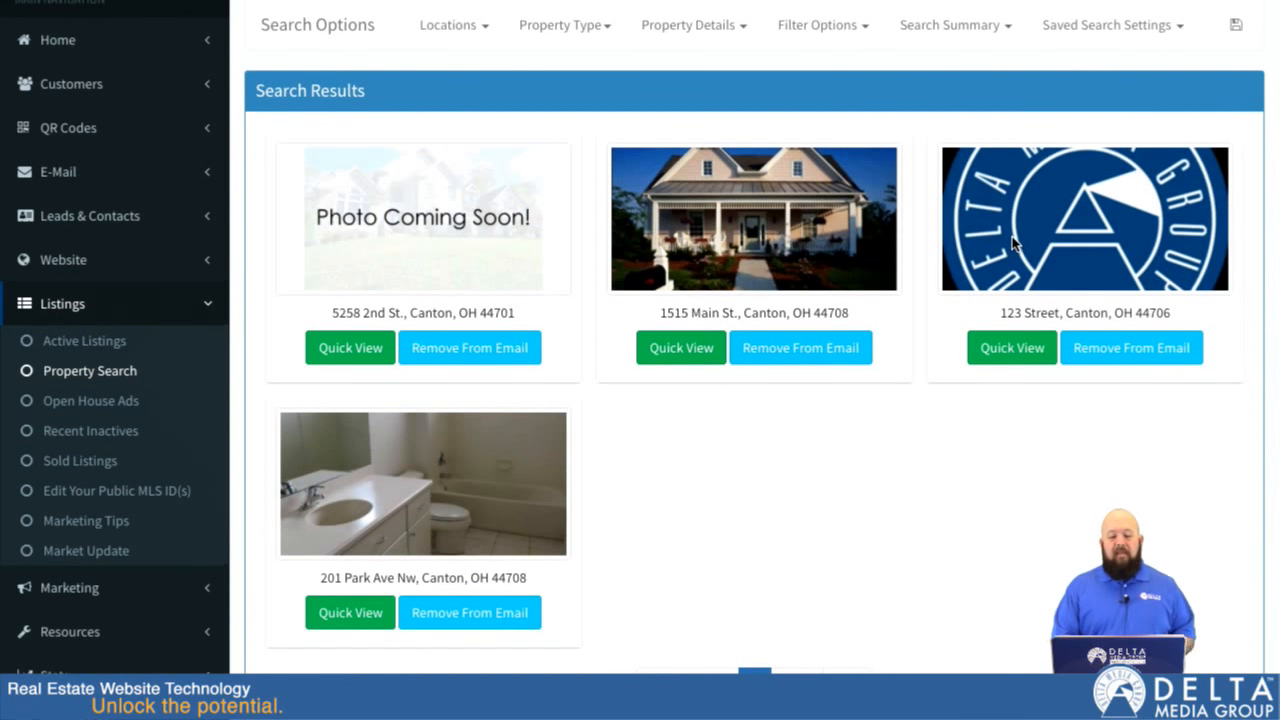
scroll(1013, 244, up, 3)
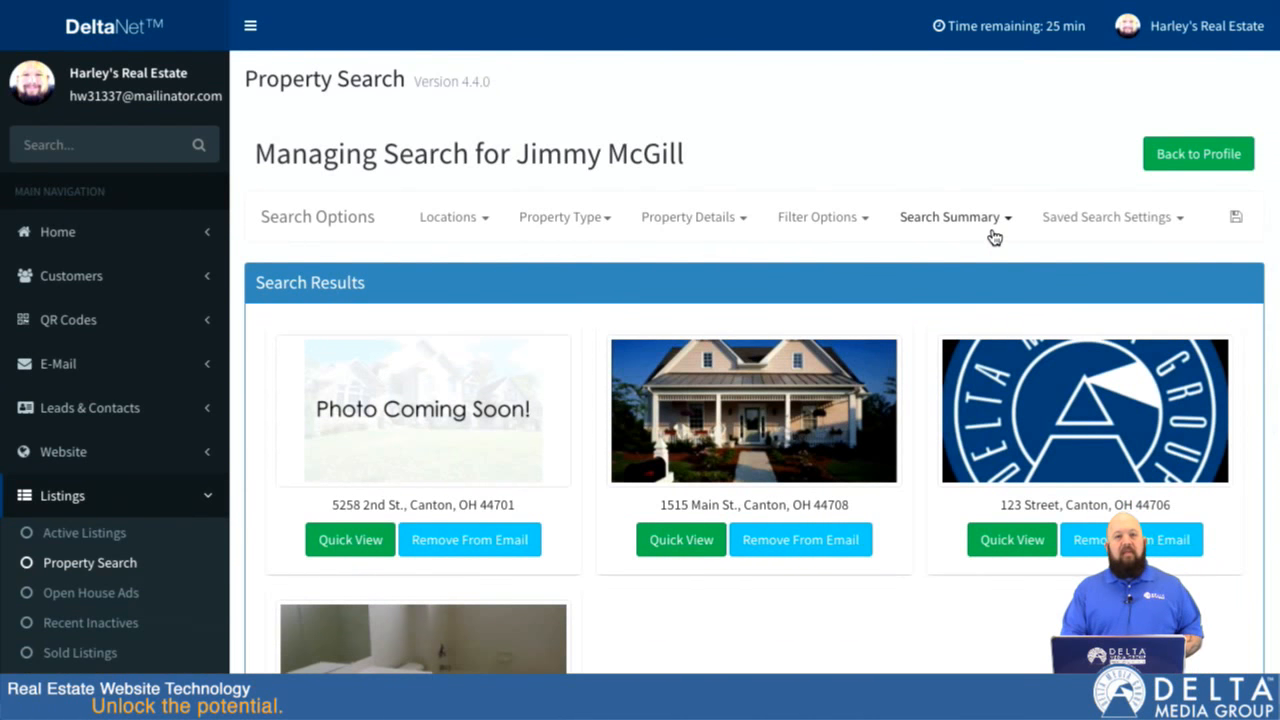
click(597, 226)
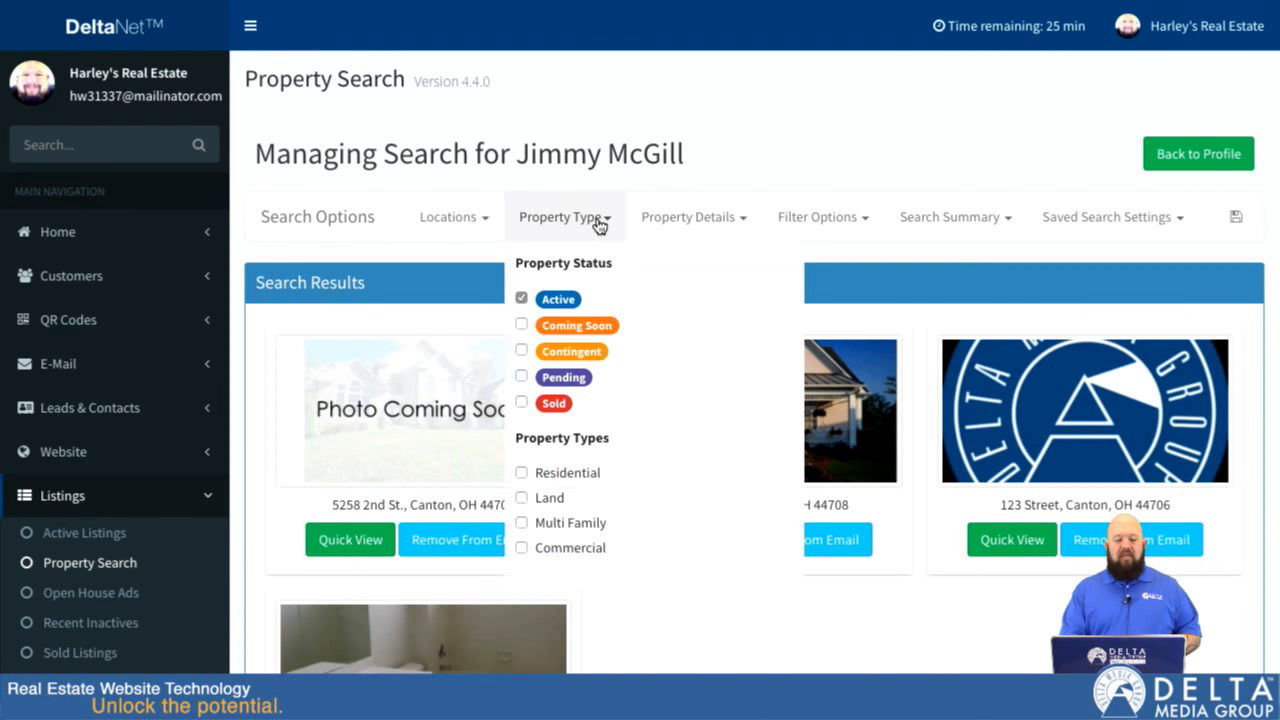
scroll(623, 394, down, 3)
scroll(623, 394, up, 3)
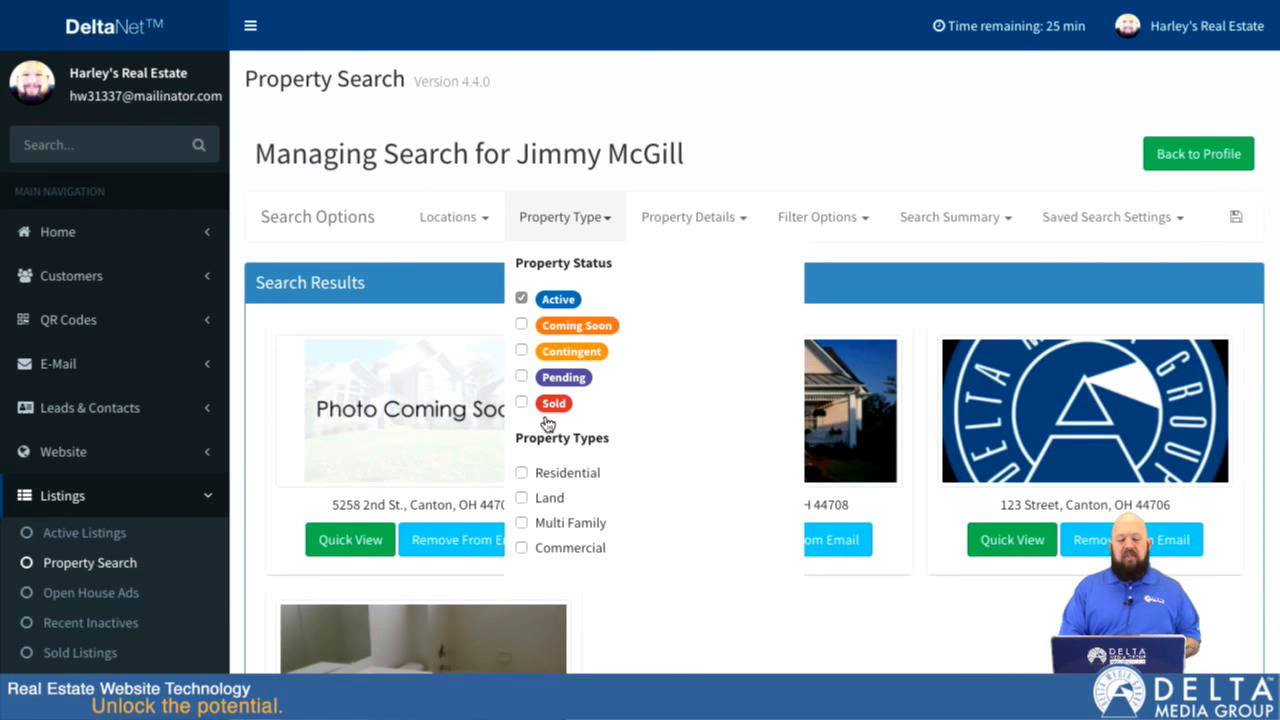
click(521, 474)
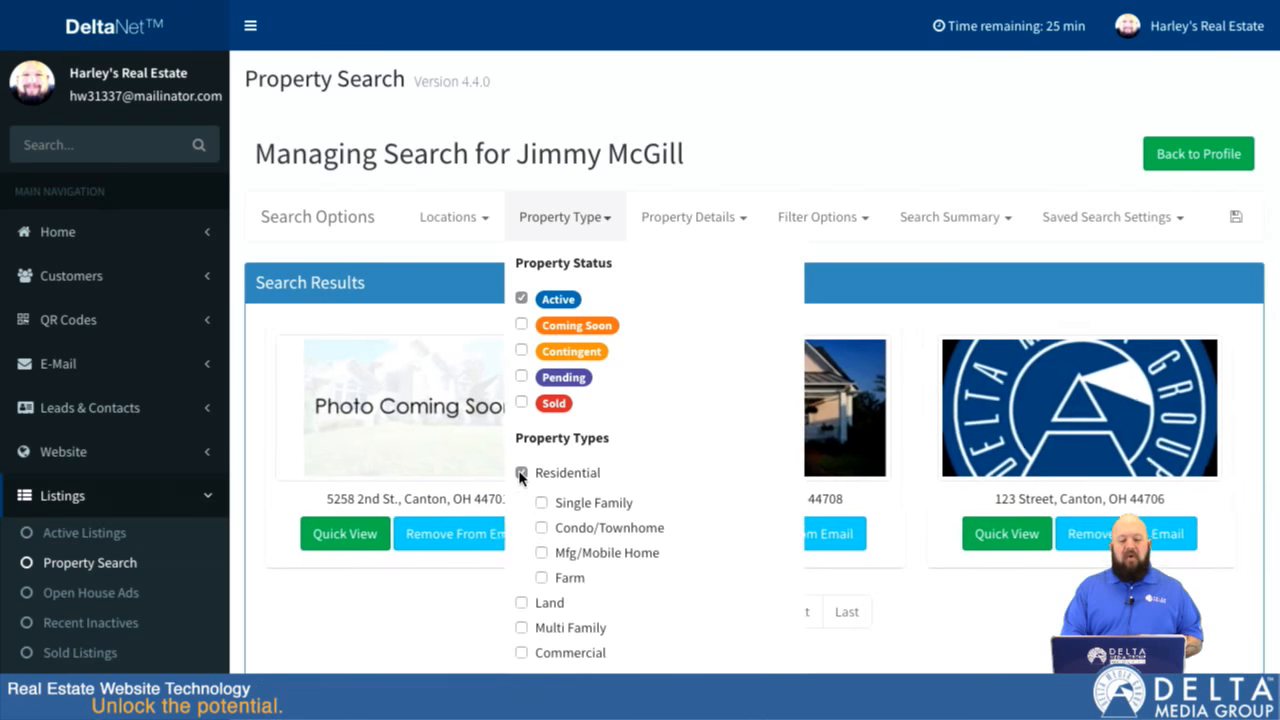
click(541, 503)
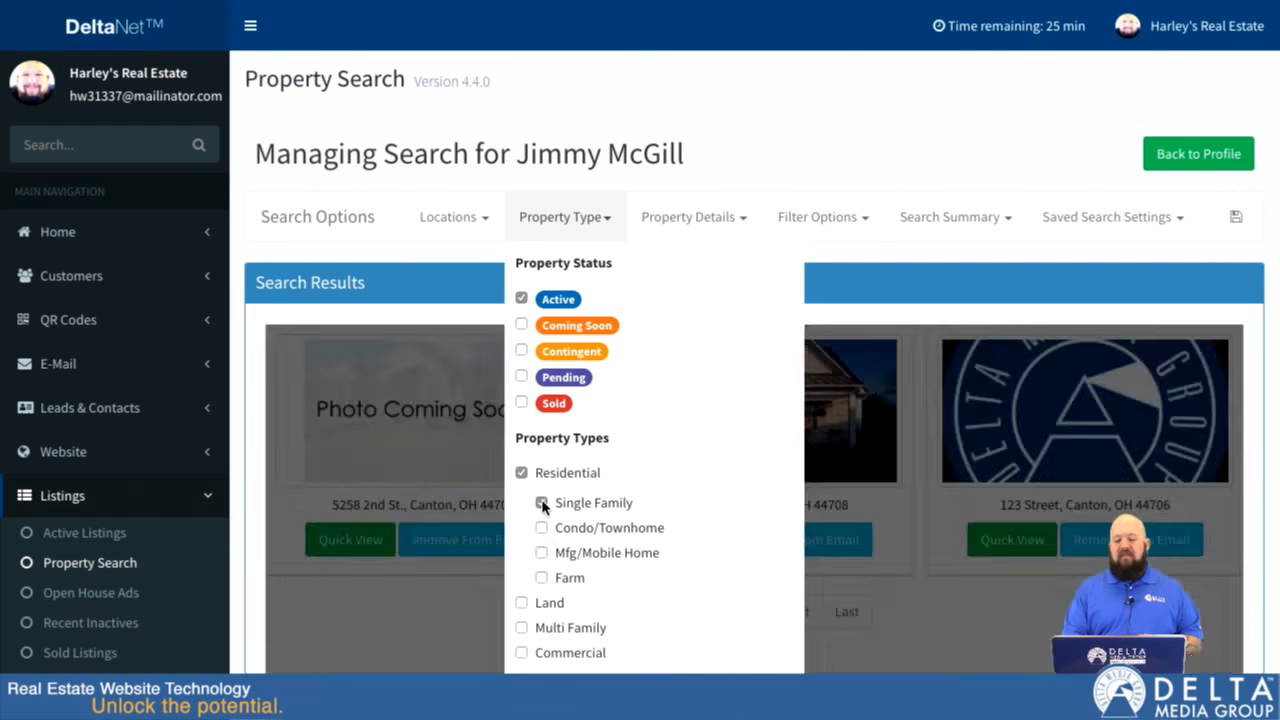
- Try Land with the Residential subtype as the property type, and return to the Residential Single Family filter
scroll(525, 490, down, 1)
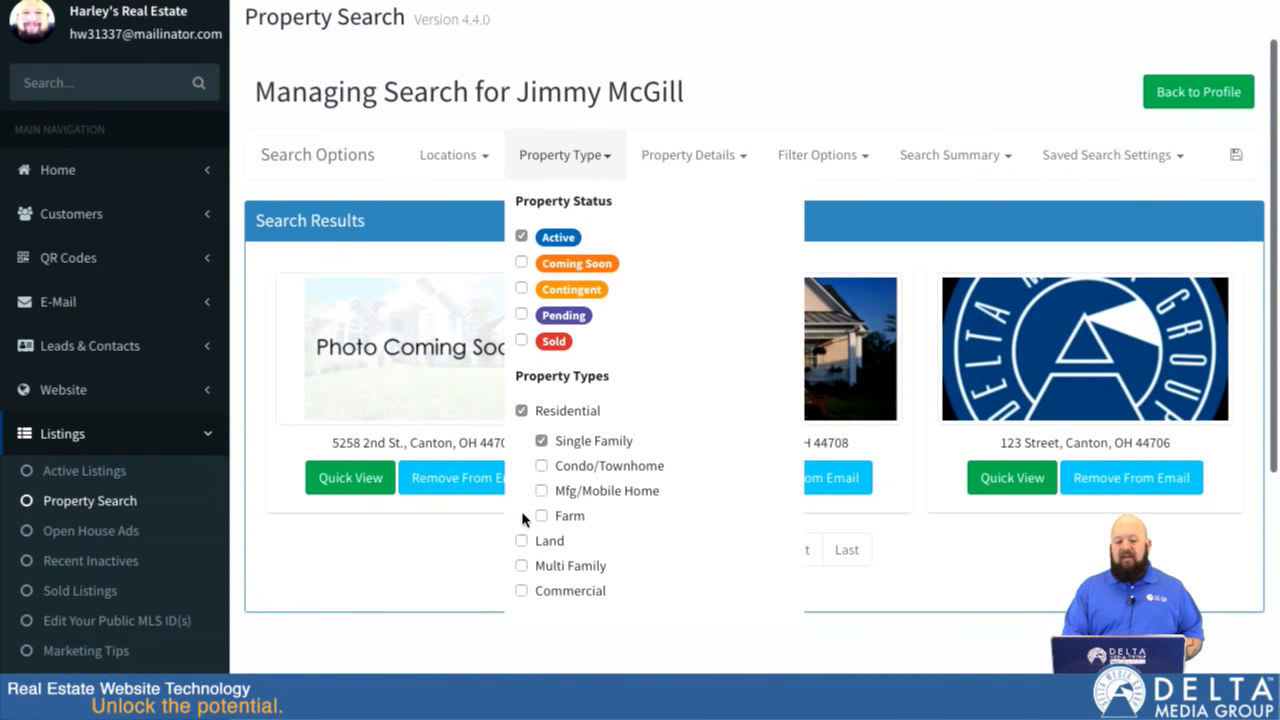
click(521, 541)
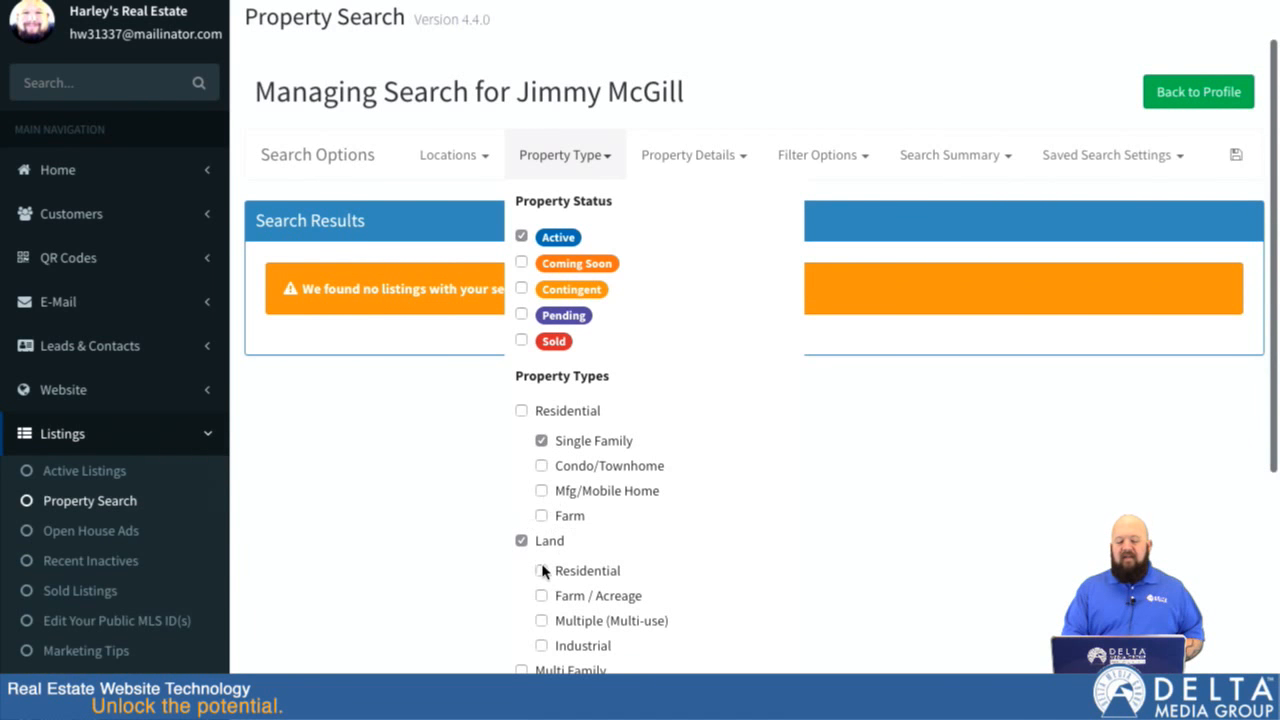
click(541, 570)
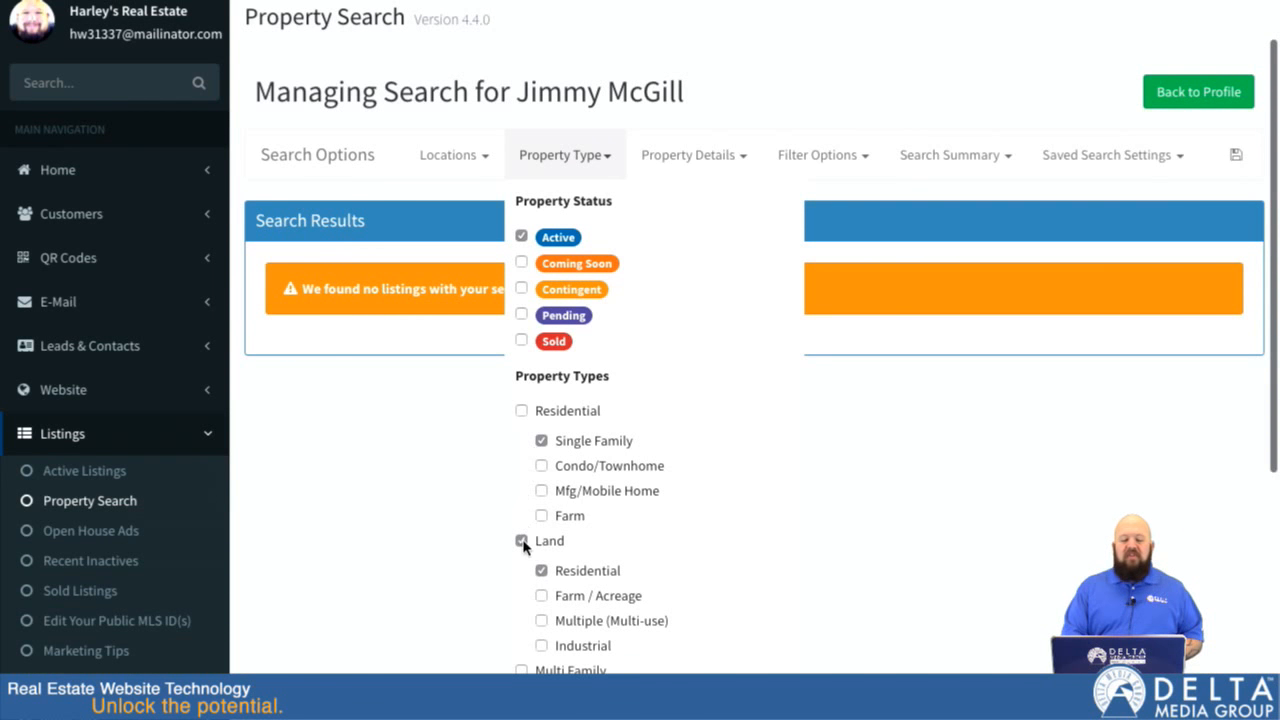
click(521, 541)
click(521, 410)
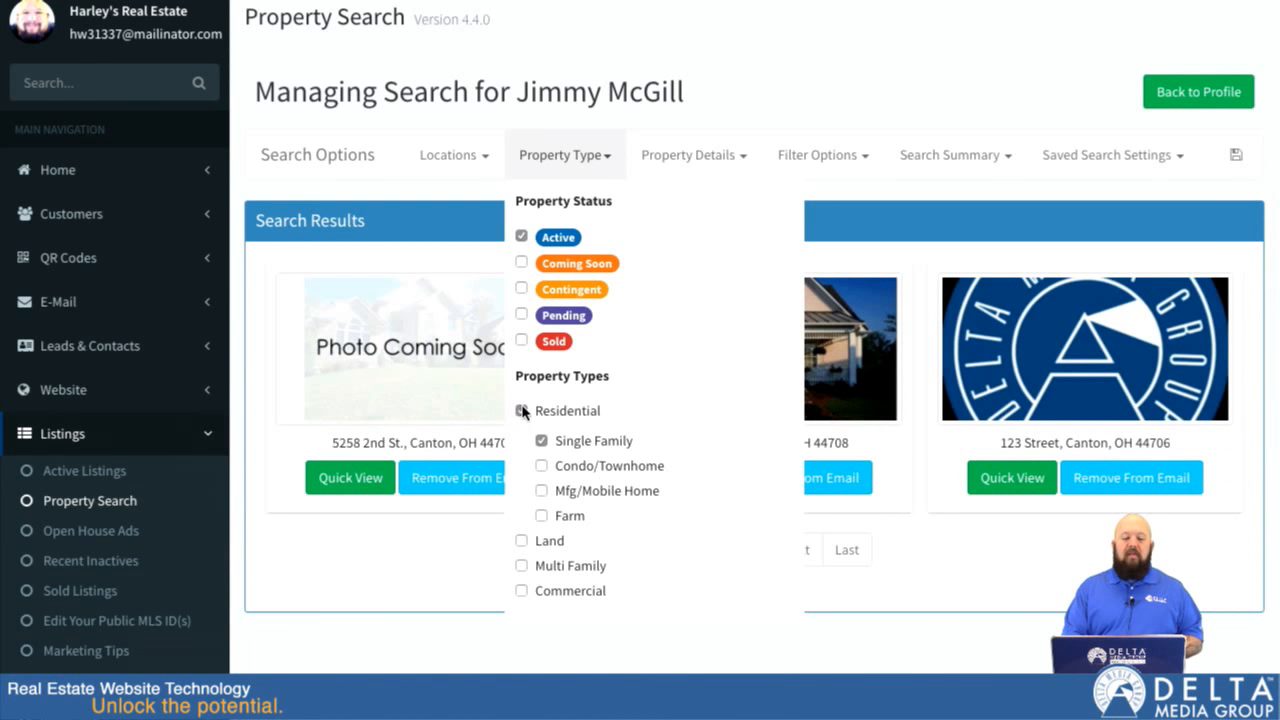
- Remove the Residential property type from the search, leaving only the Active status selected
click(521, 411)
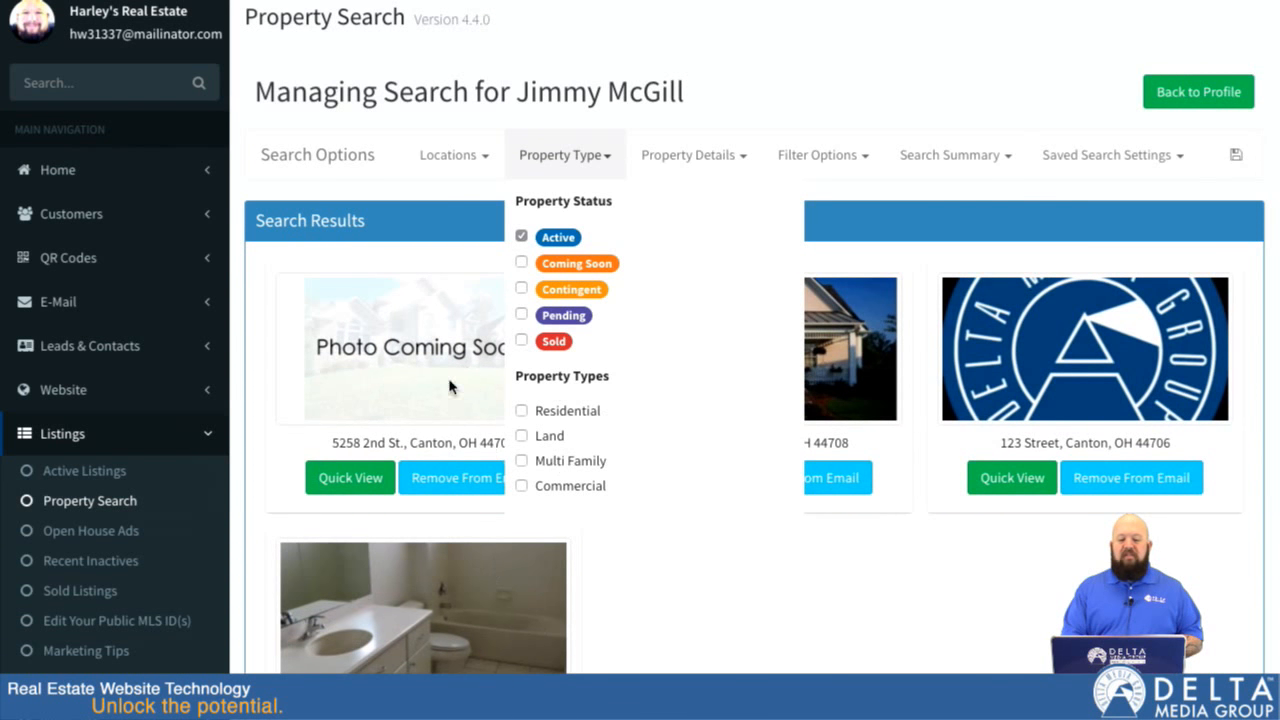
click(604, 160)
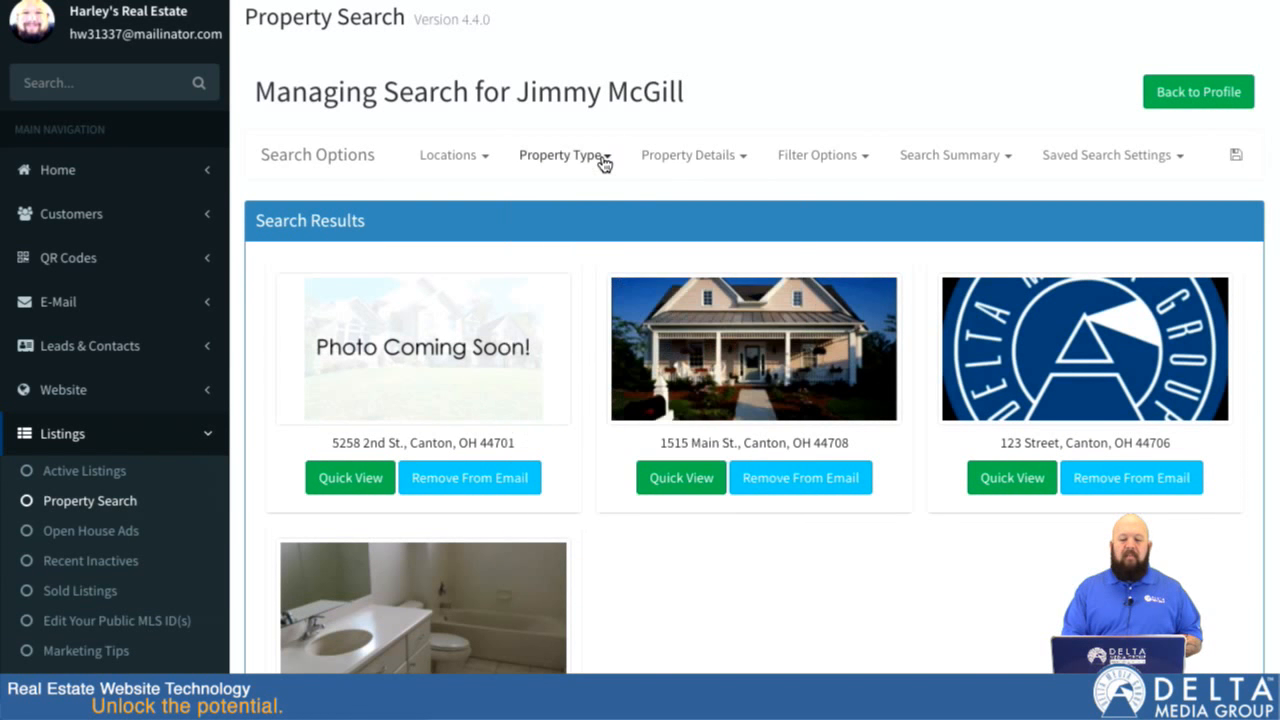
- Examine the available property detail criteria and the home, view and extra filter options for the search
click(746, 158)
scroll(741, 369, down, 1)
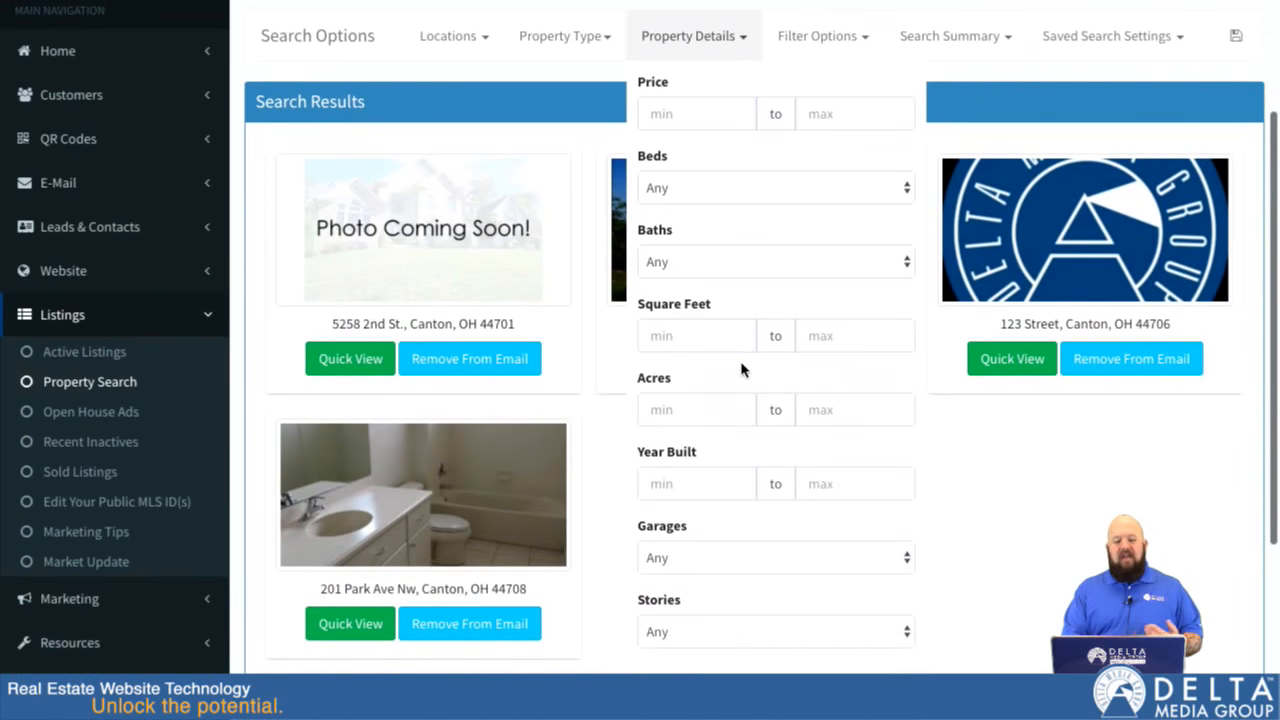
scroll(741, 368, down, 1)
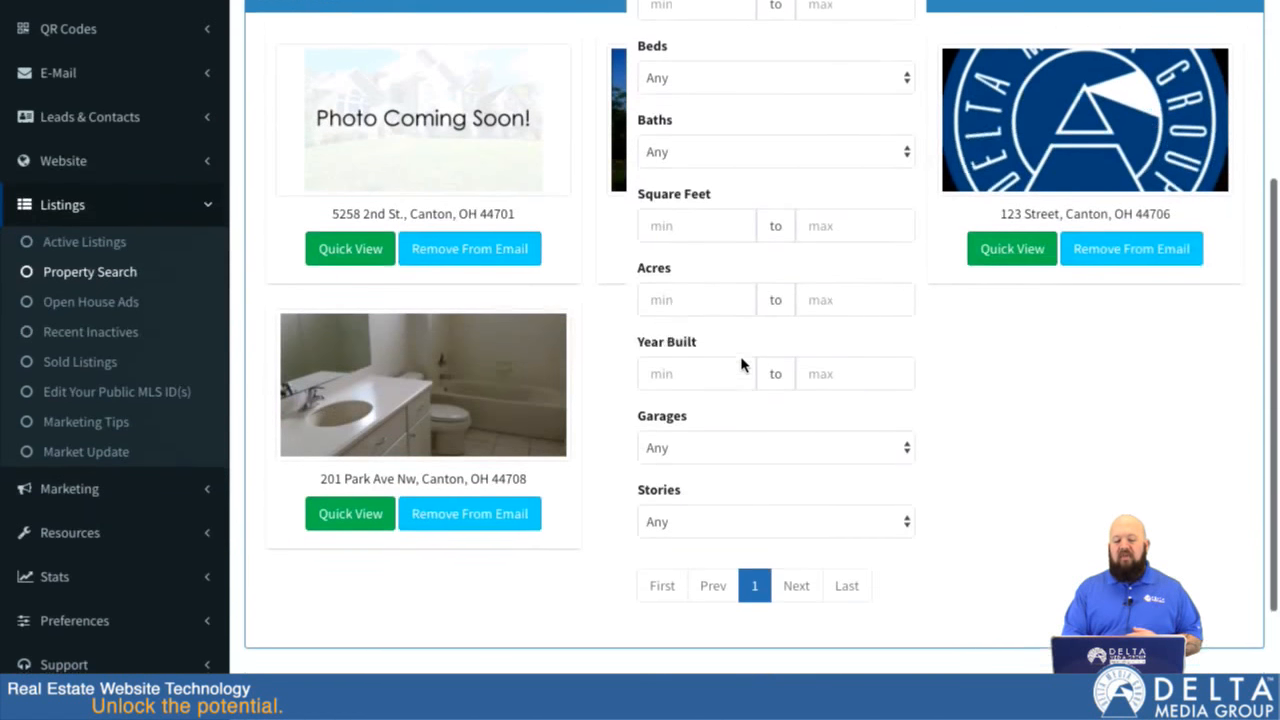
scroll(741, 363, up, 3)
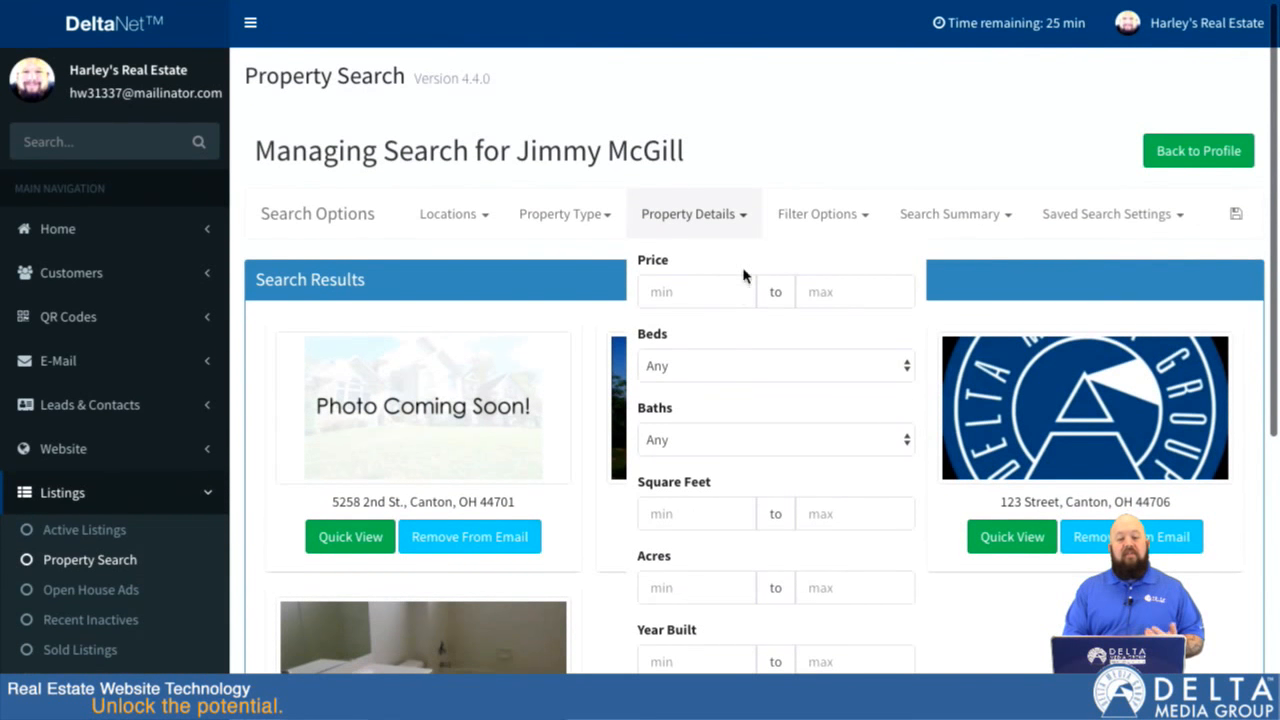
click(750, 217)
click(860, 214)
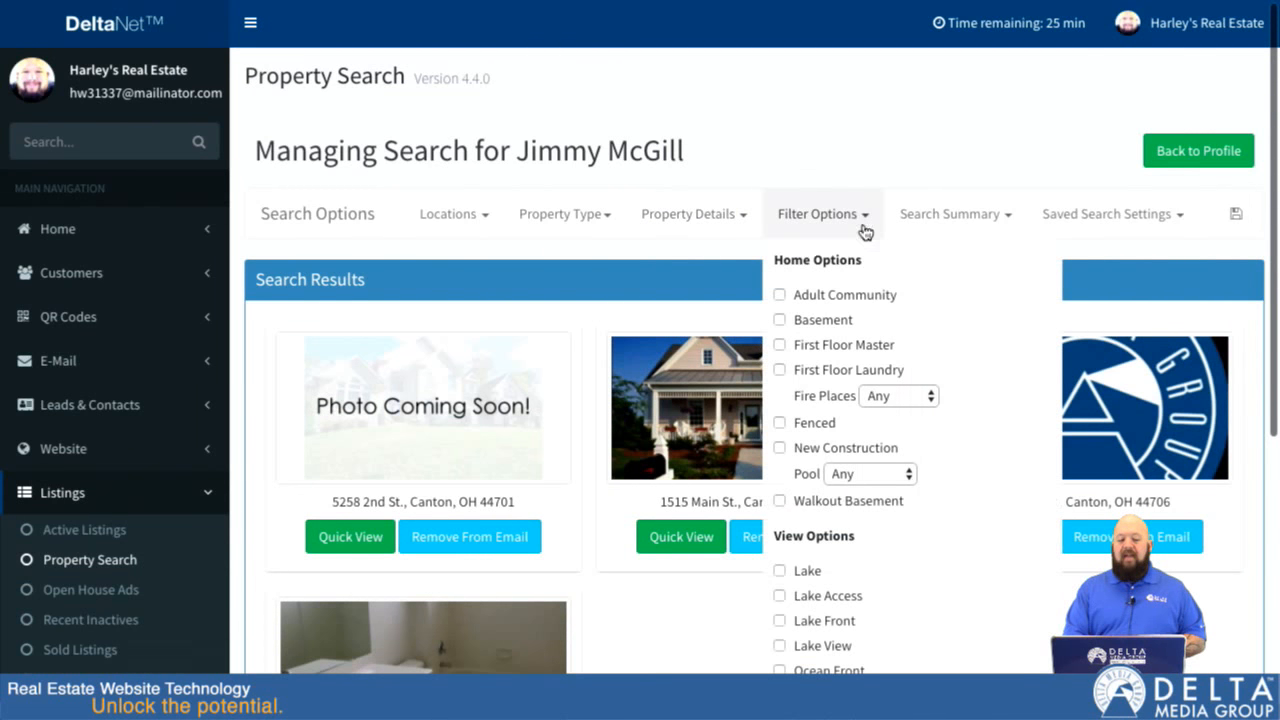
scroll(840, 432, down, 2)
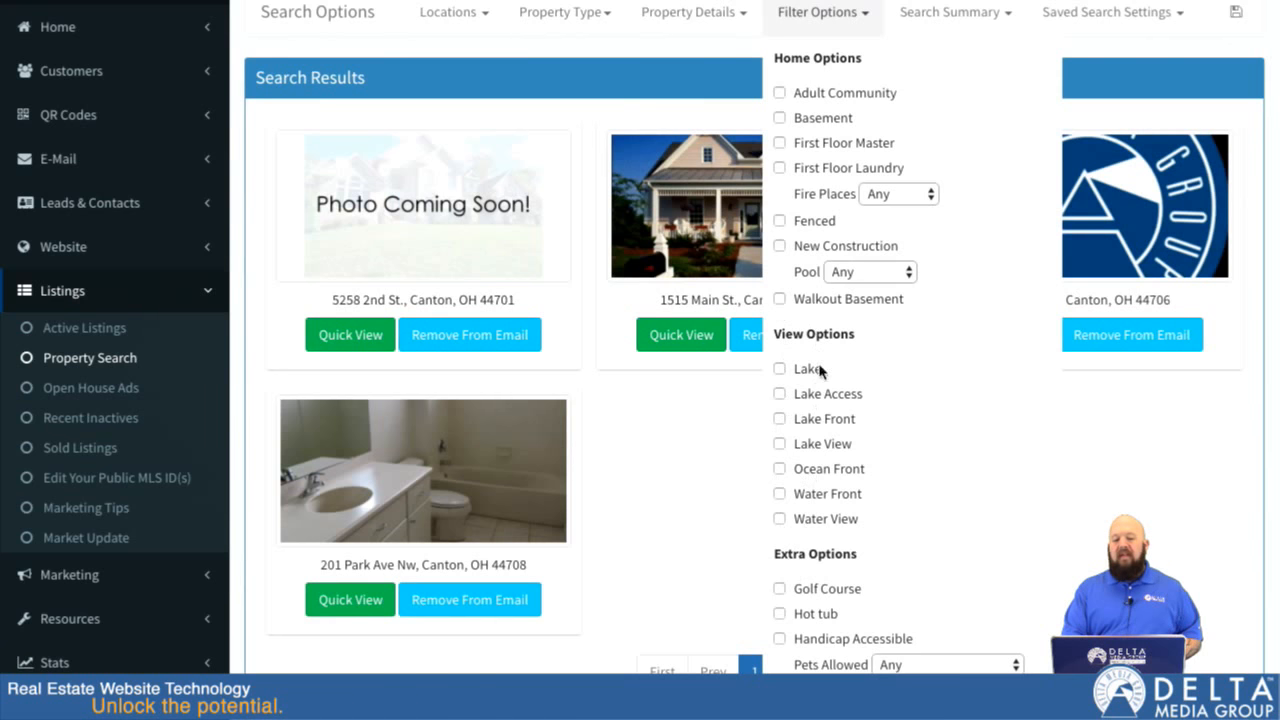
scroll(808, 398, up, 1)
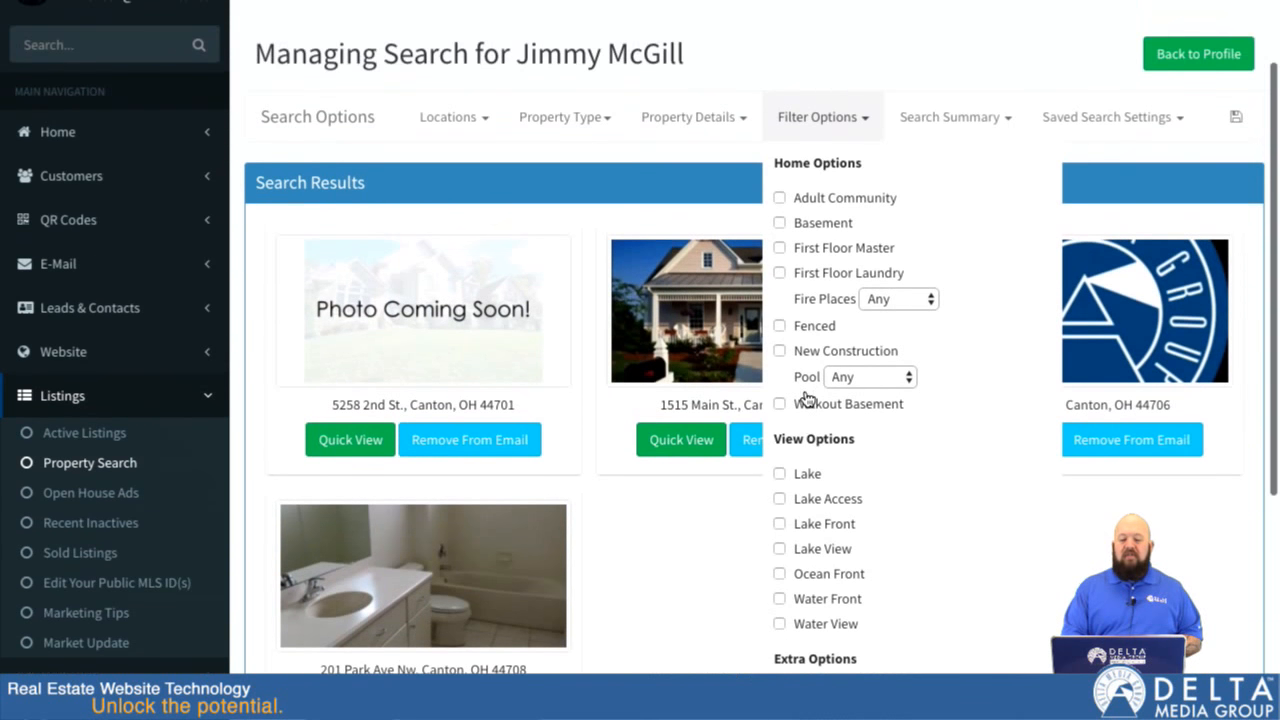
click(869, 124)
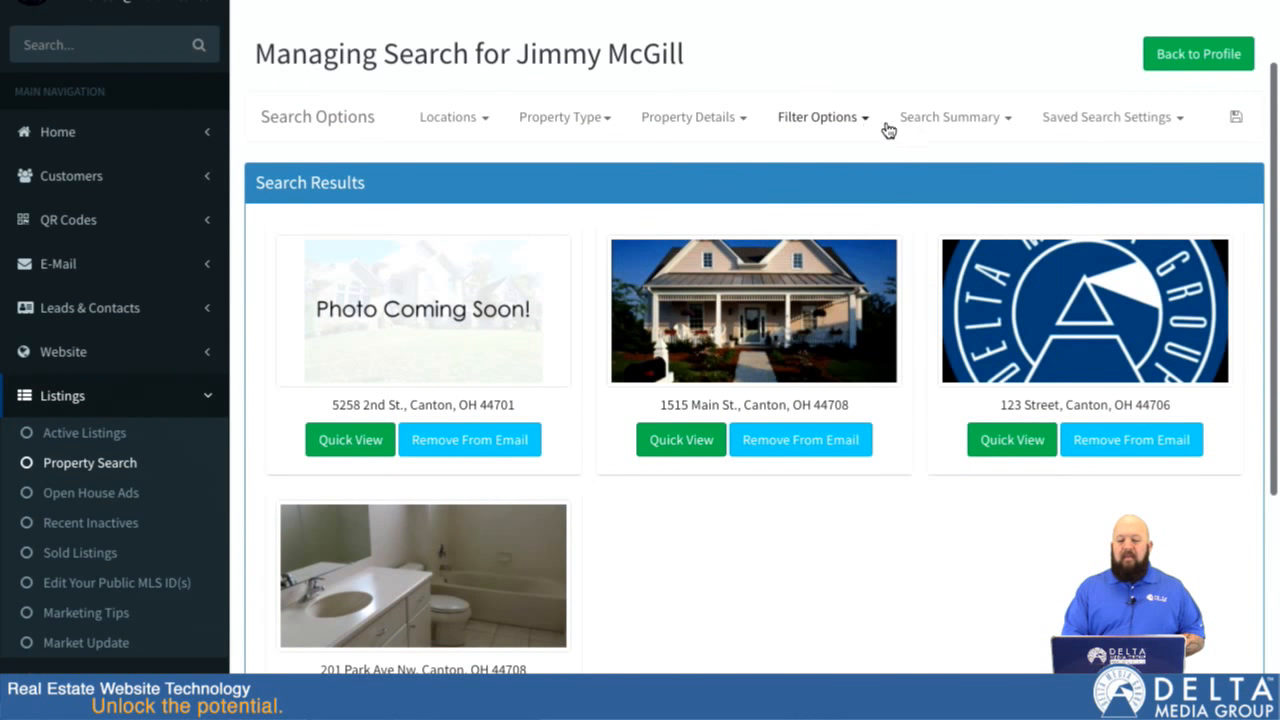
- Filter the search by the Adult Community home option and the Lake view option
click(866, 124)
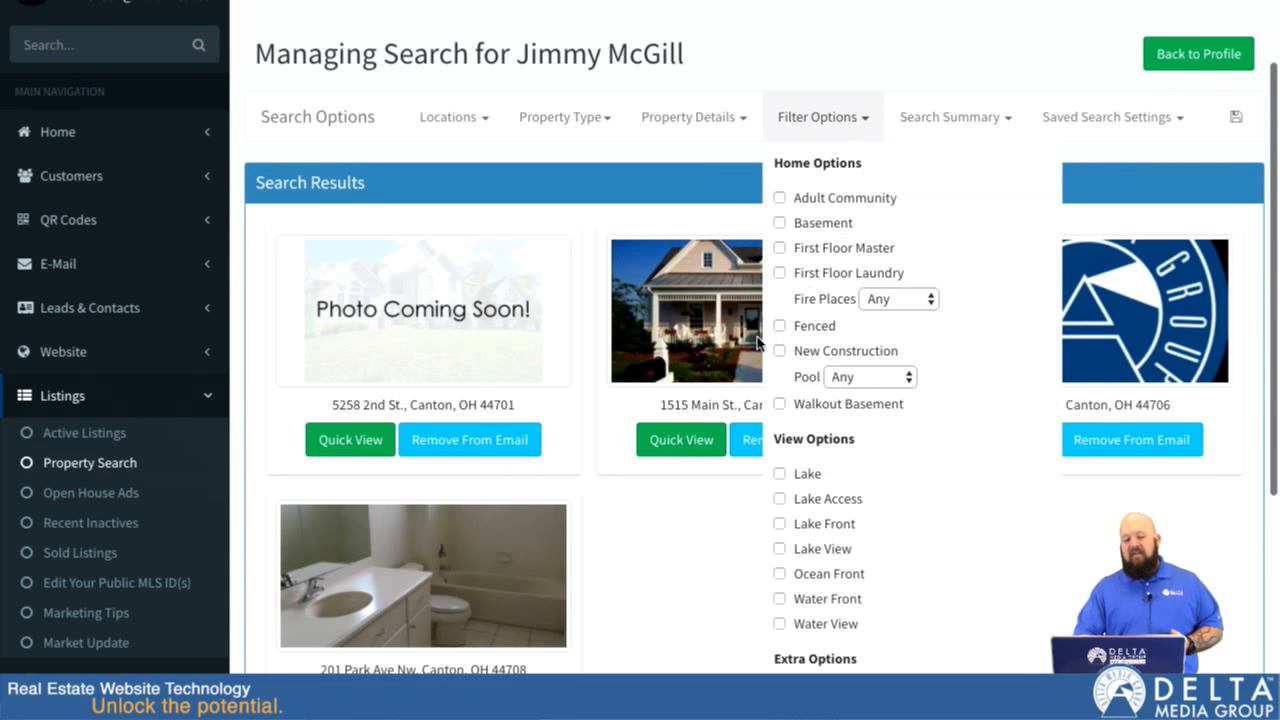
click(780, 197)
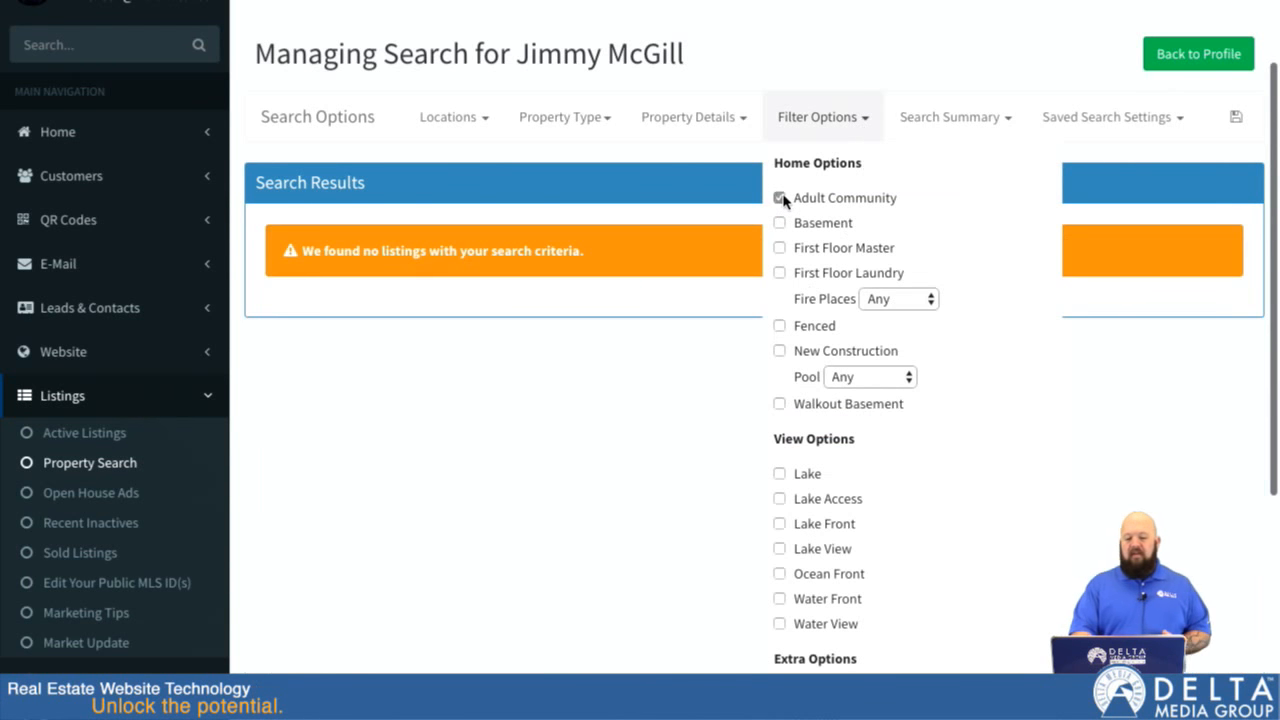
click(779, 473)
- Set the property price range to 150000 minimum and 300000 maximum
click(714, 120)
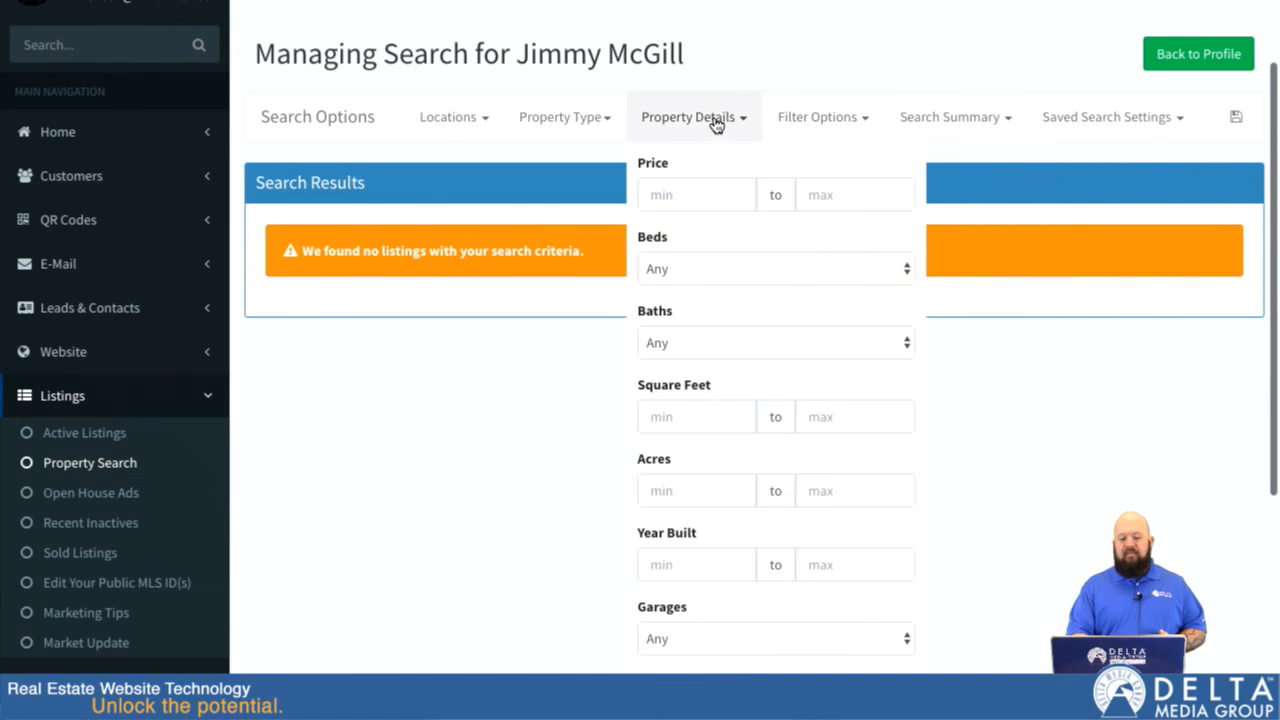
click(689, 195)
text(150000)
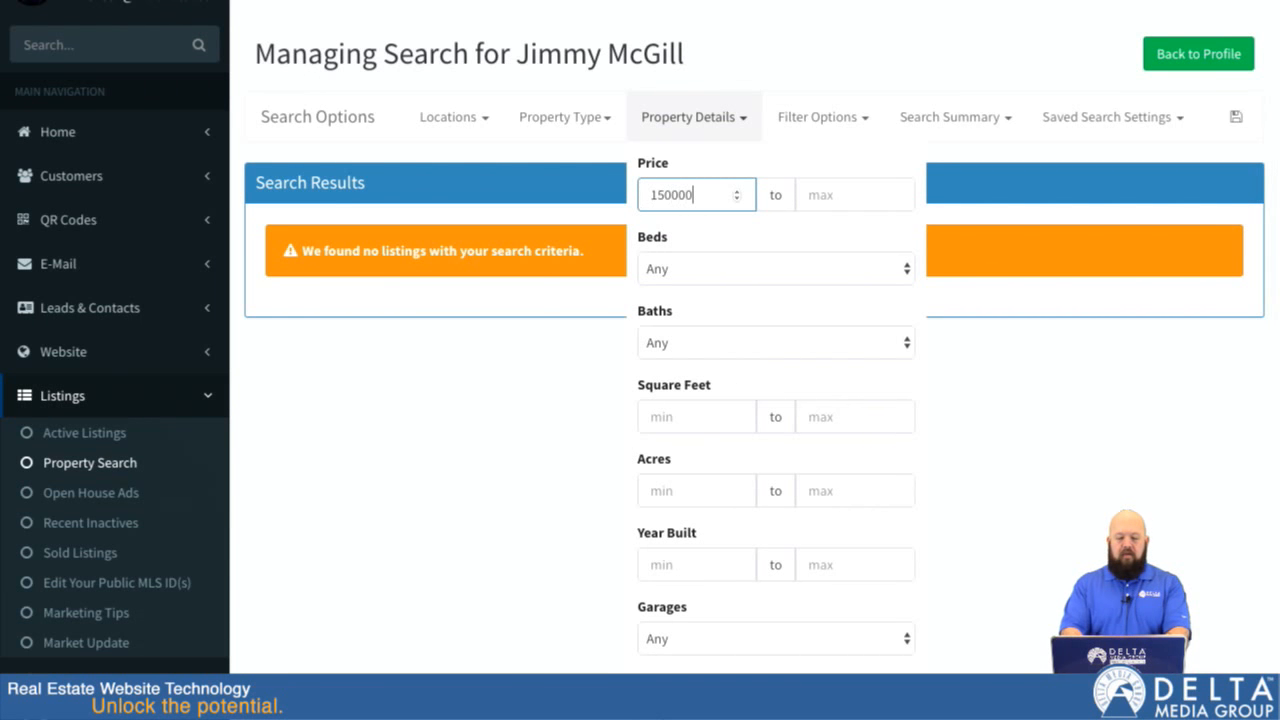
key(Tab)
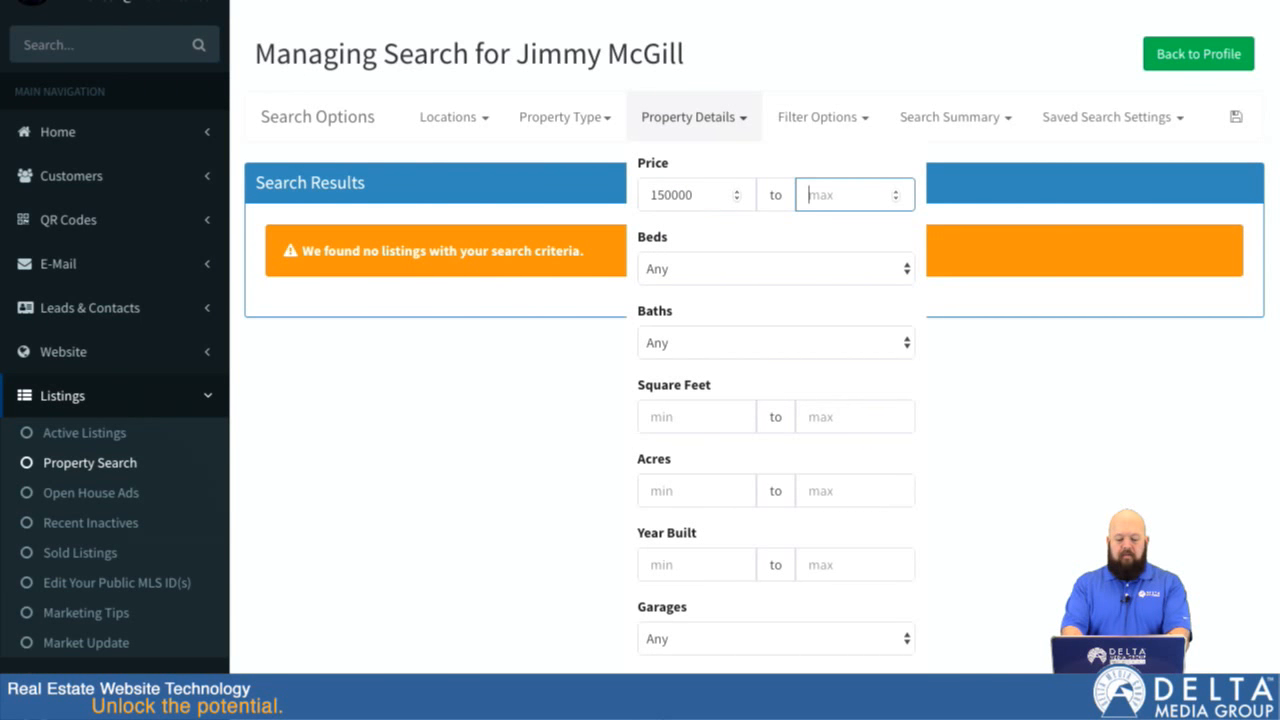
text(300000)
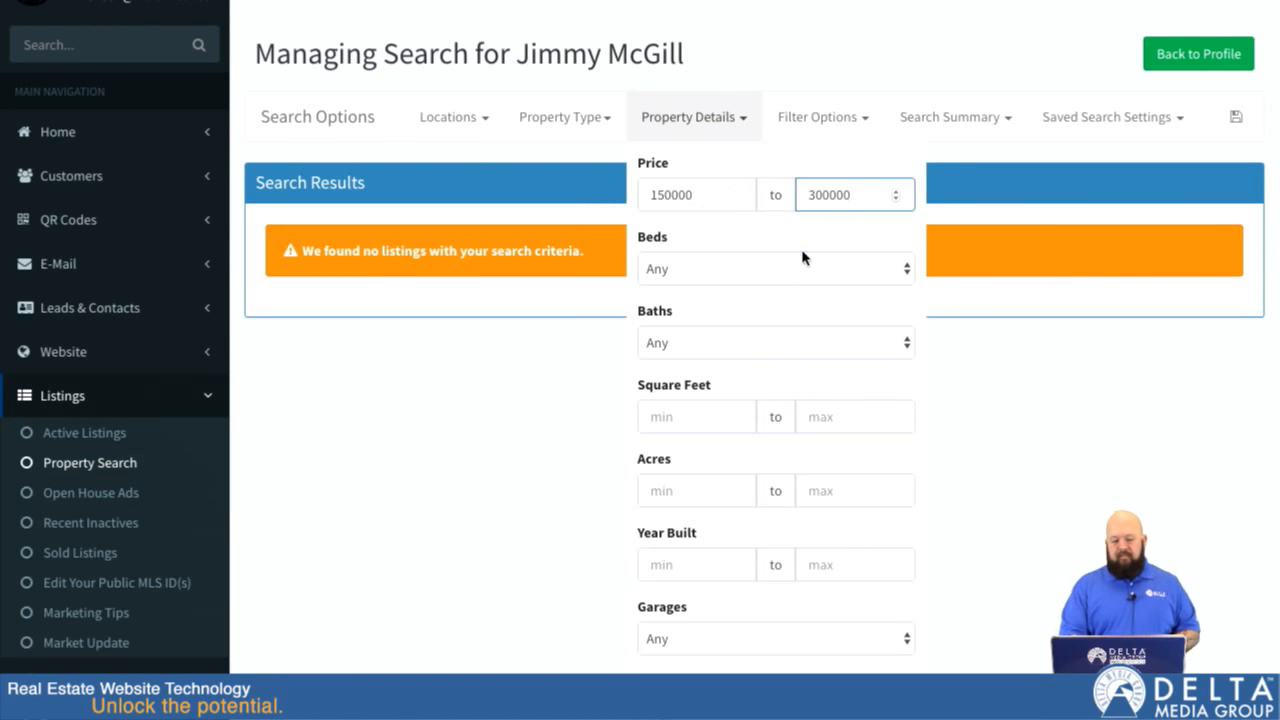
- Require 3+ beds and 2+ baths in the property details
click(802, 262)
click(754, 305)
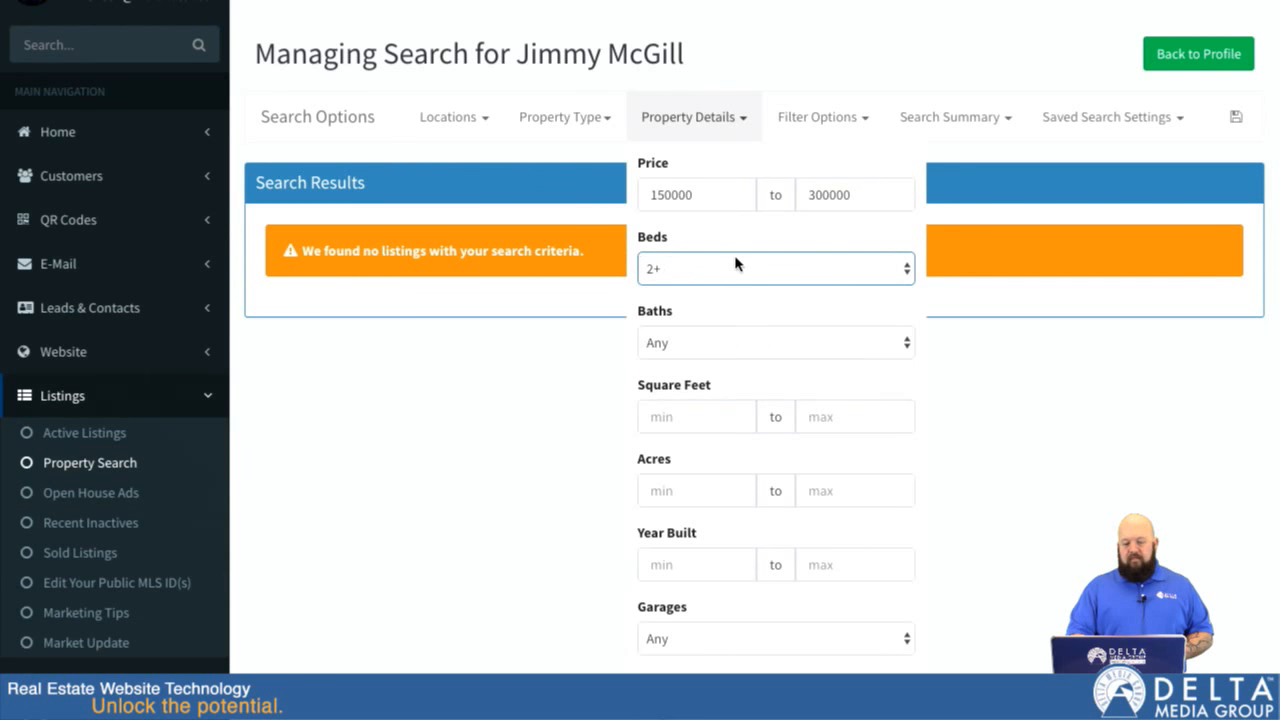
click(735, 263)
click(729, 286)
click(731, 350)
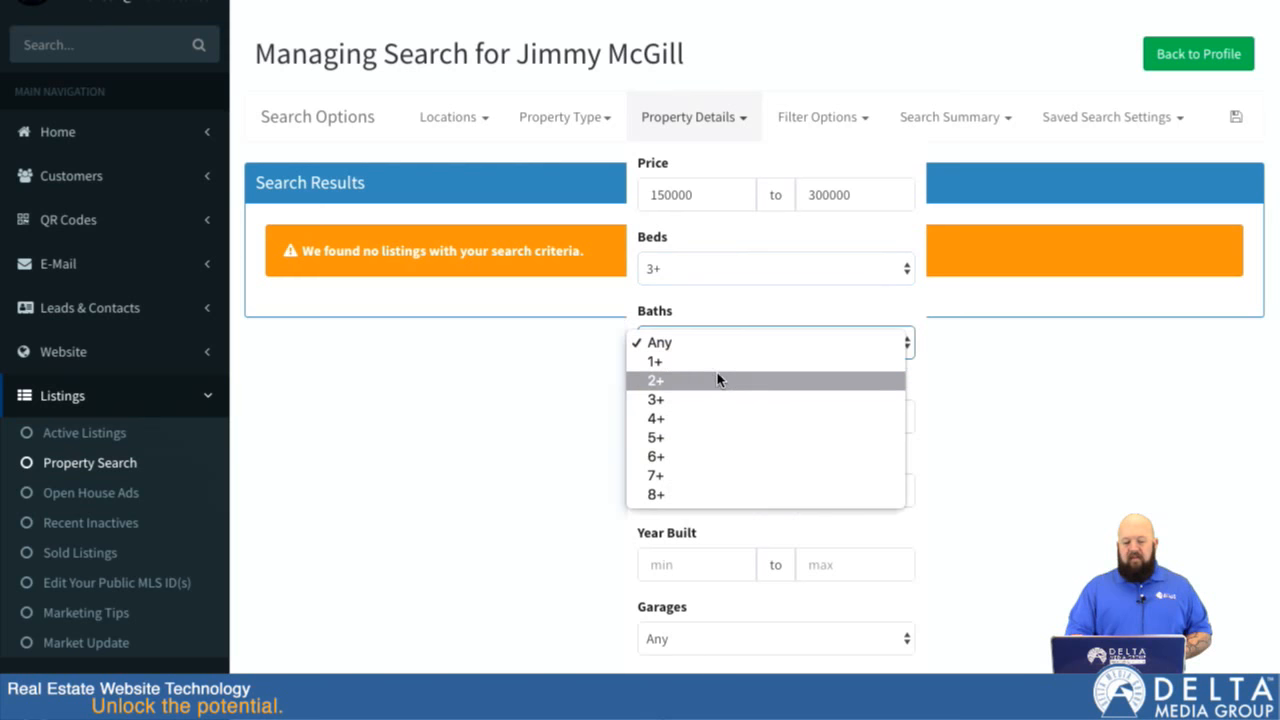
click(718, 379)
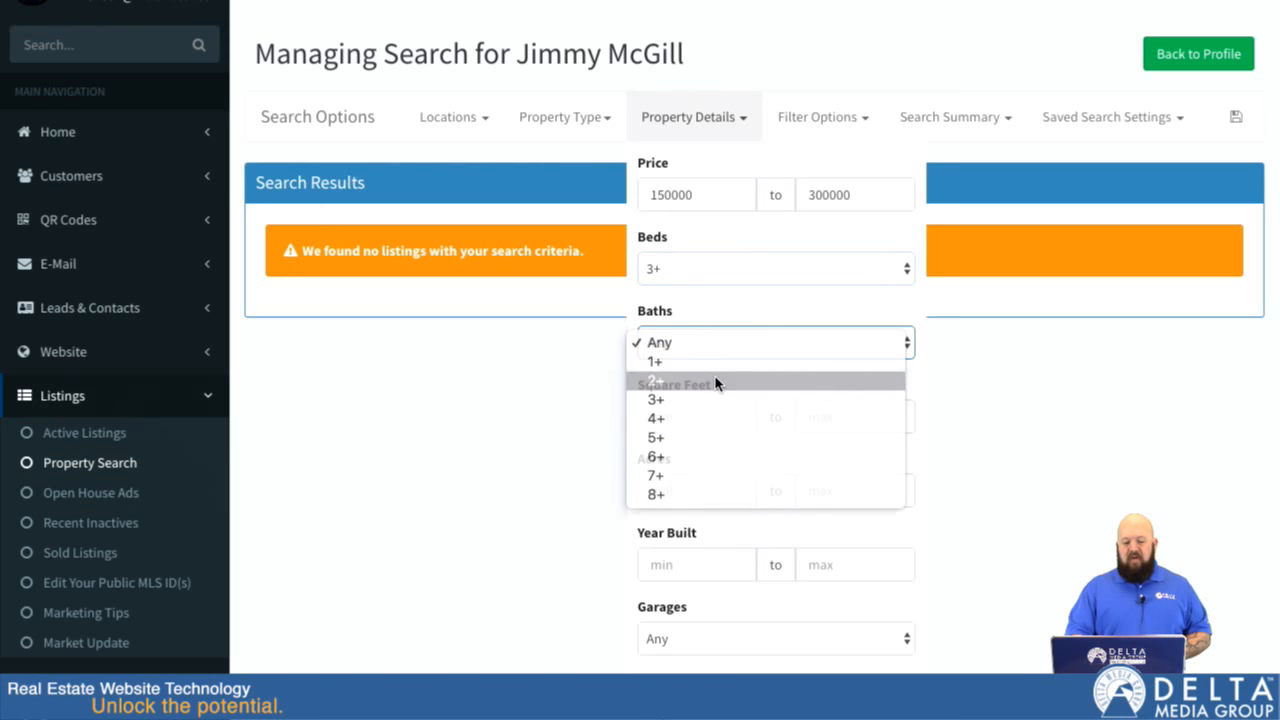
click(740, 125)
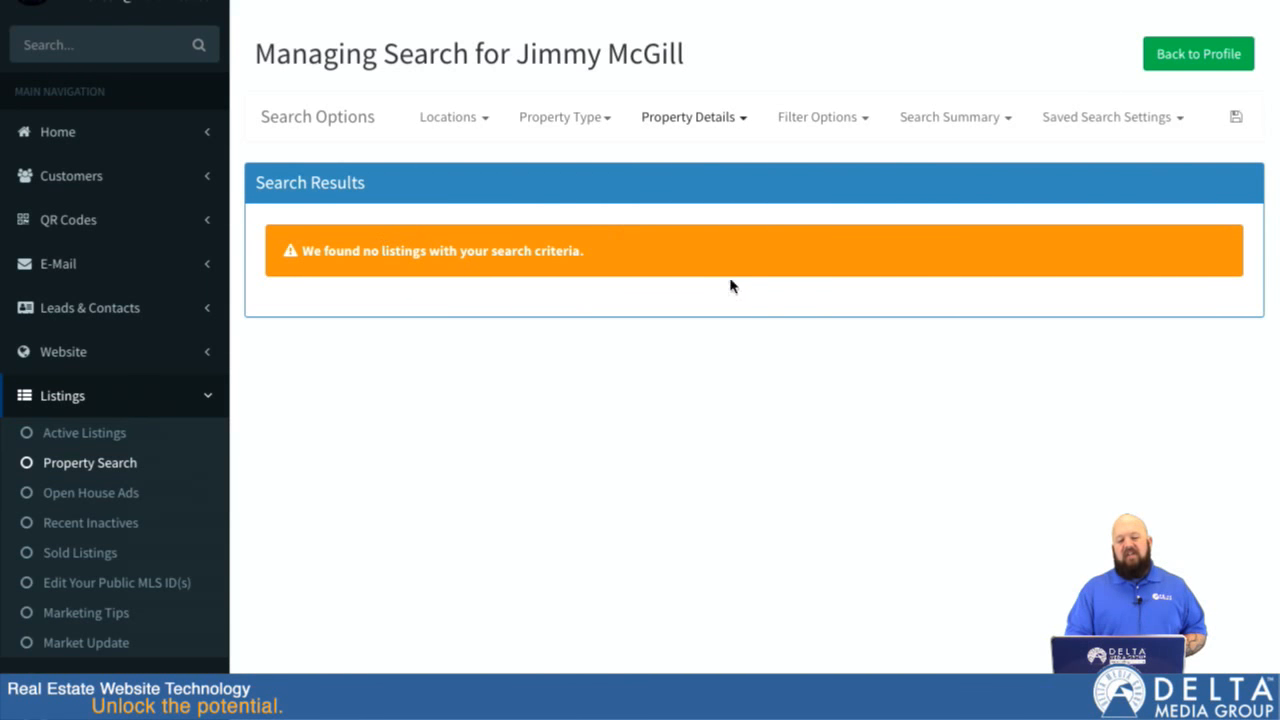
- Review the search summary and check it against the chosen filter options, property details and property type
click(990, 122)
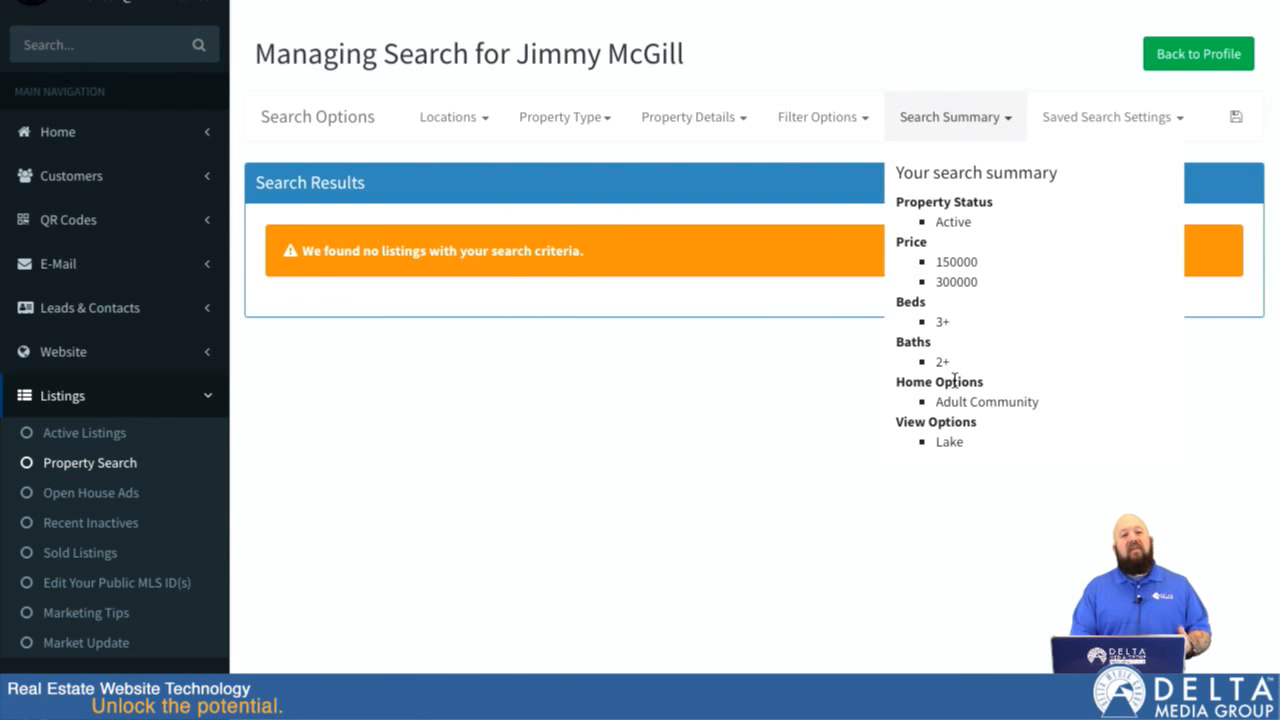
click(845, 120)
click(722, 128)
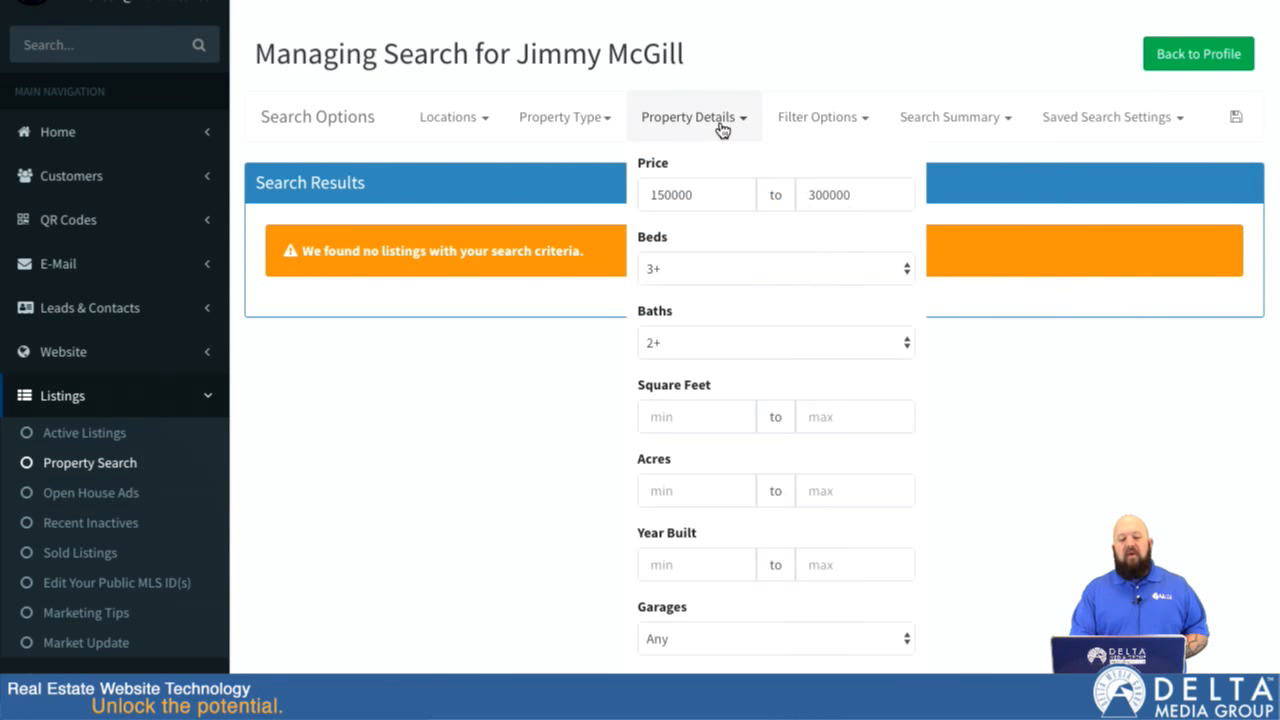
click(567, 122)
click(1007, 119)
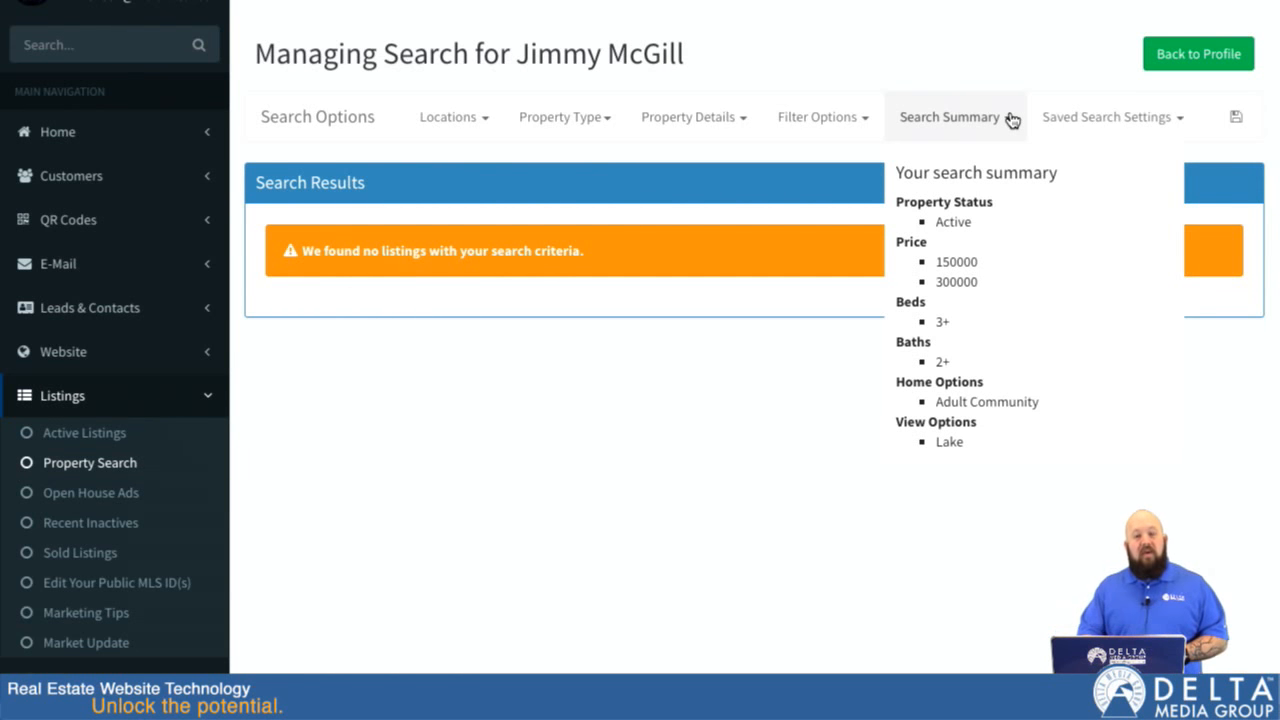
- In the saved search settings, set email notifications to On and have updates sent Instantly
click(1176, 118)
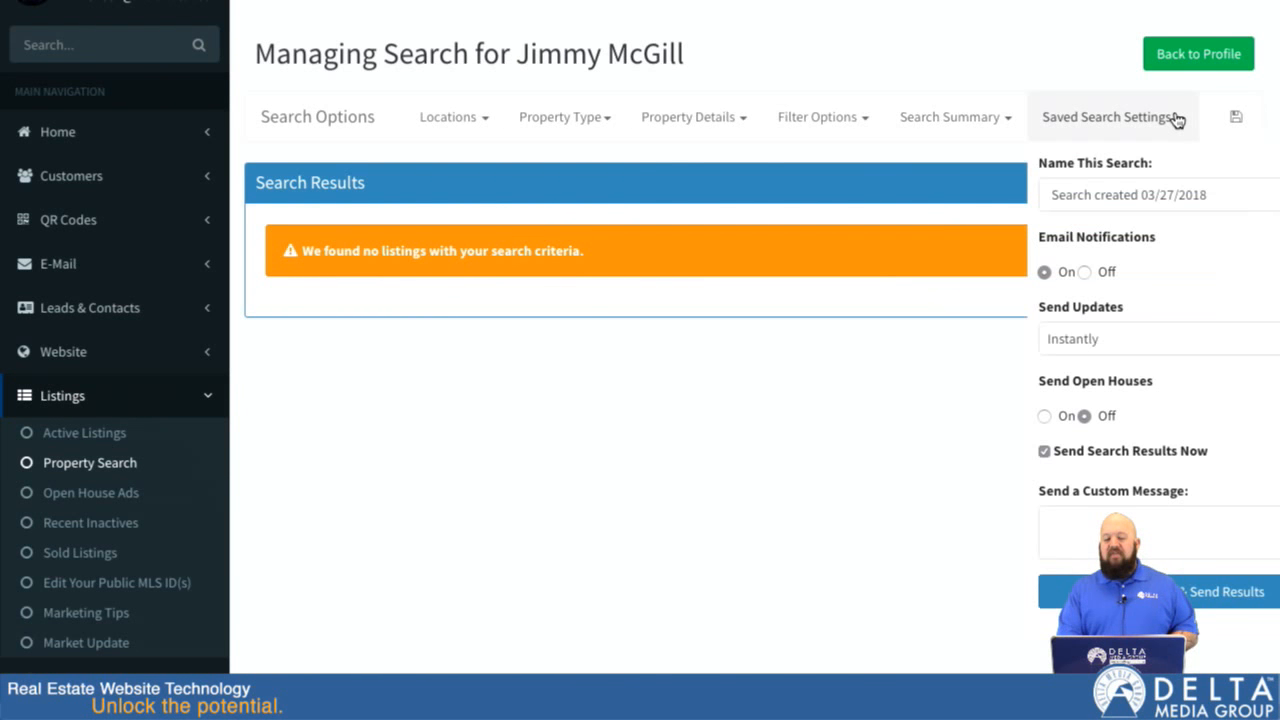
click(1108, 194)
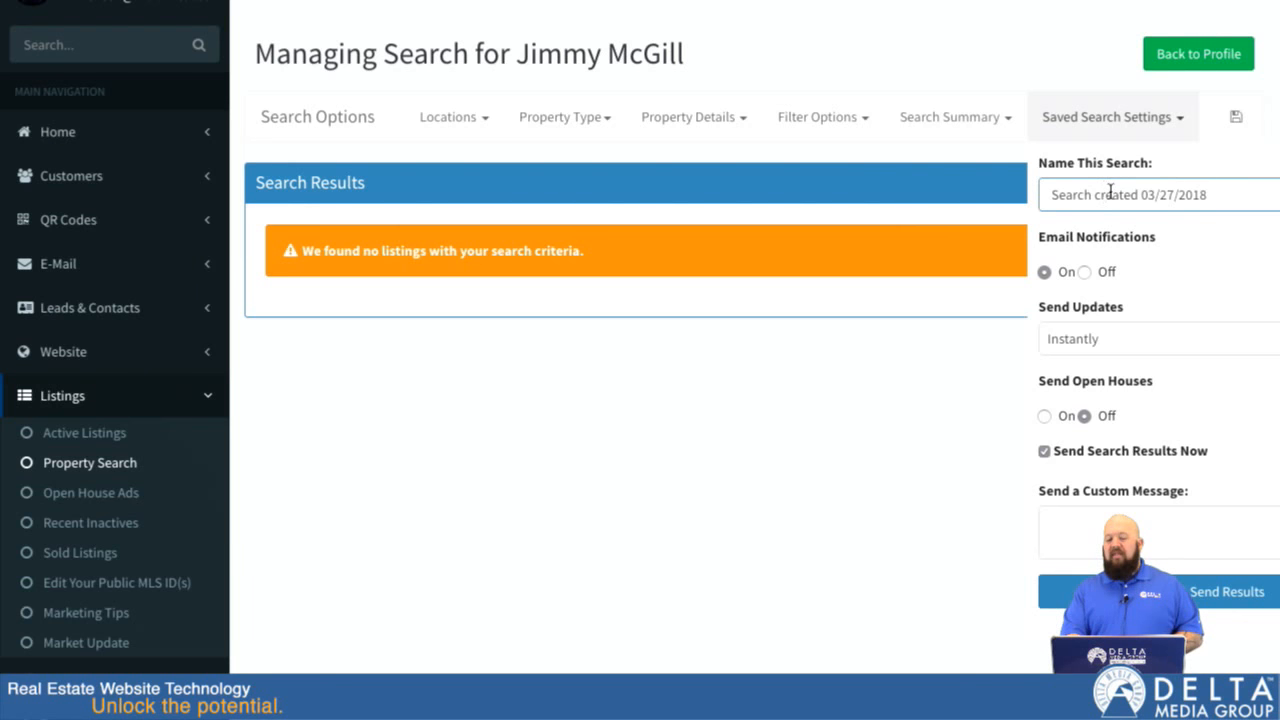
click(1084, 273)
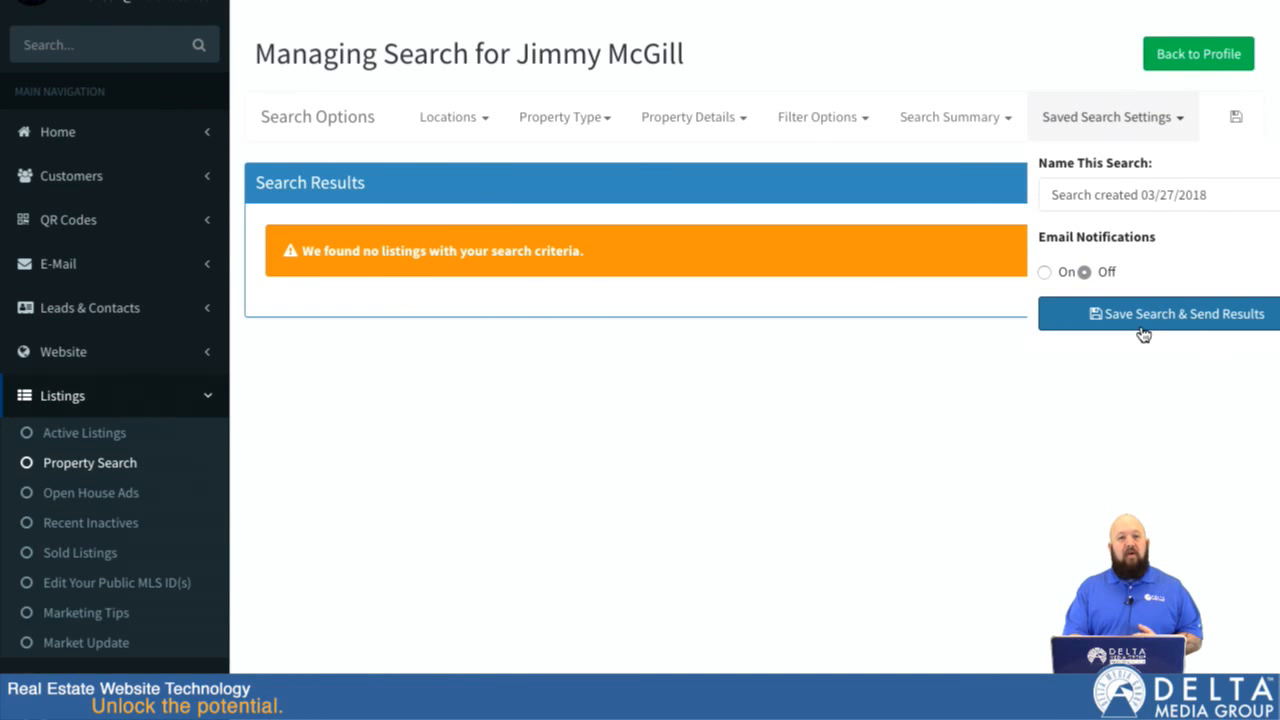
click(1044, 273)
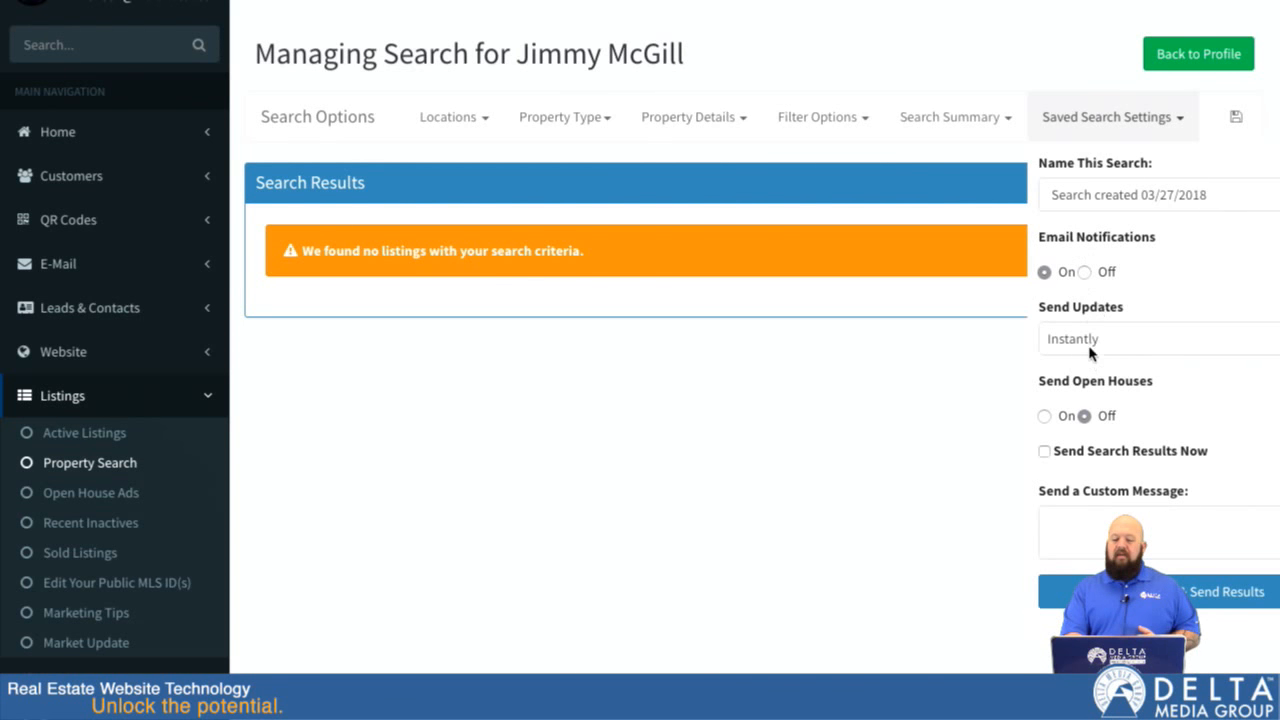
click(1093, 338)
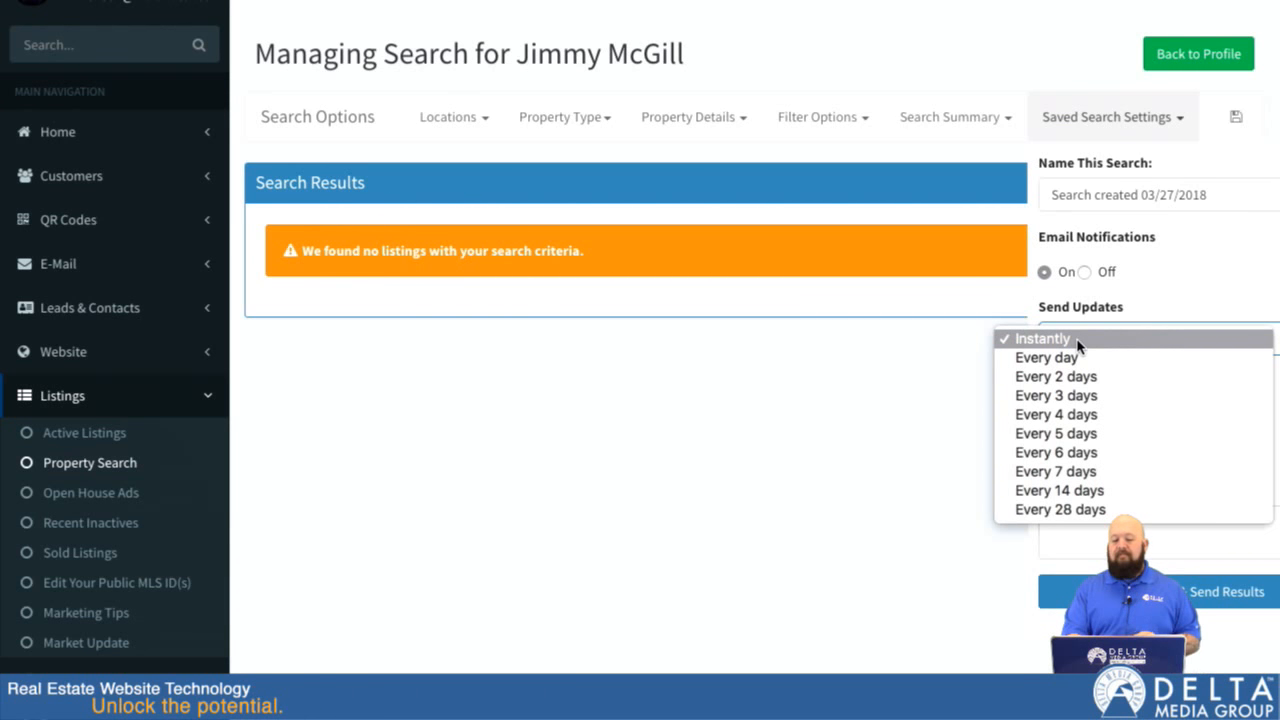
click(1077, 345)
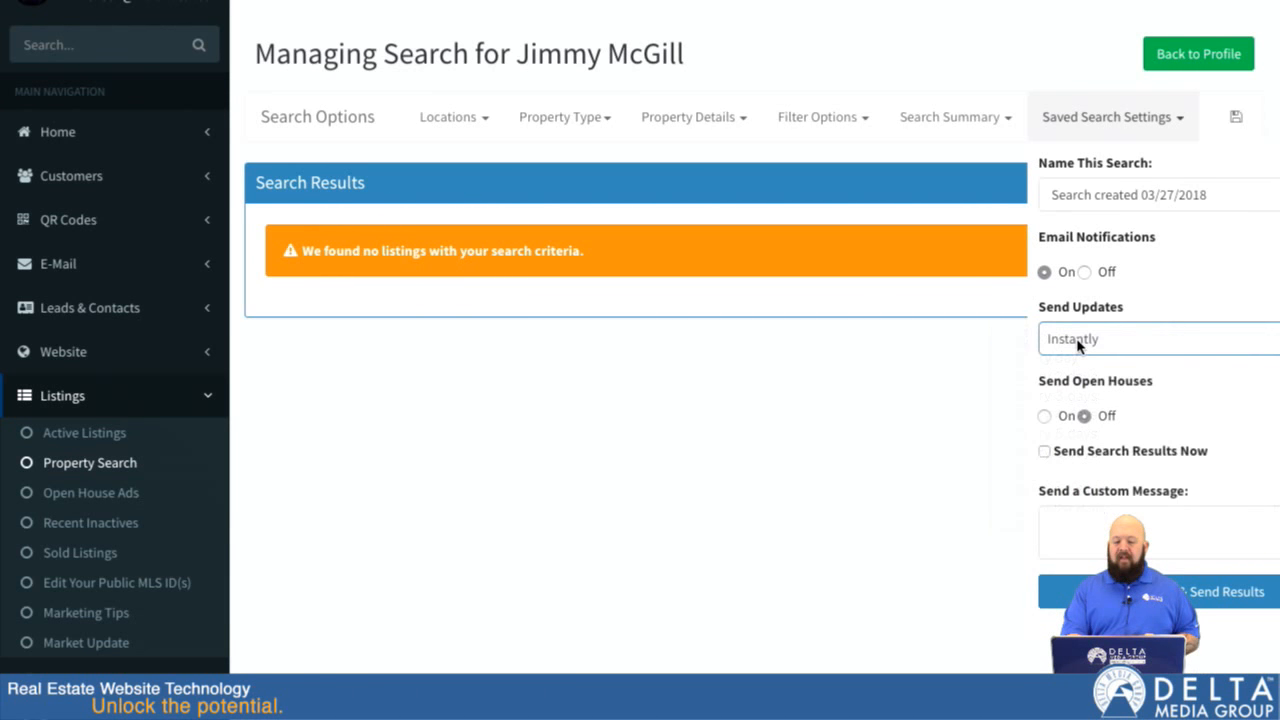
- Enable sending the search results now and enter "custom message" as the custom message in the saved search settings
click(1044, 452)
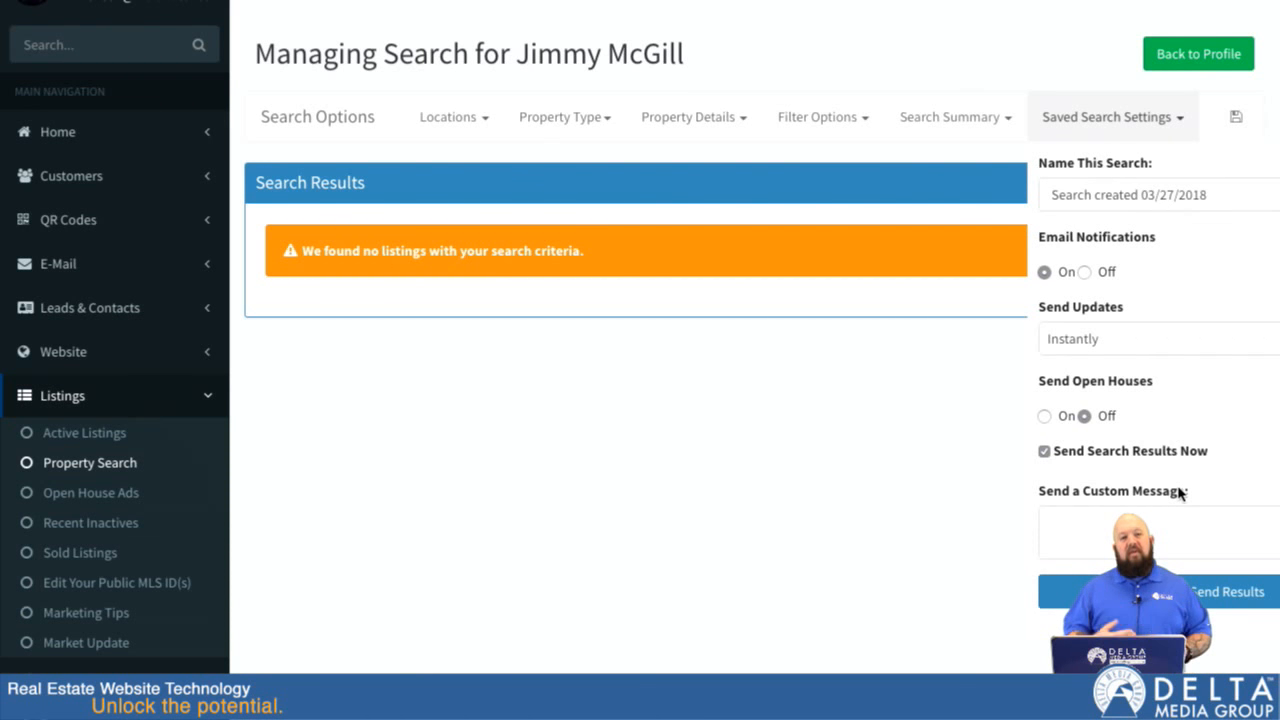
click(1044, 451)
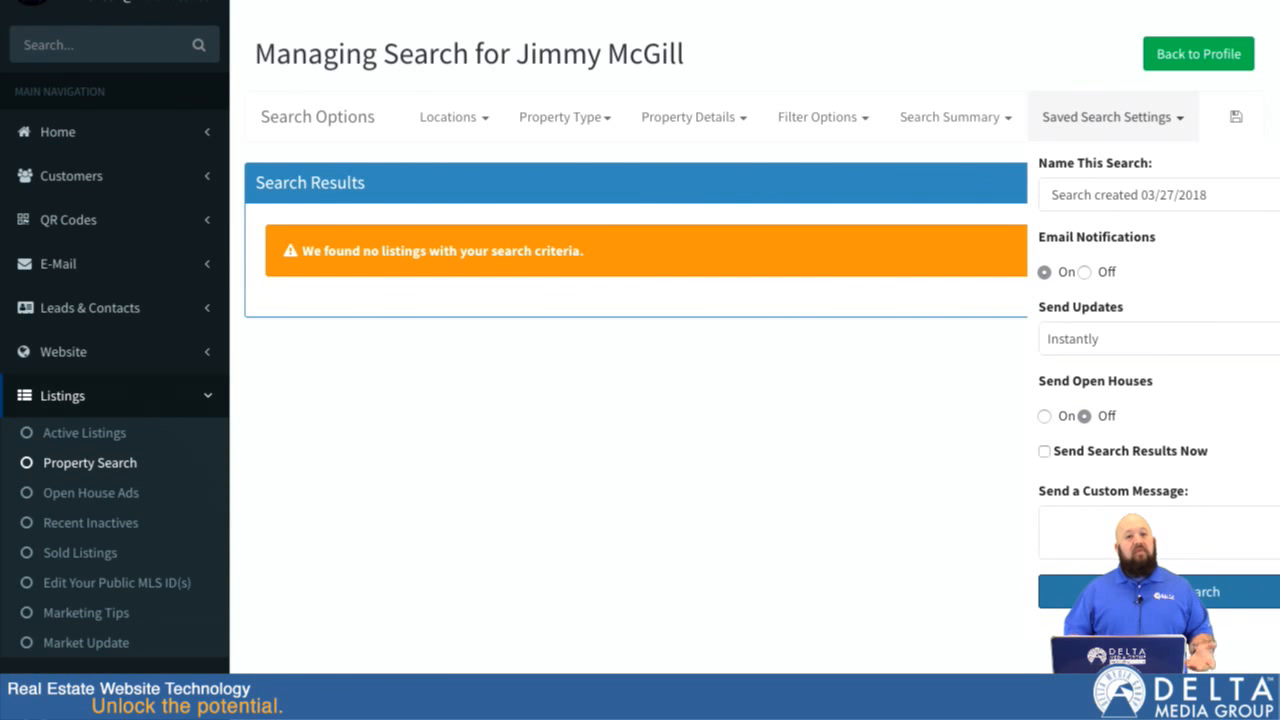
click(1045, 453)
click(1100, 550)
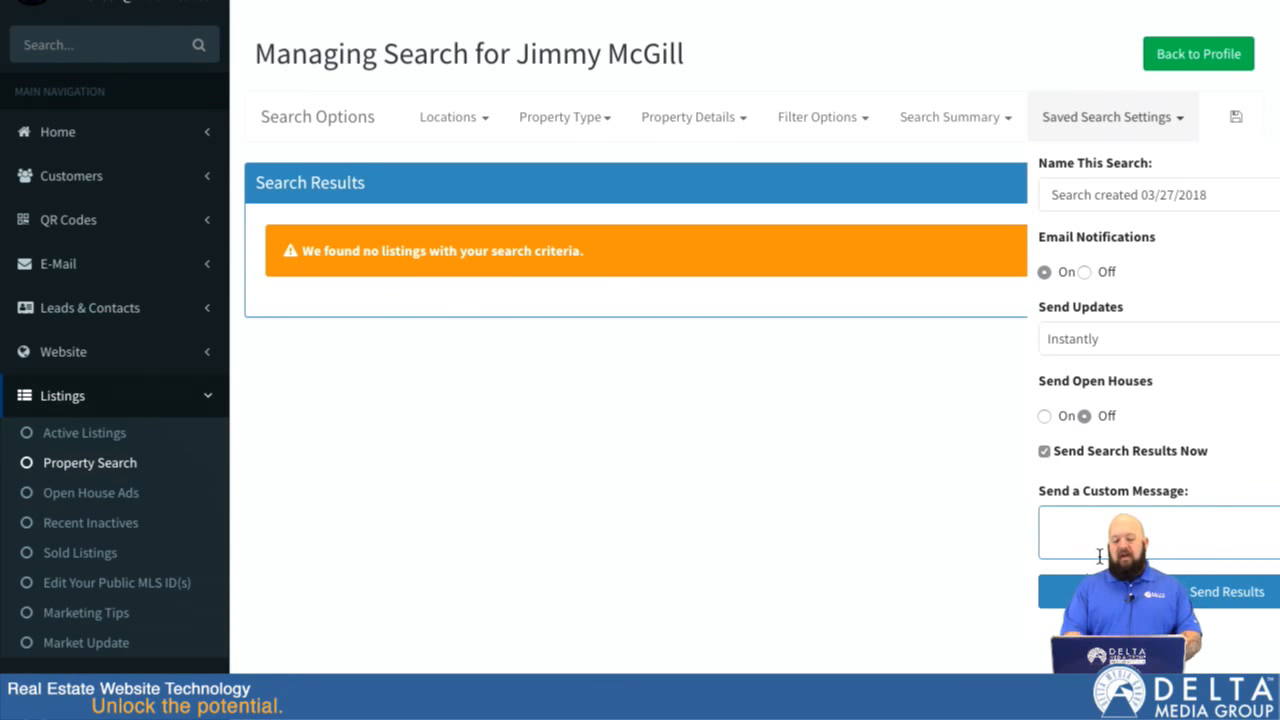
text(custom message)
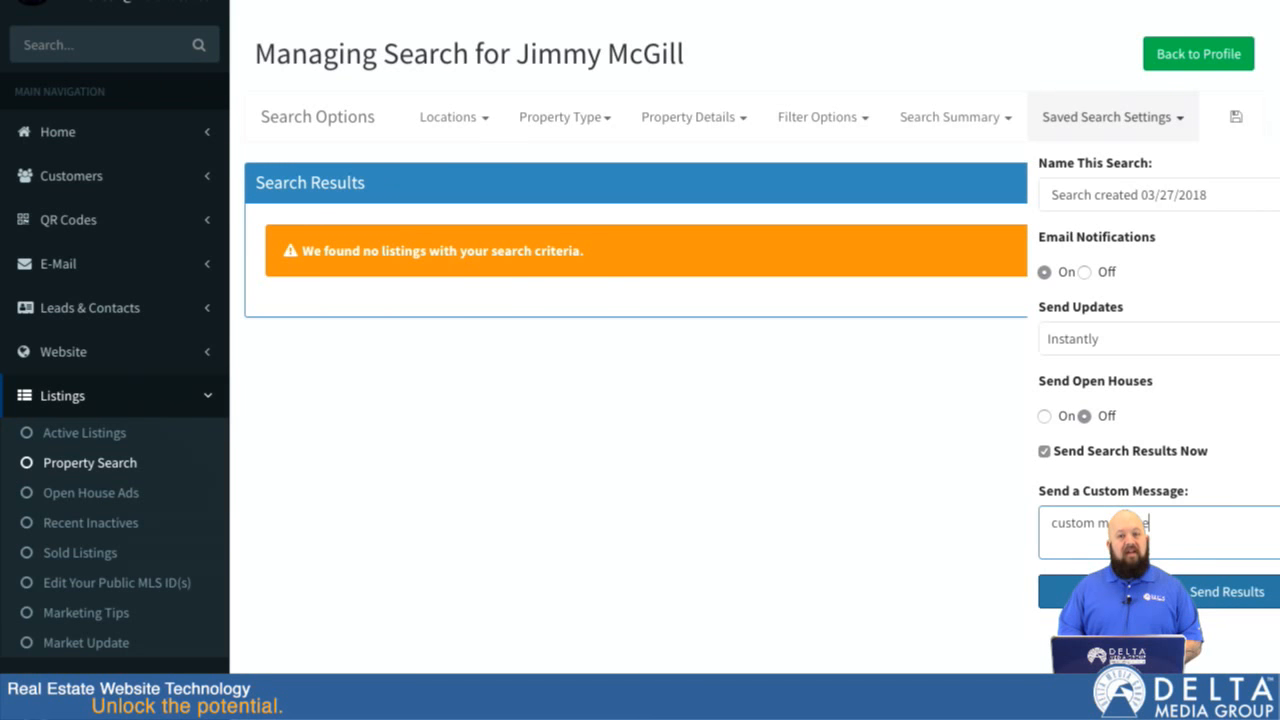
click(1183, 118)
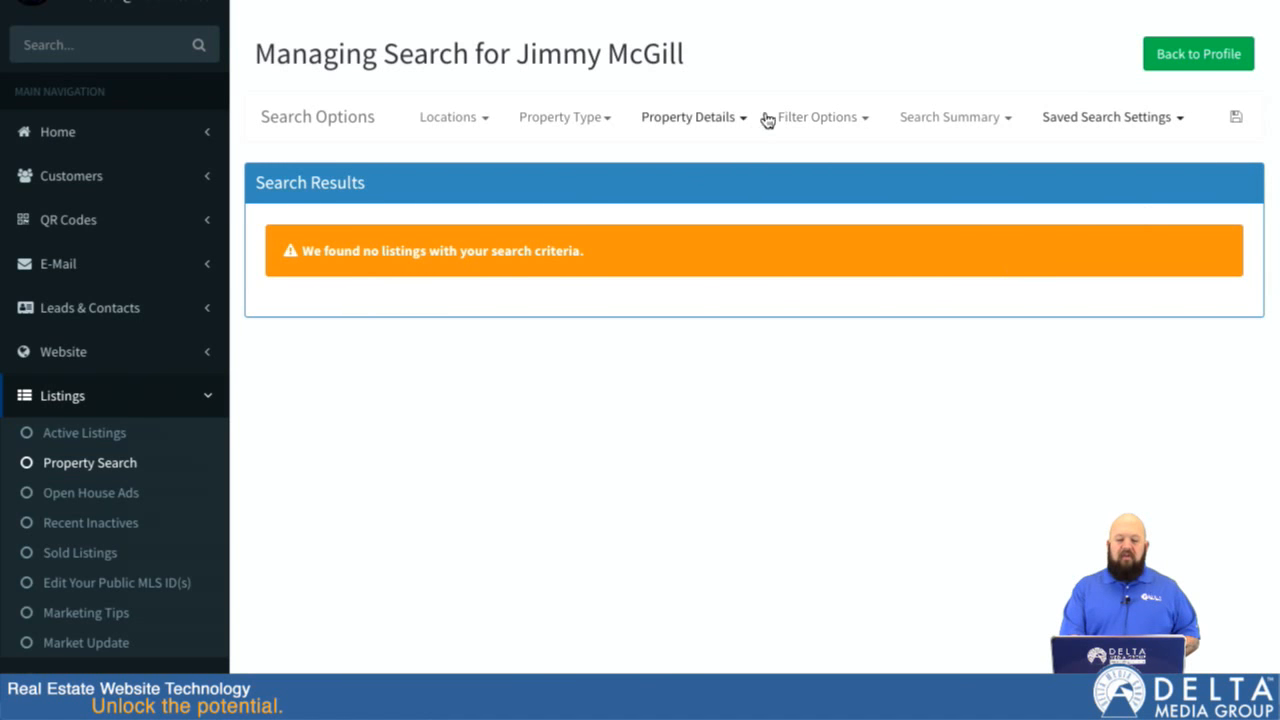
- Clear the Adult Community and Lake filters from the search's filter options
click(868, 118)
click(779, 198)
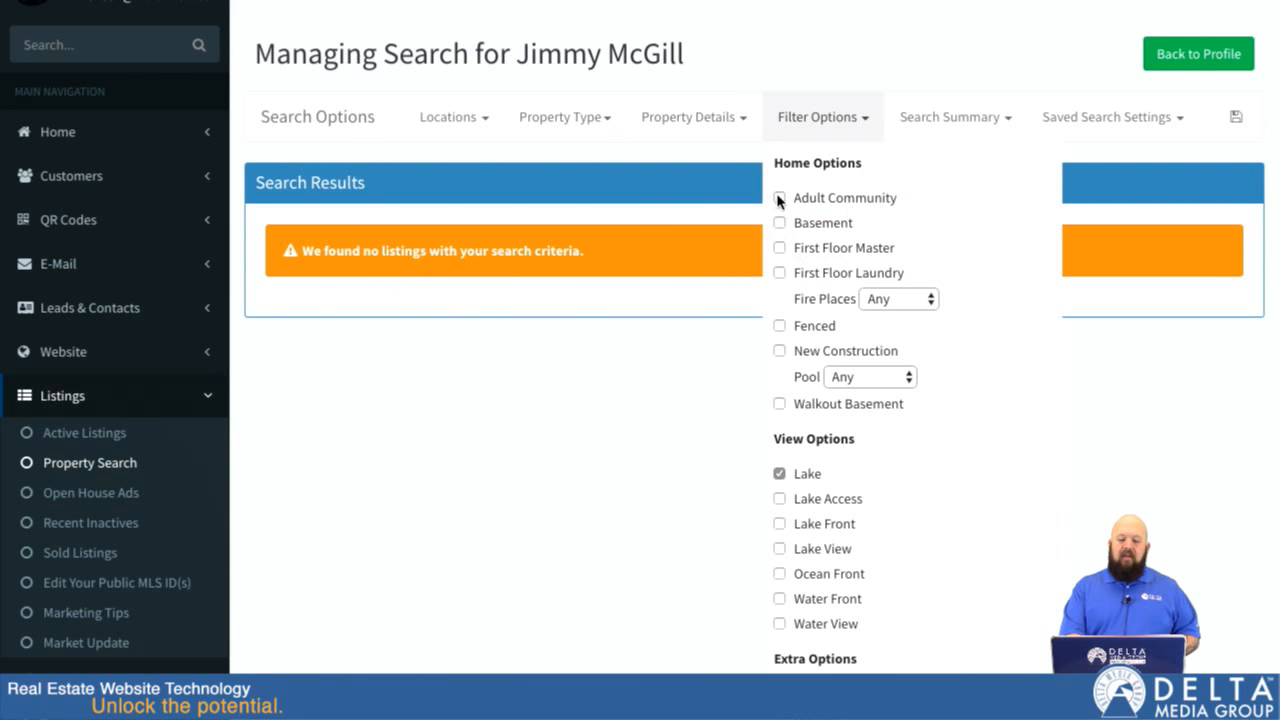
click(780, 473)
click(858, 120)
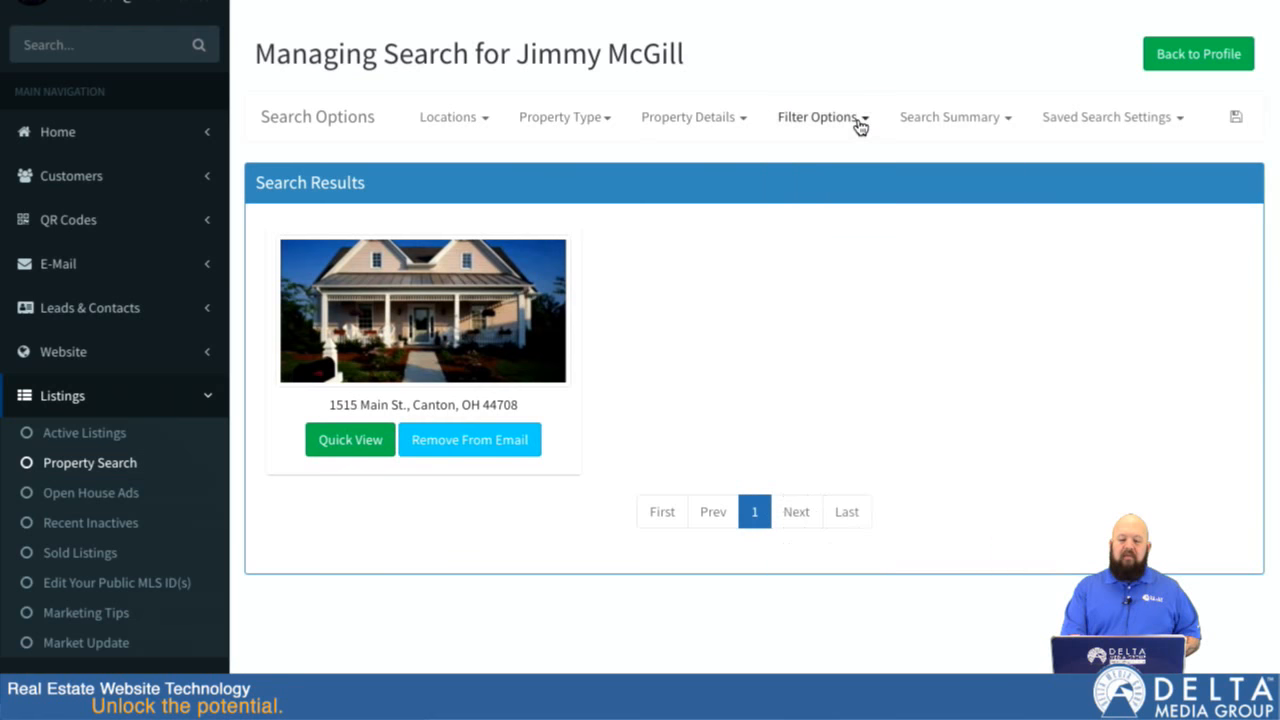
- Clear the minimum and maximum price in the property details
click(606, 119)
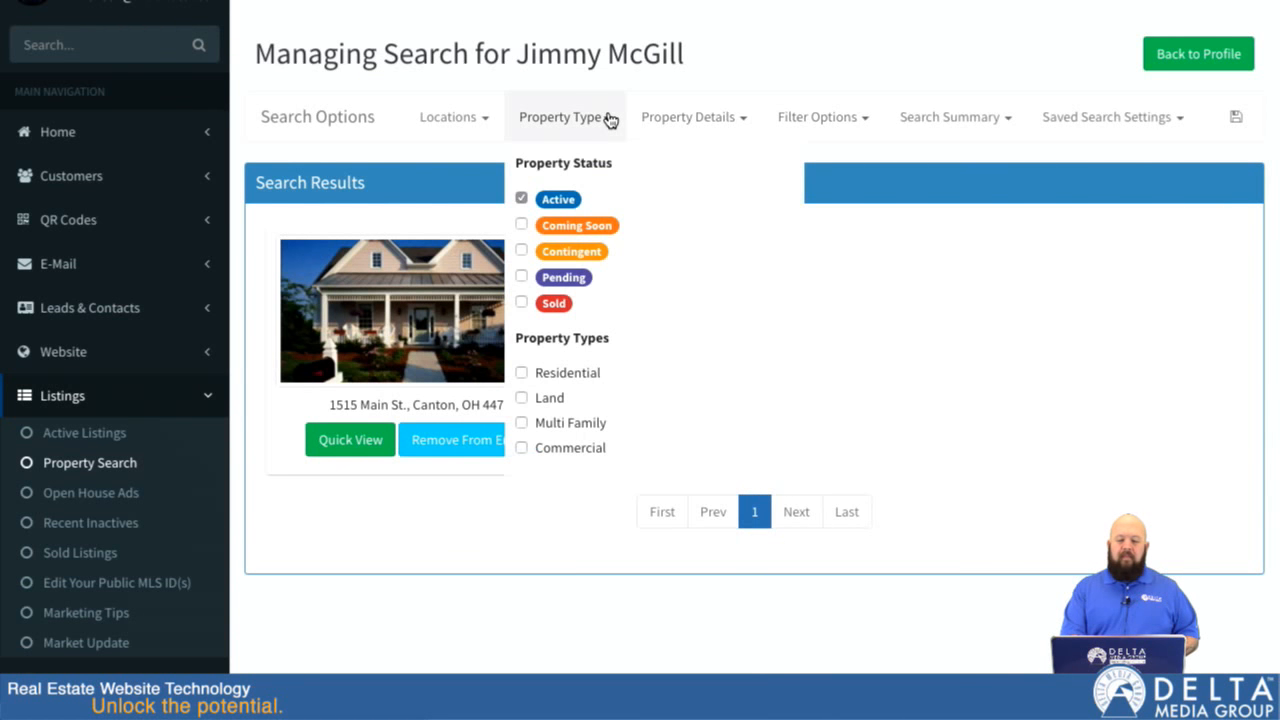
click(735, 117)
click(712, 207)
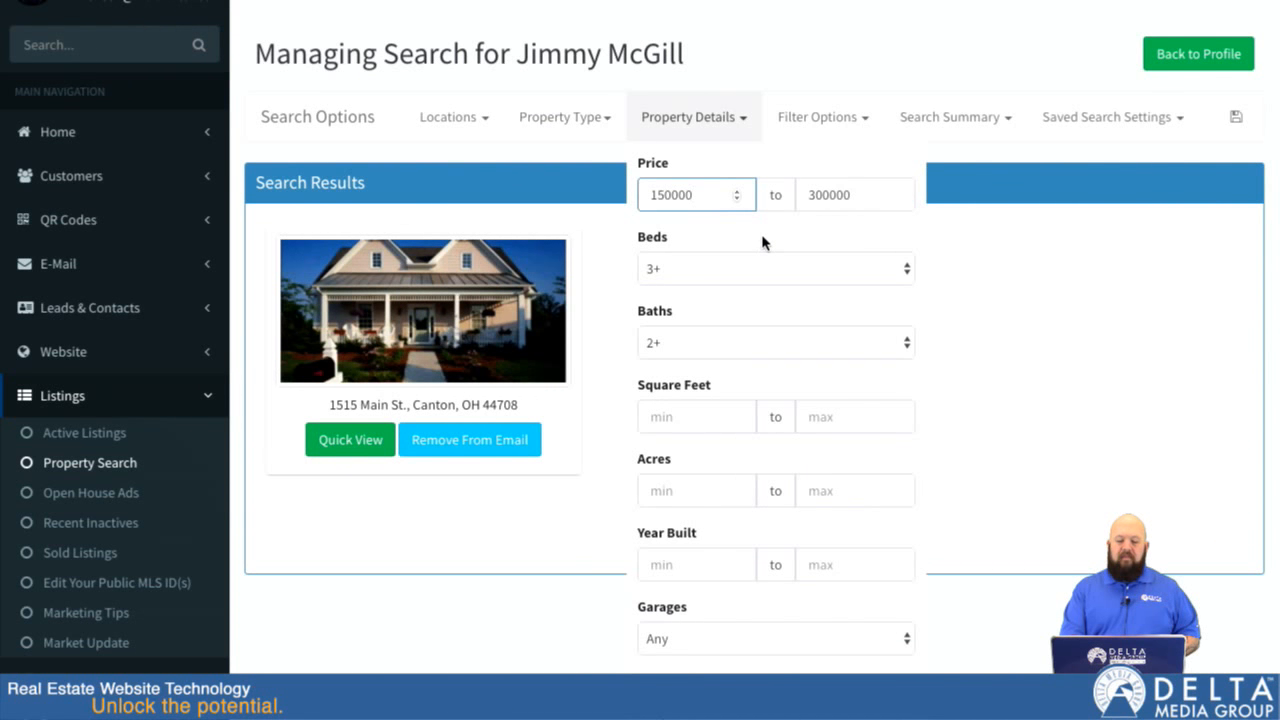
key(BackSpace)
key(BackSpace)
key(BackSpace)
key(BackSpace)
key(BackSpace)
key(BackSpace)
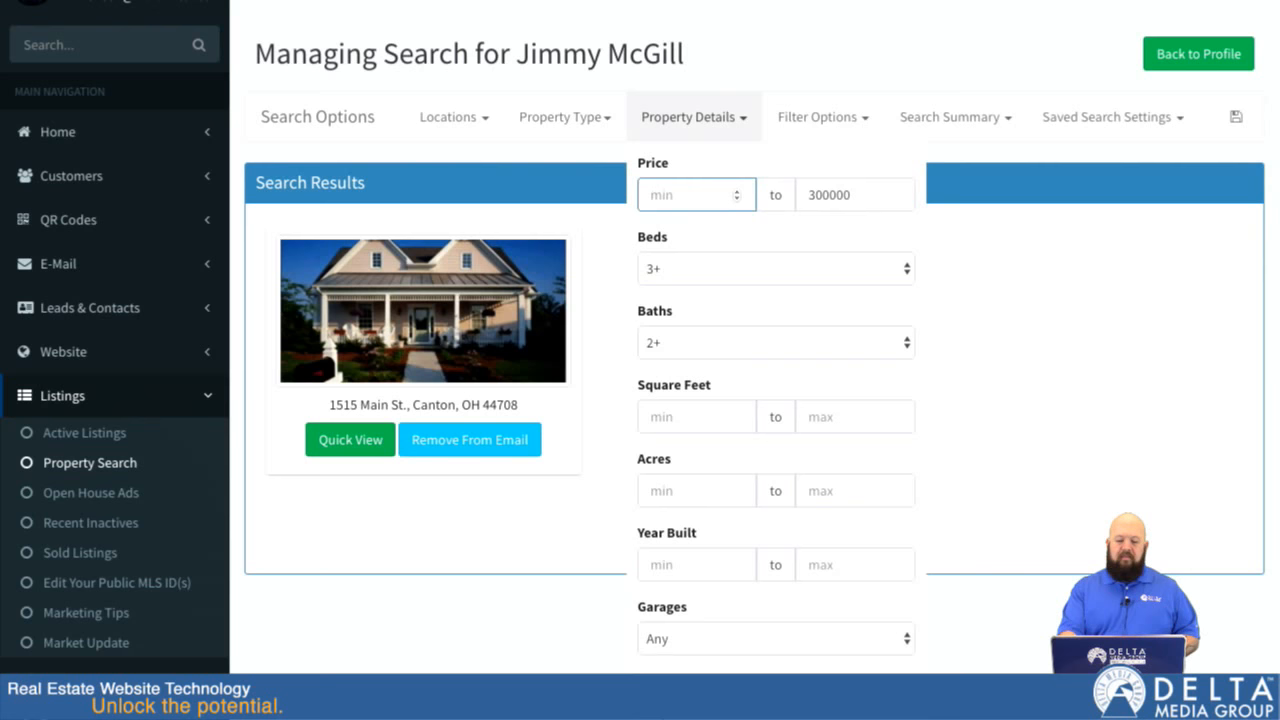
click(872, 194)
key(BackSpace)
key(BackSpace)
key(BackSpace)
key(BackSpace)
key(BackSpace)
key(BackSpace)
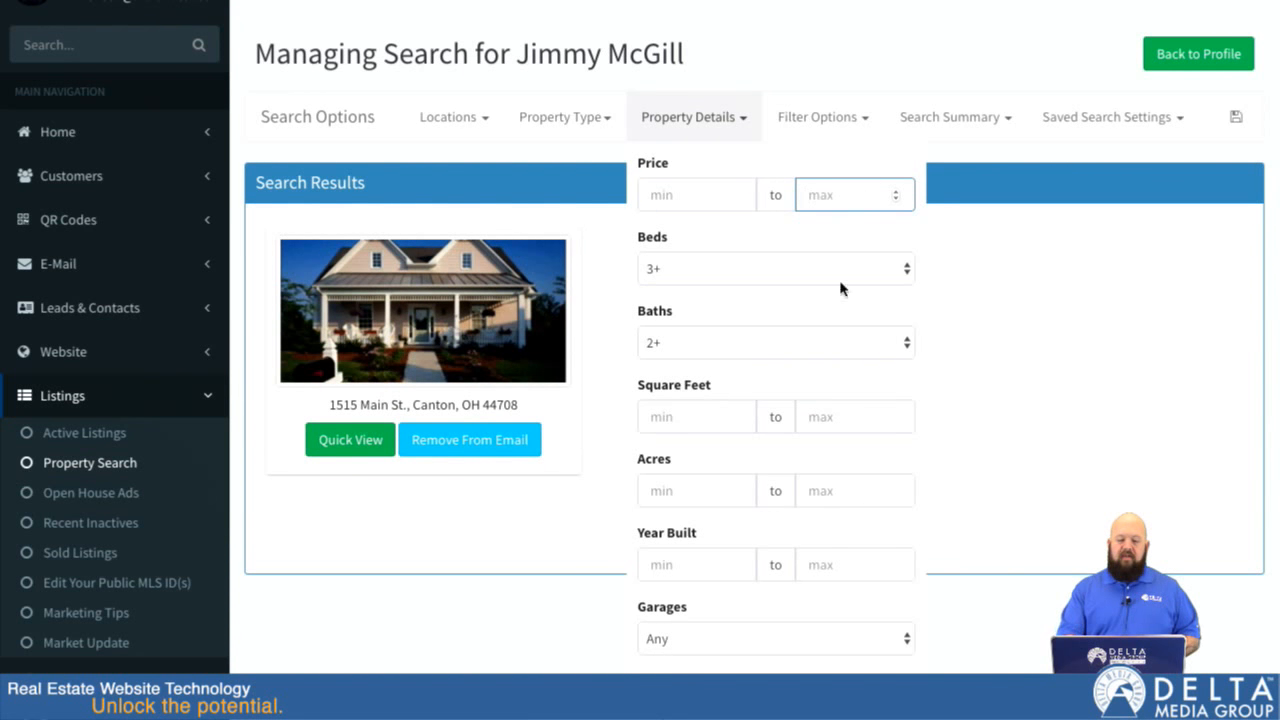
- Set both Beds and Baths to Any in the property details
click(727, 269)
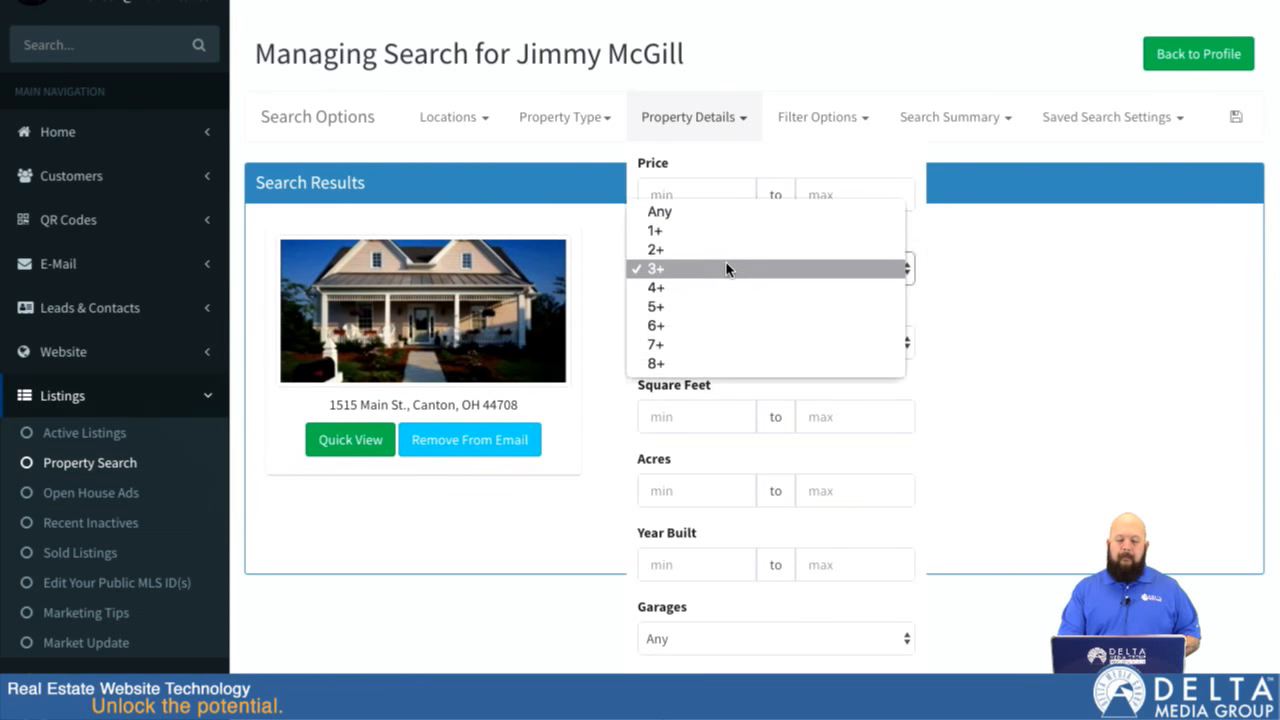
click(718, 213)
click(727, 342)
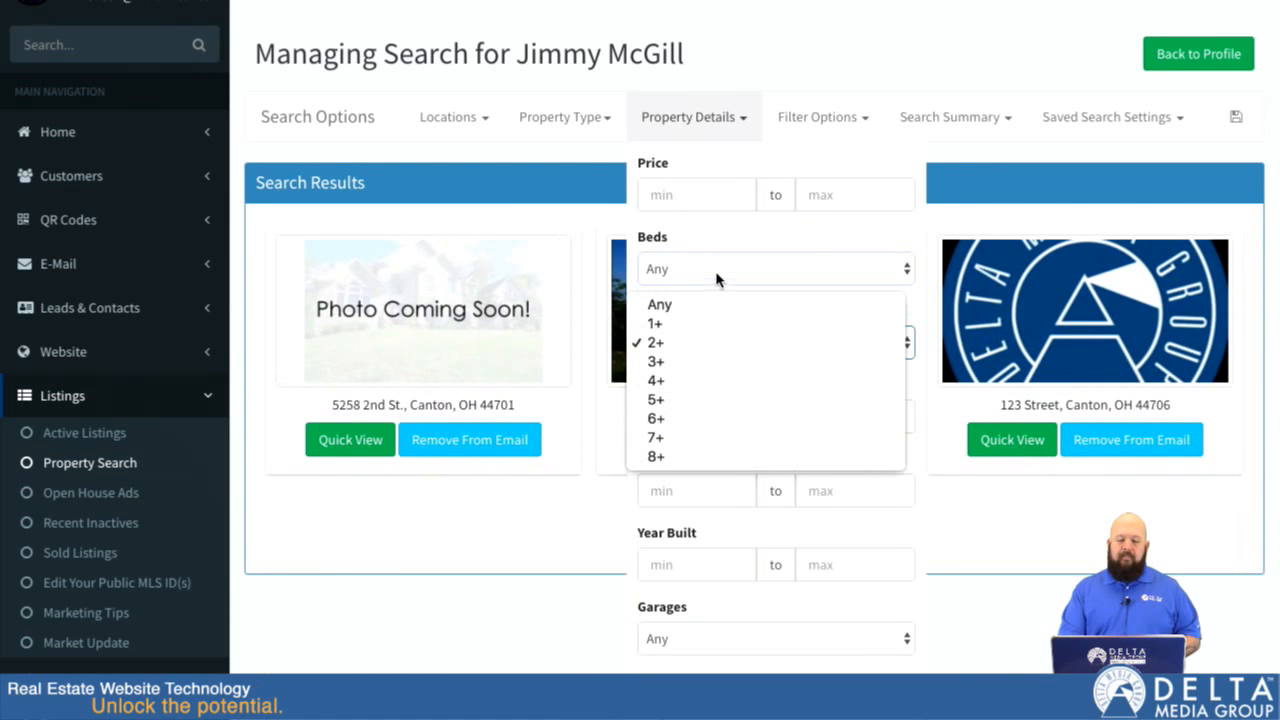
click(711, 303)
click(740, 117)
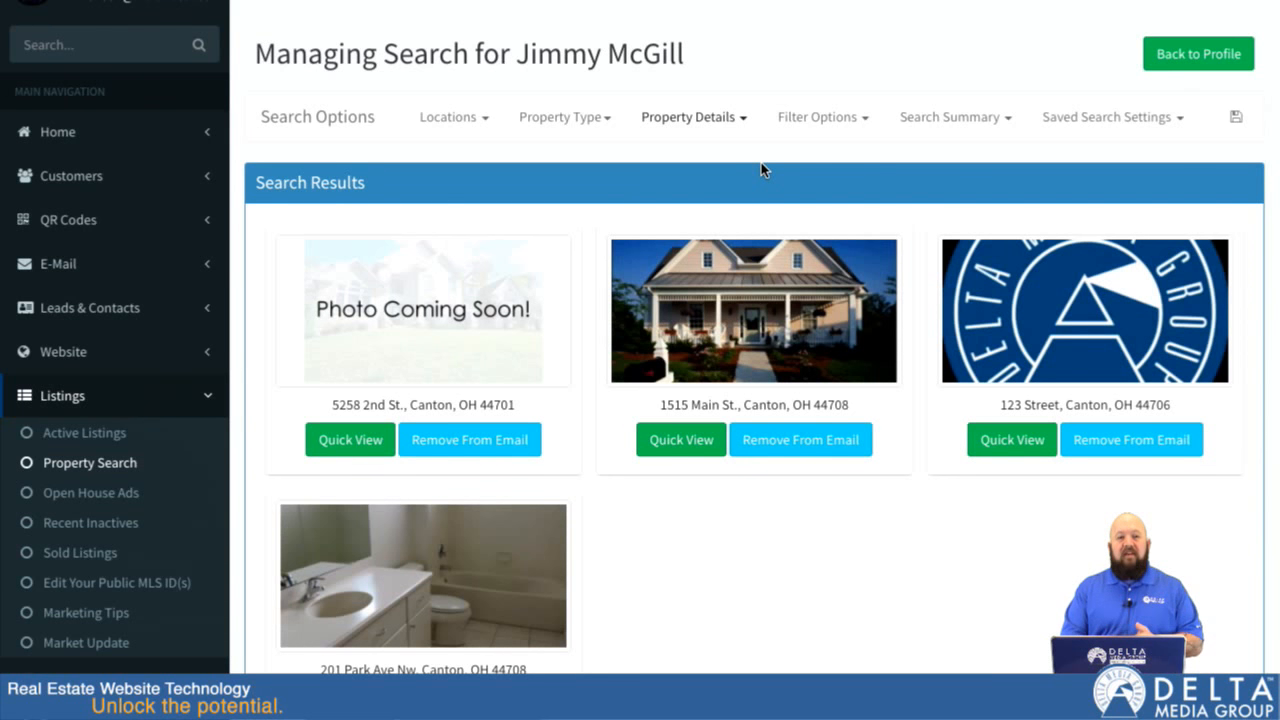
click(740, 119)
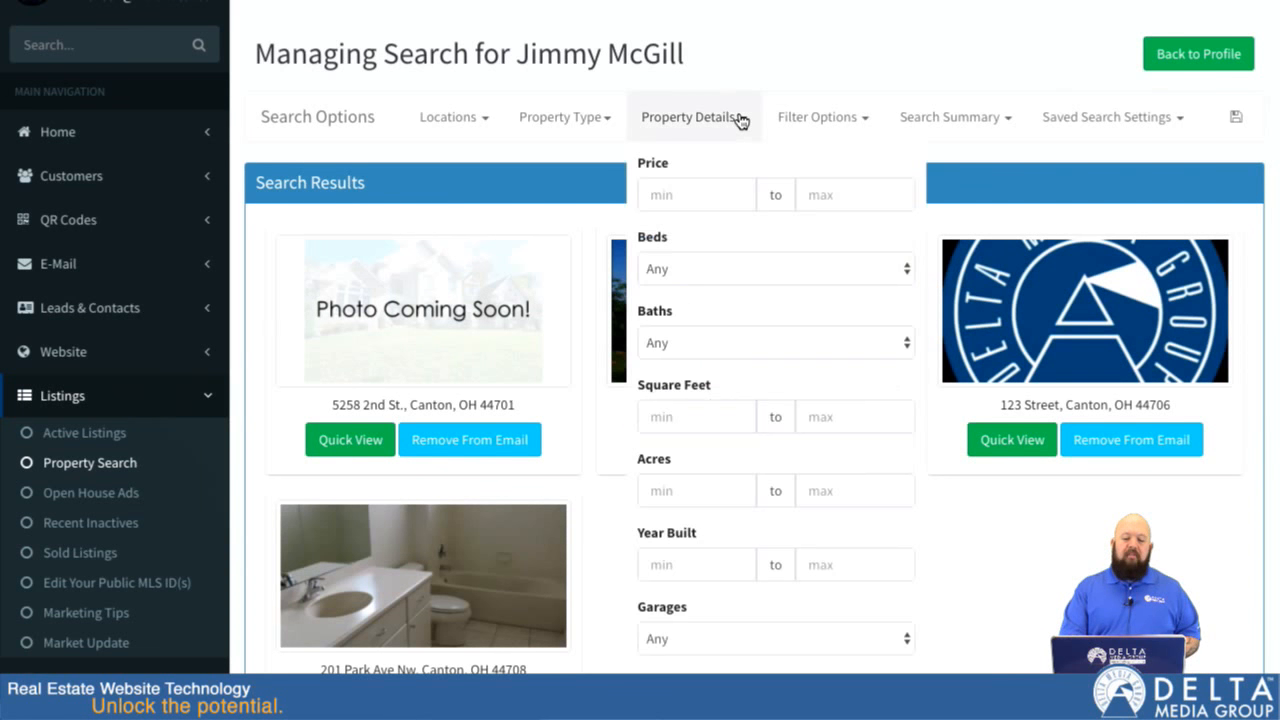
click(689, 189)
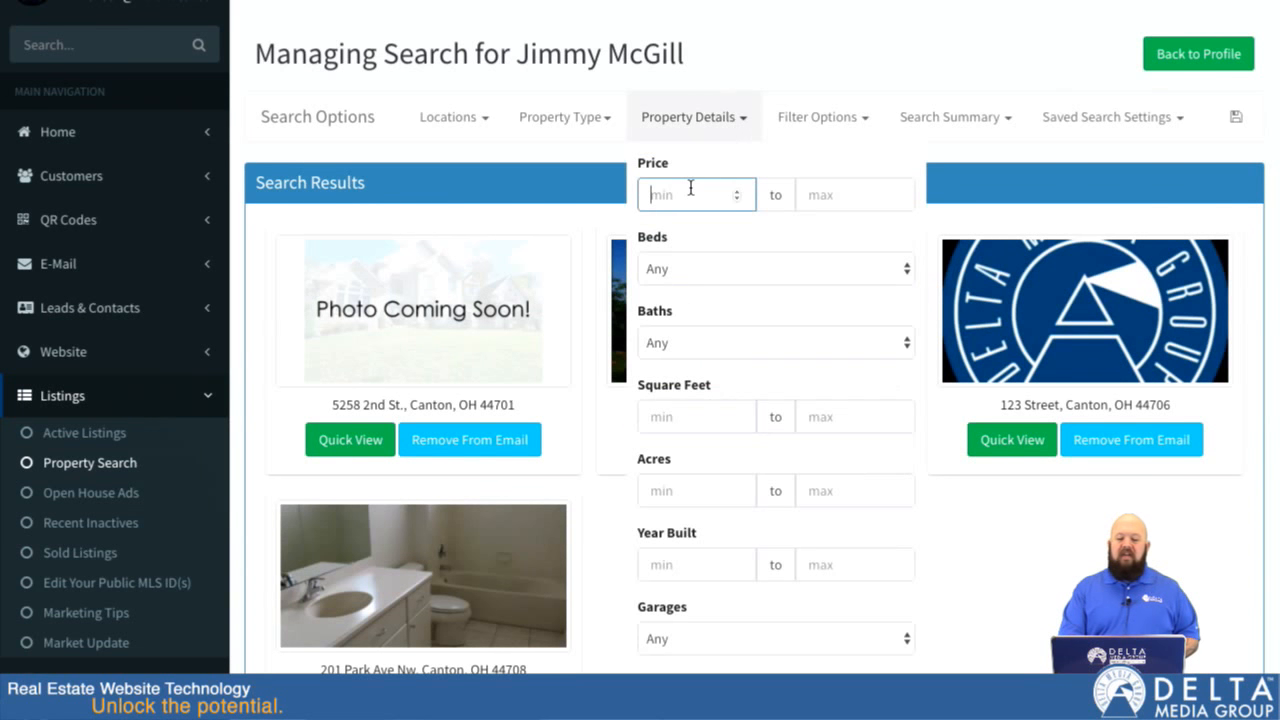
click(748, 121)
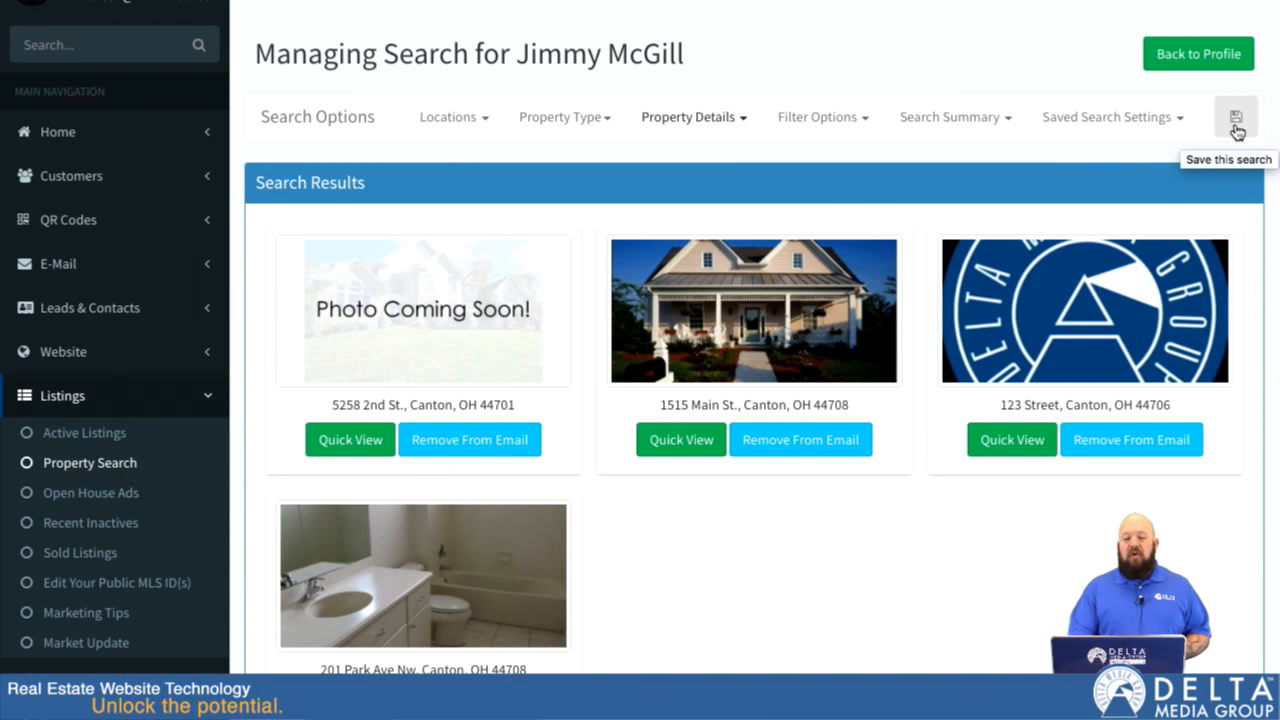
click(1160, 128)
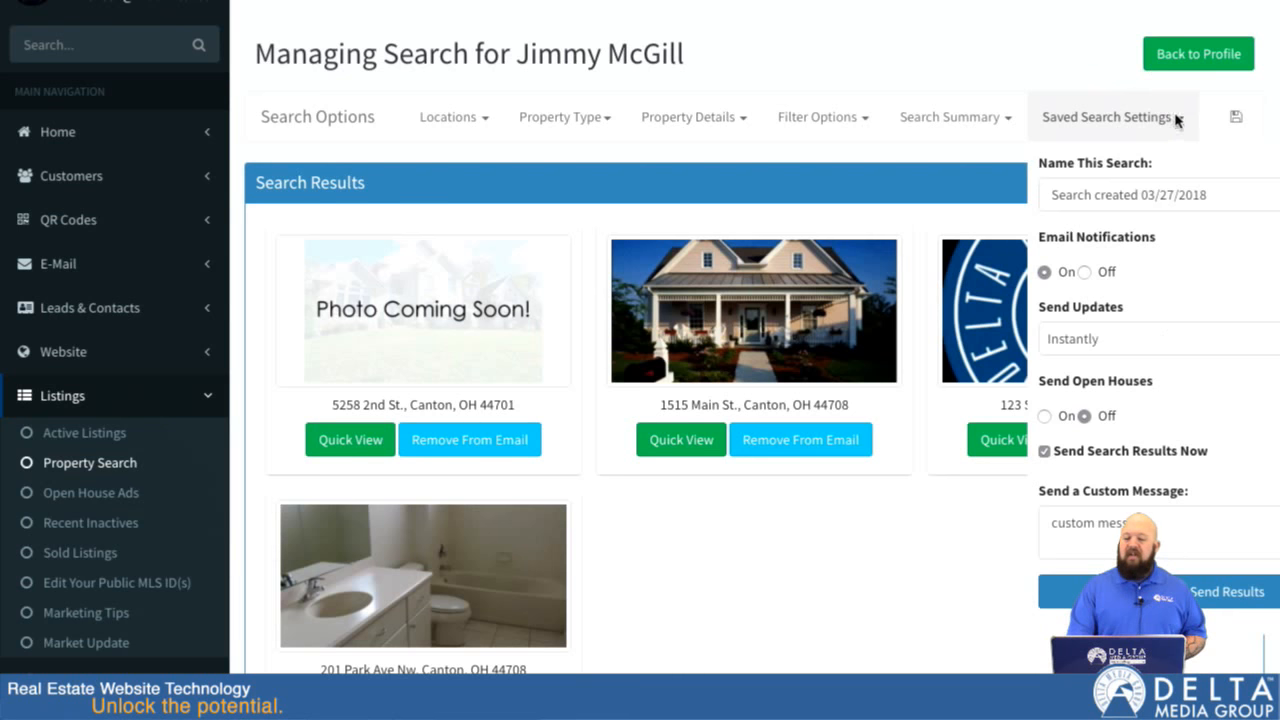
click(1176, 120)
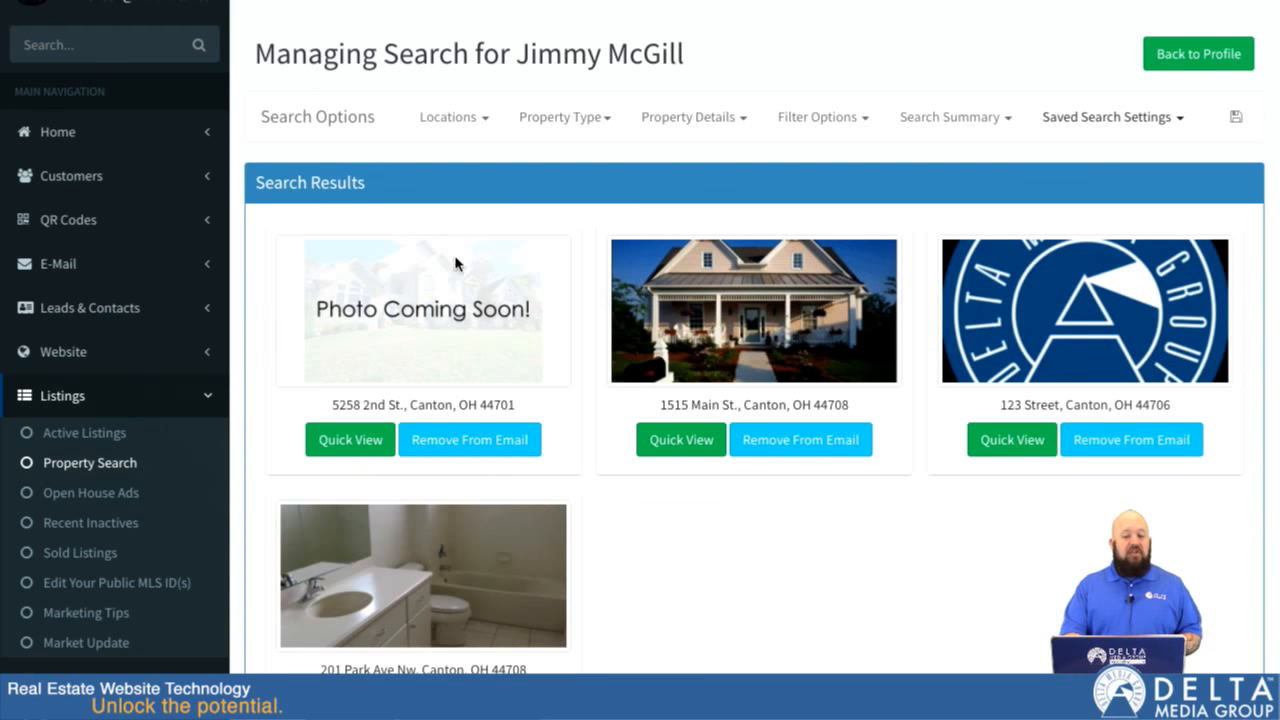
- Edit the polygon location around Canton, extending its northern and western edges outward, and apply the enlarged search area
click(484, 118)
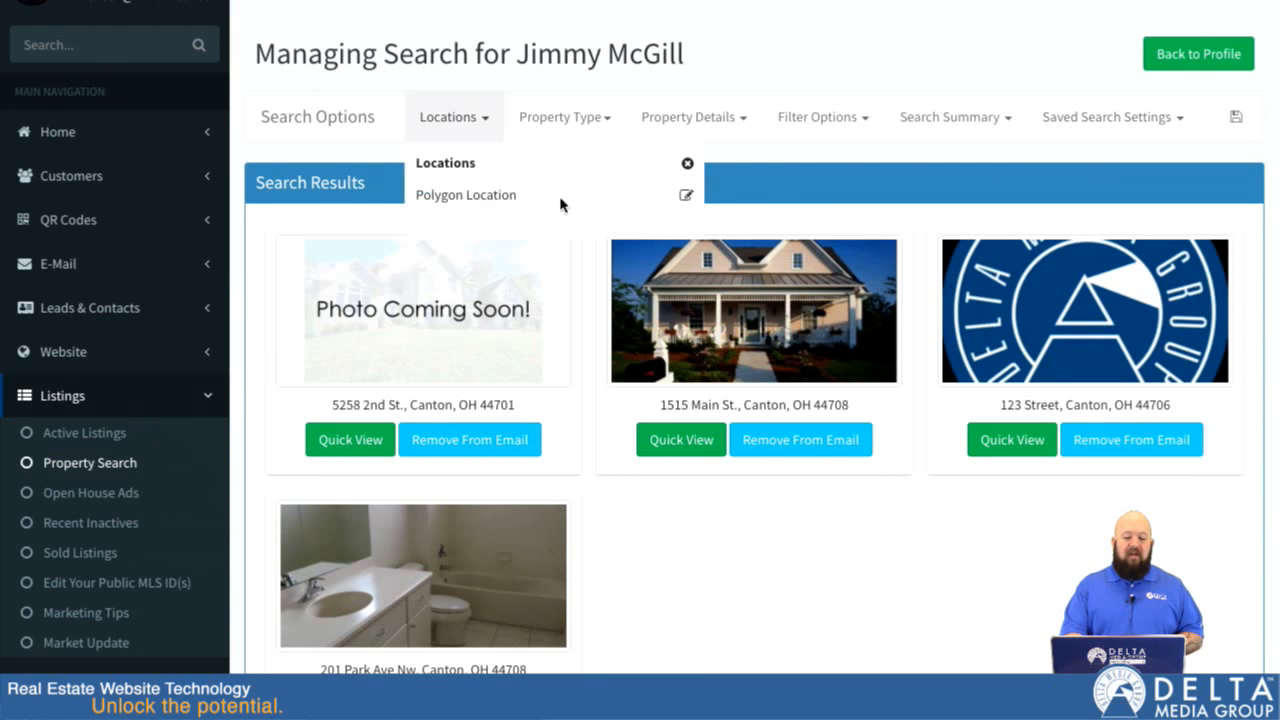
click(686, 195)
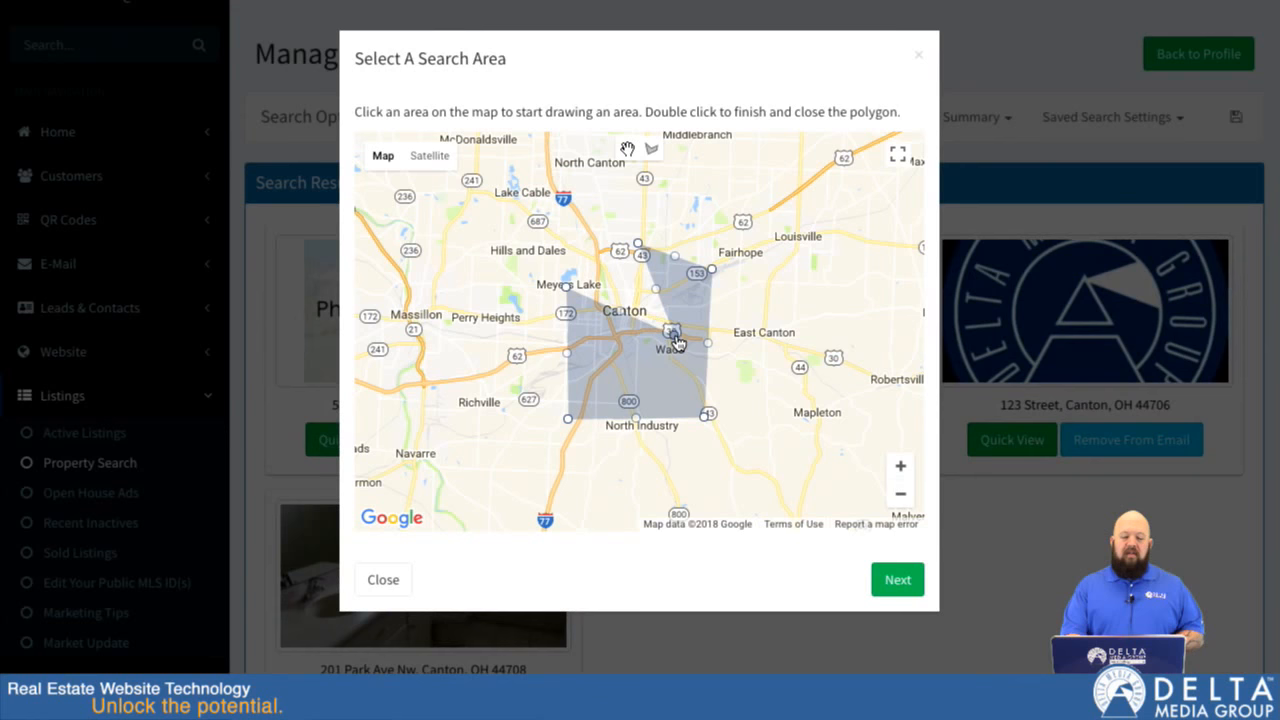
drag(602, 265, 550, 220)
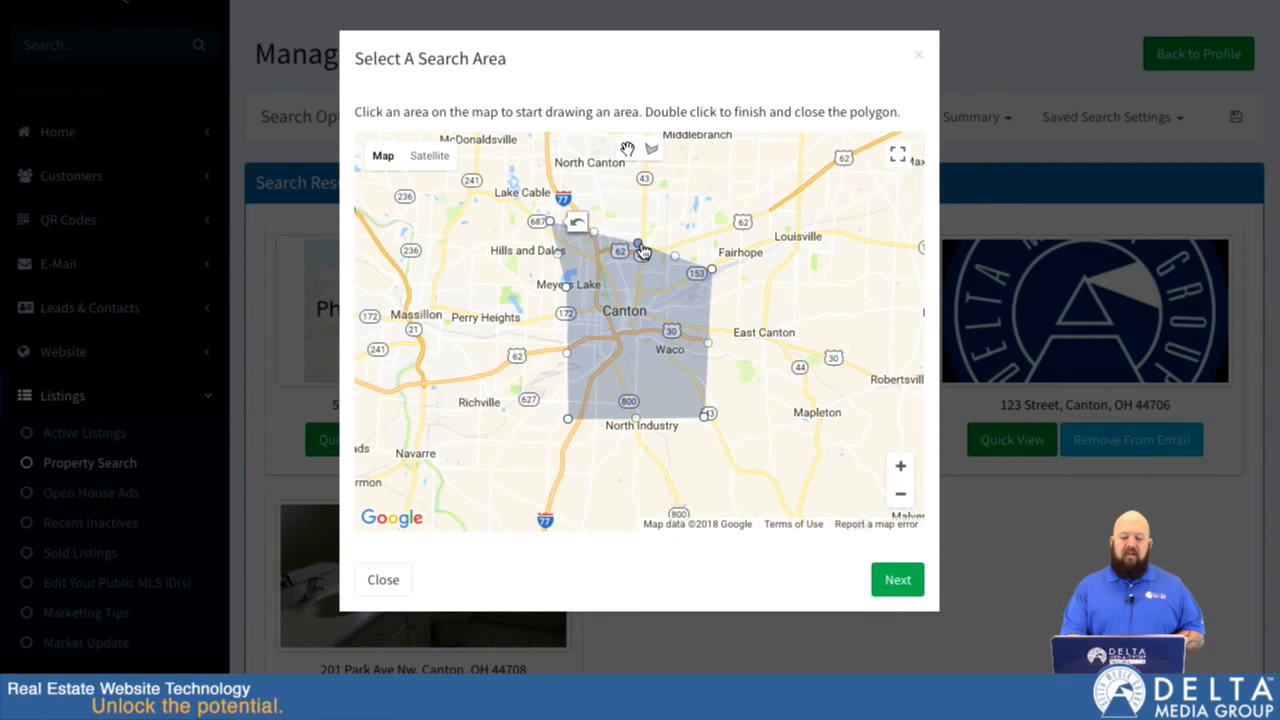
drag(640, 245, 668, 204)
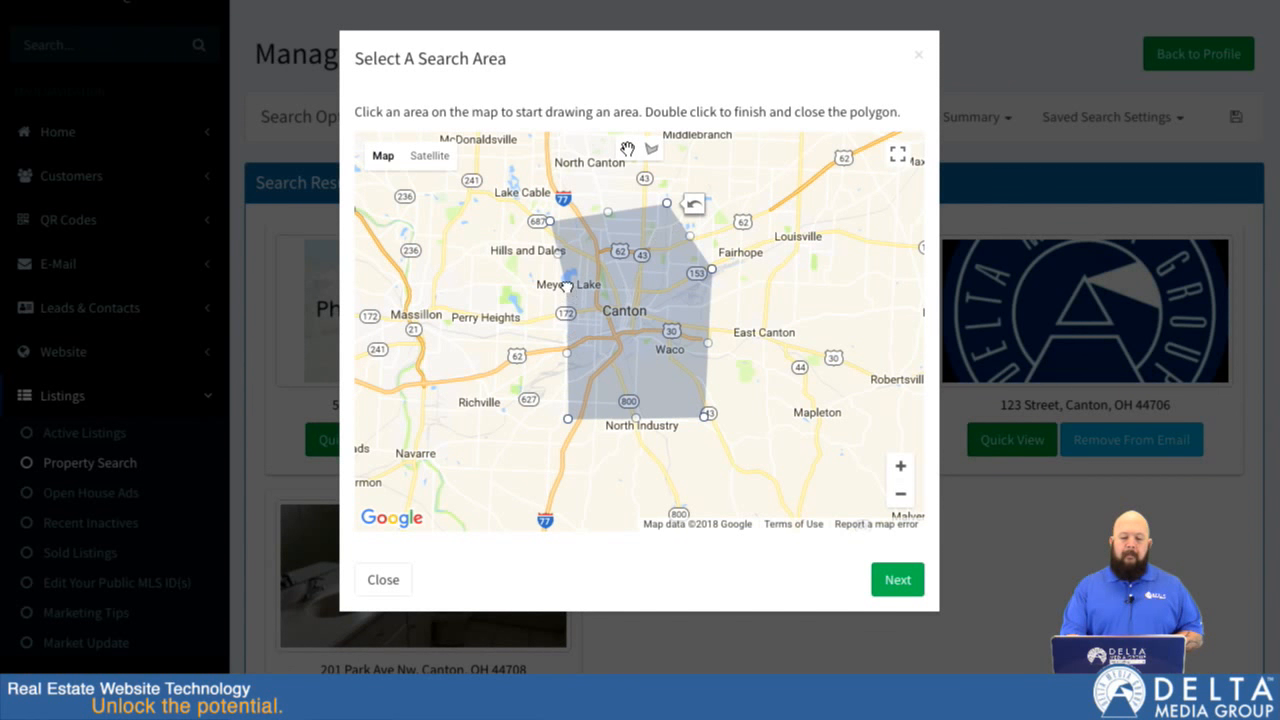
drag(567, 289, 517, 309)
click(898, 580)
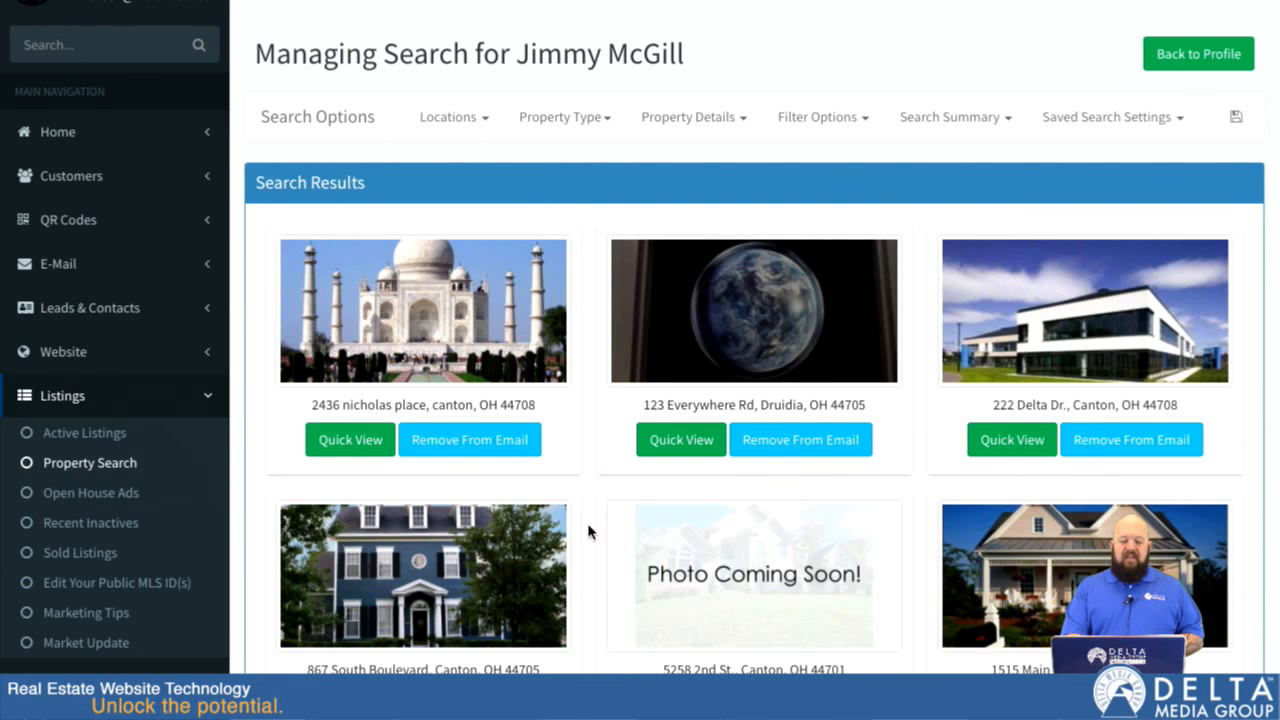
- Remove the globe-photo, stadium-photo and Delta-logo listings and the third-row listing without a photo from the results email
scroll(588, 532, down, 1)
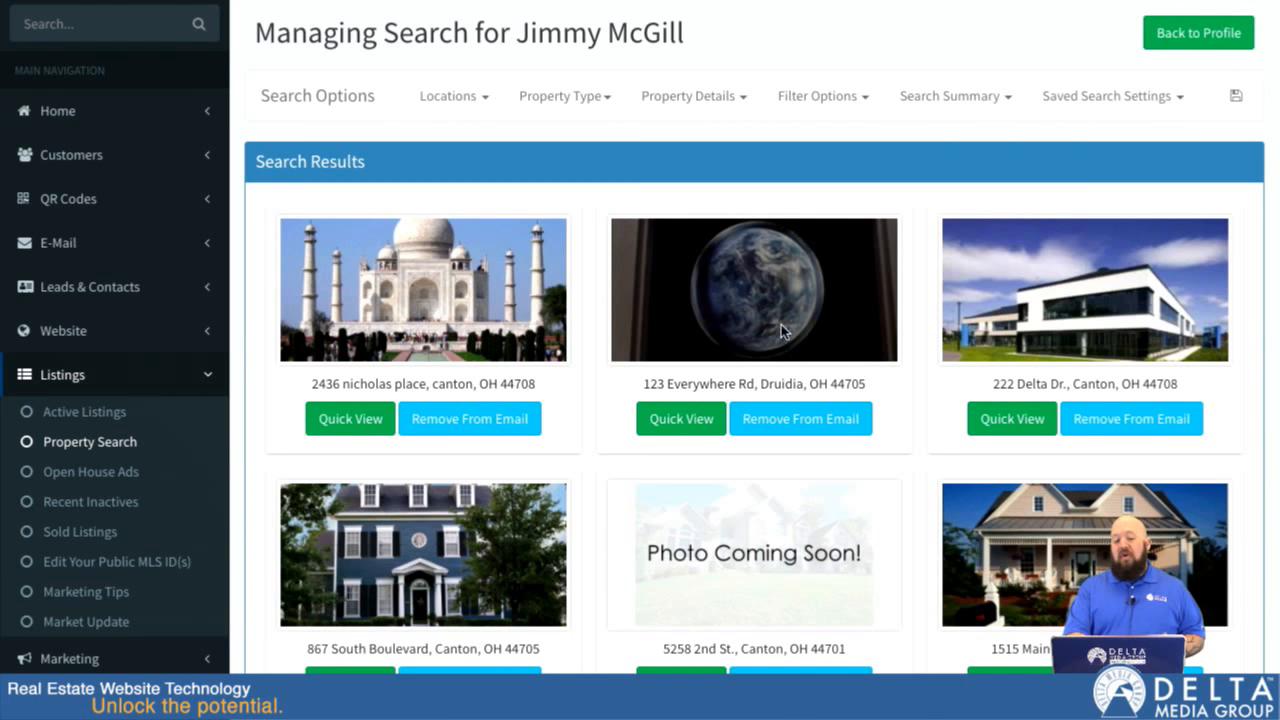
click(786, 421)
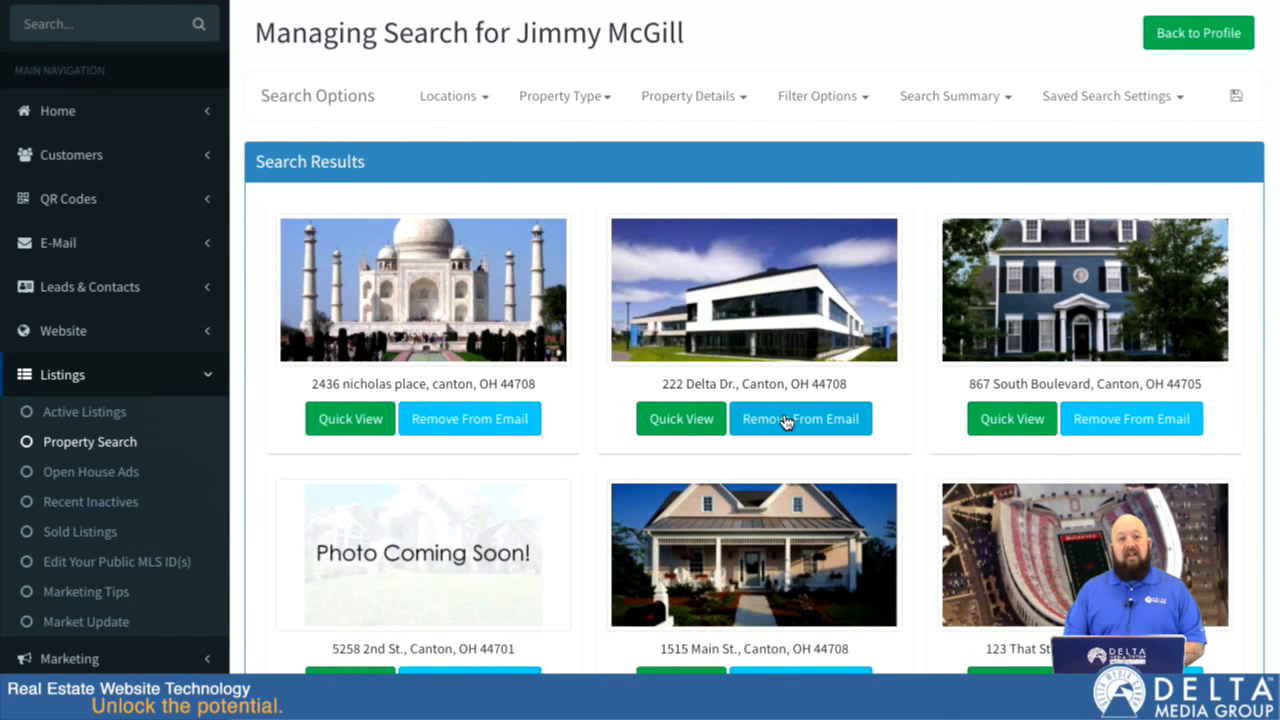
scroll(786, 421, down, 3)
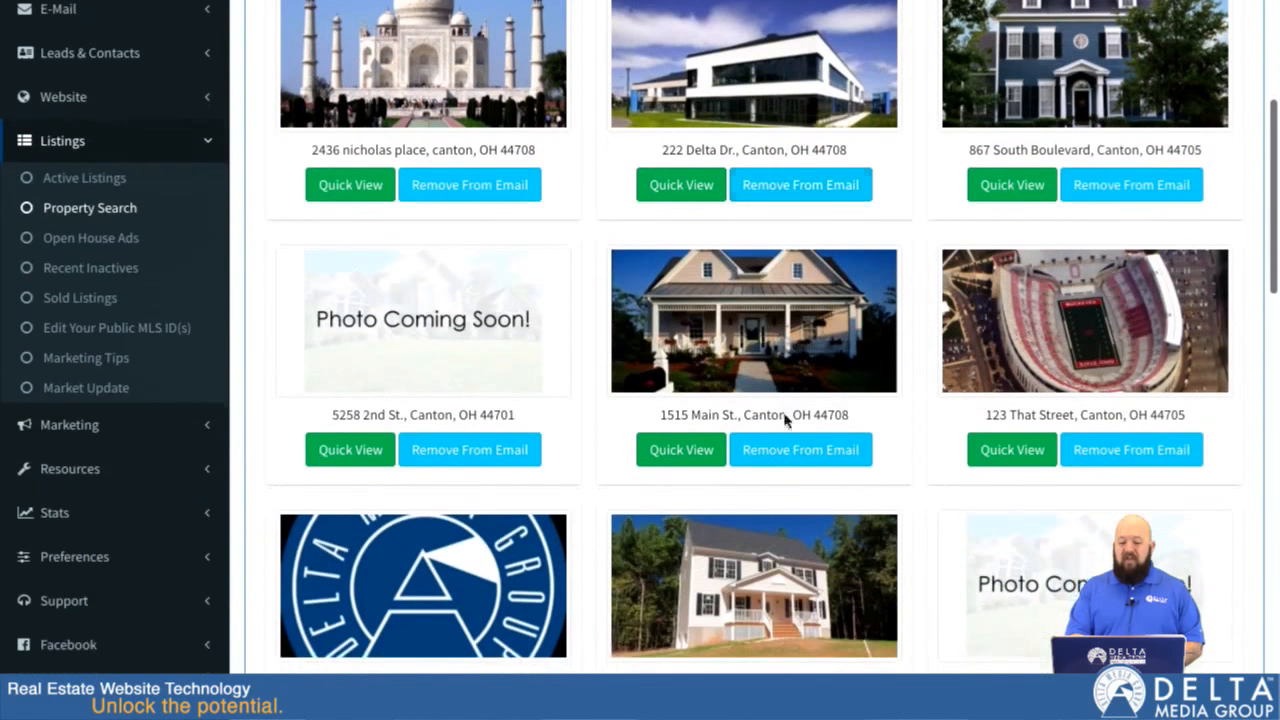
click(1125, 450)
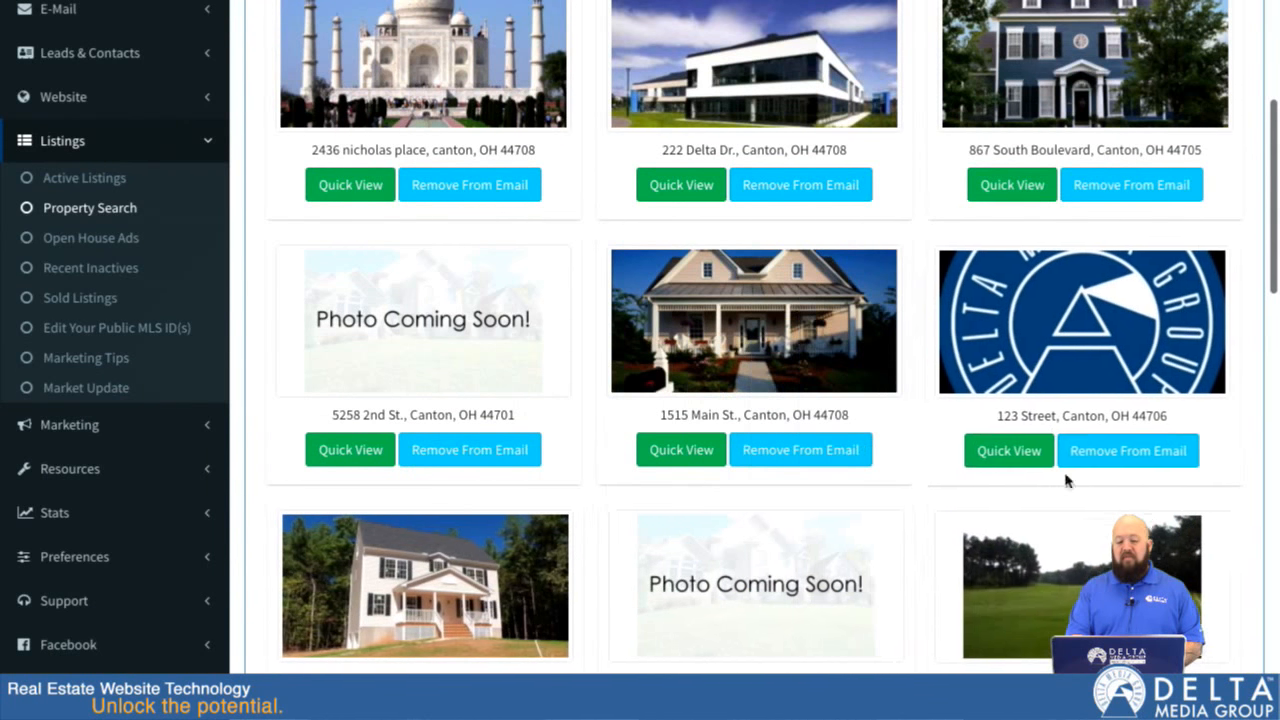
click(1102, 462)
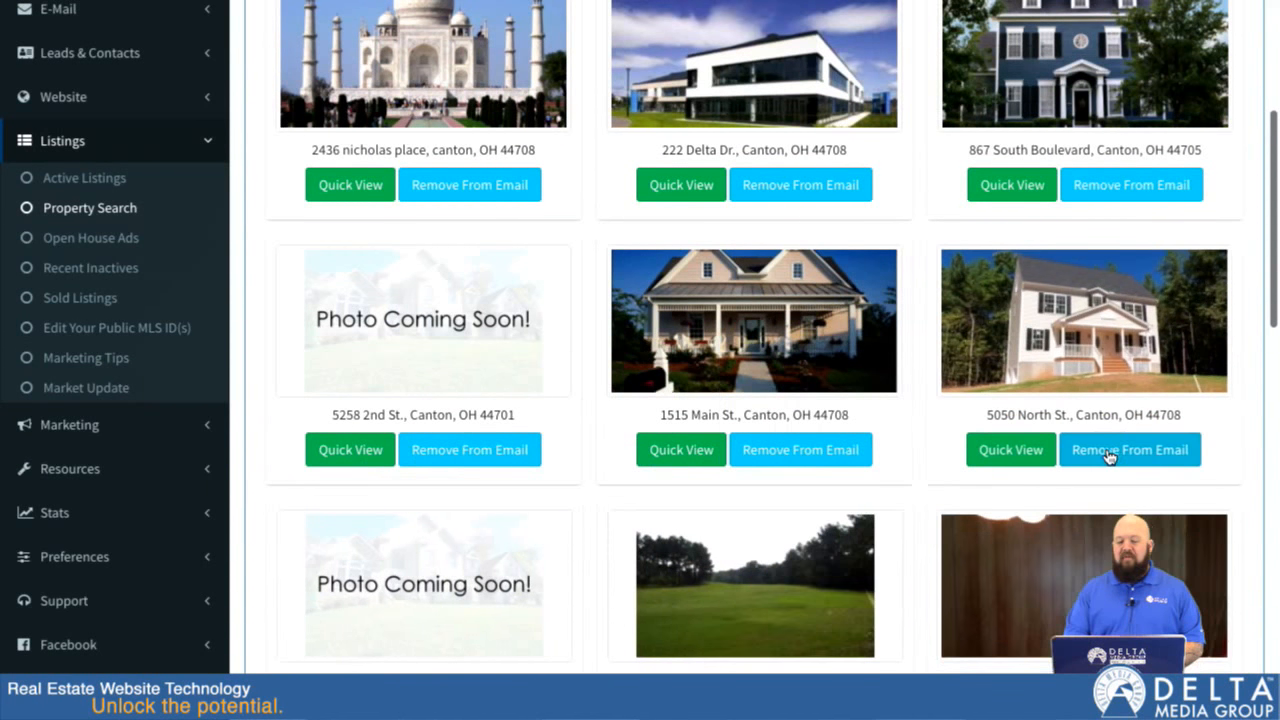
scroll(546, 620, down, 1)
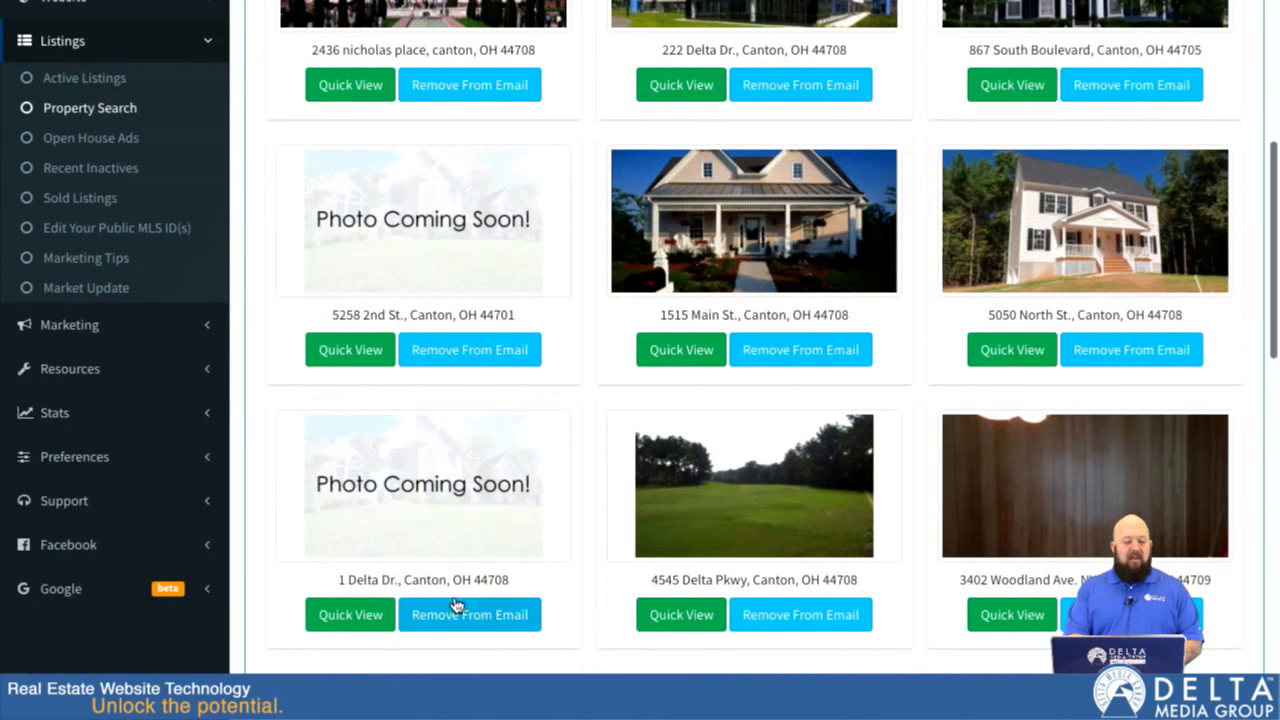
click(453, 614)
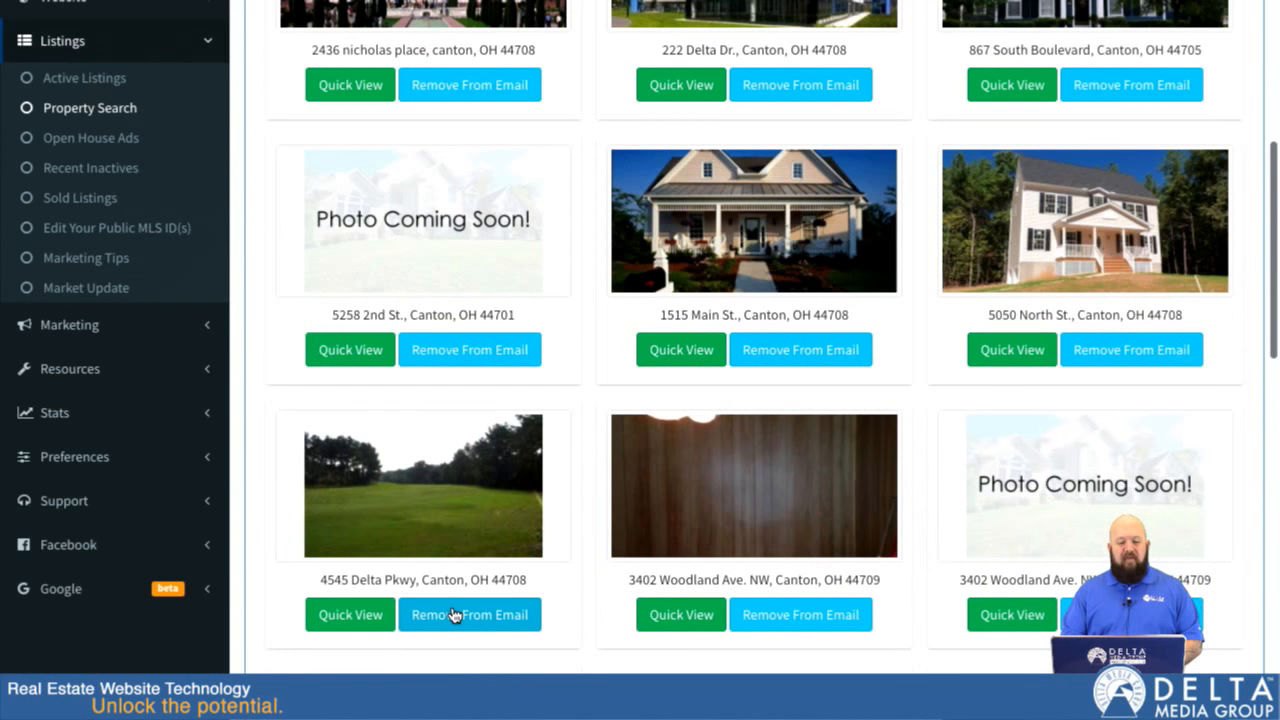
- Review the remaining results and the saved search settings, including the custom message, the save-and-send option and the option to clear removed listings
scroll(643, 273, up, 1)
scroll(643, 273, up, 2)
scroll(643, 275, down, 1)
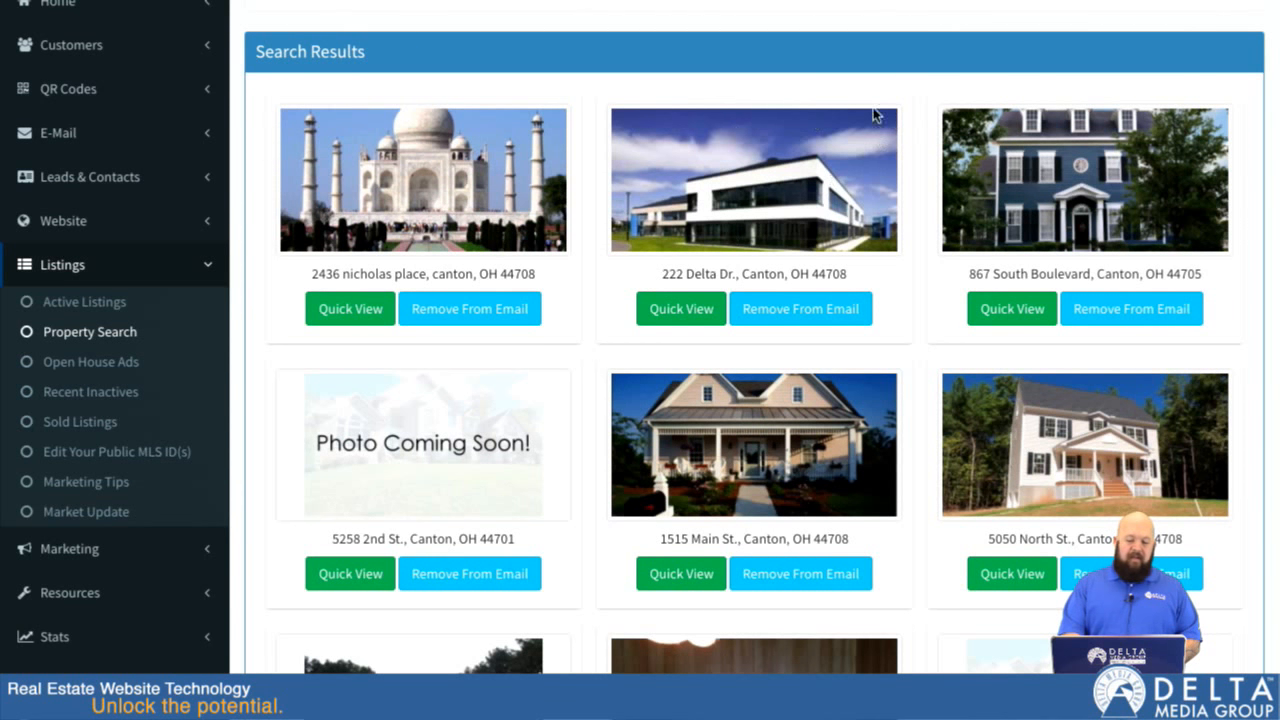
scroll(549, 234, up, 3)
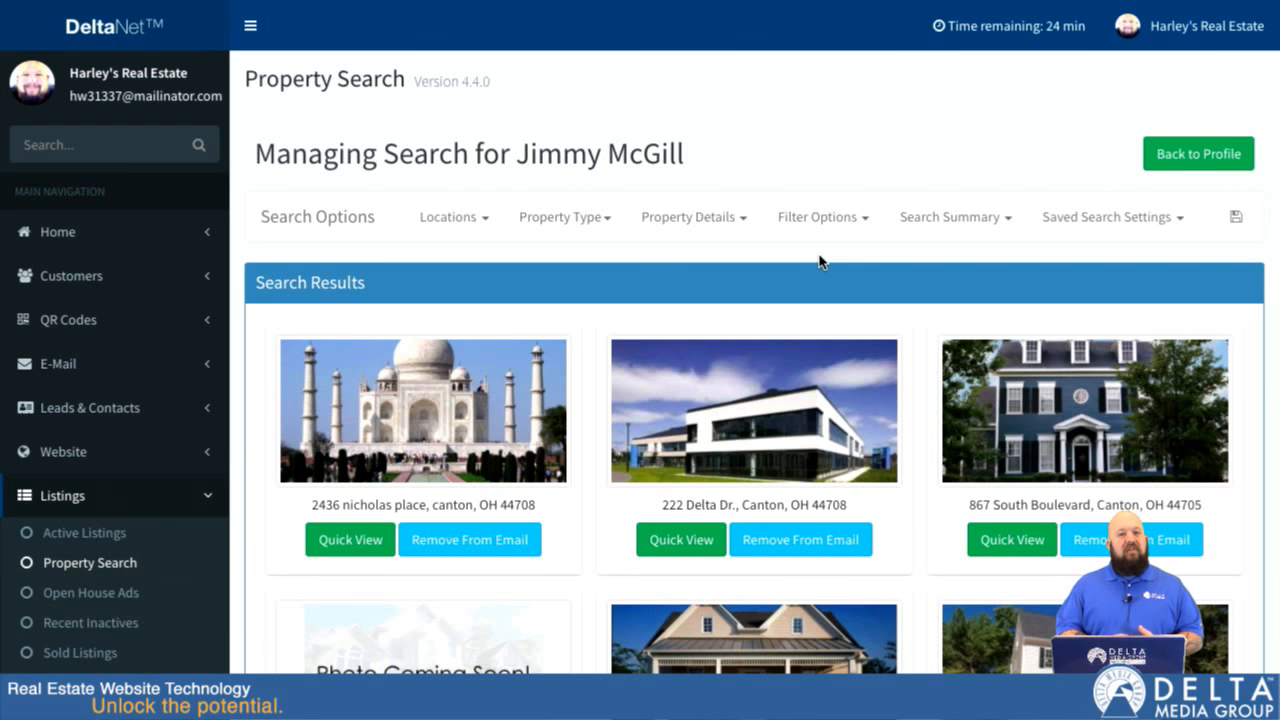
click(1183, 222)
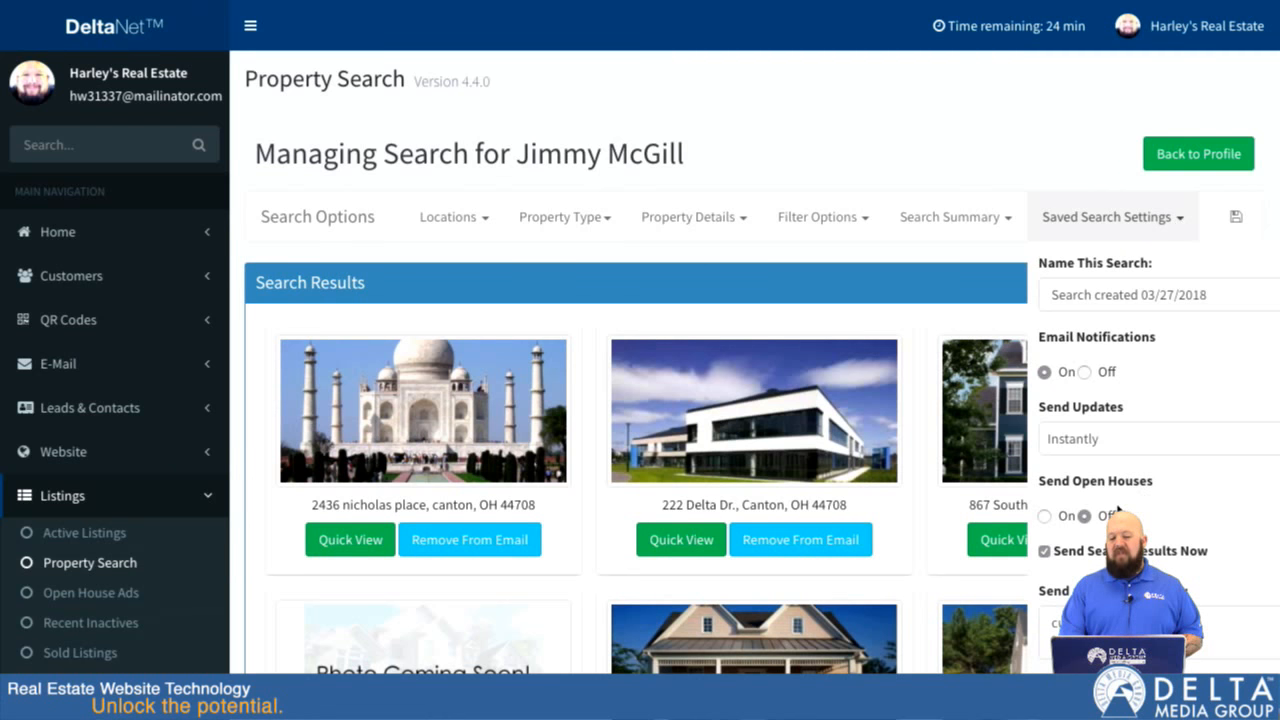
scroll(1183, 320, down, 3)
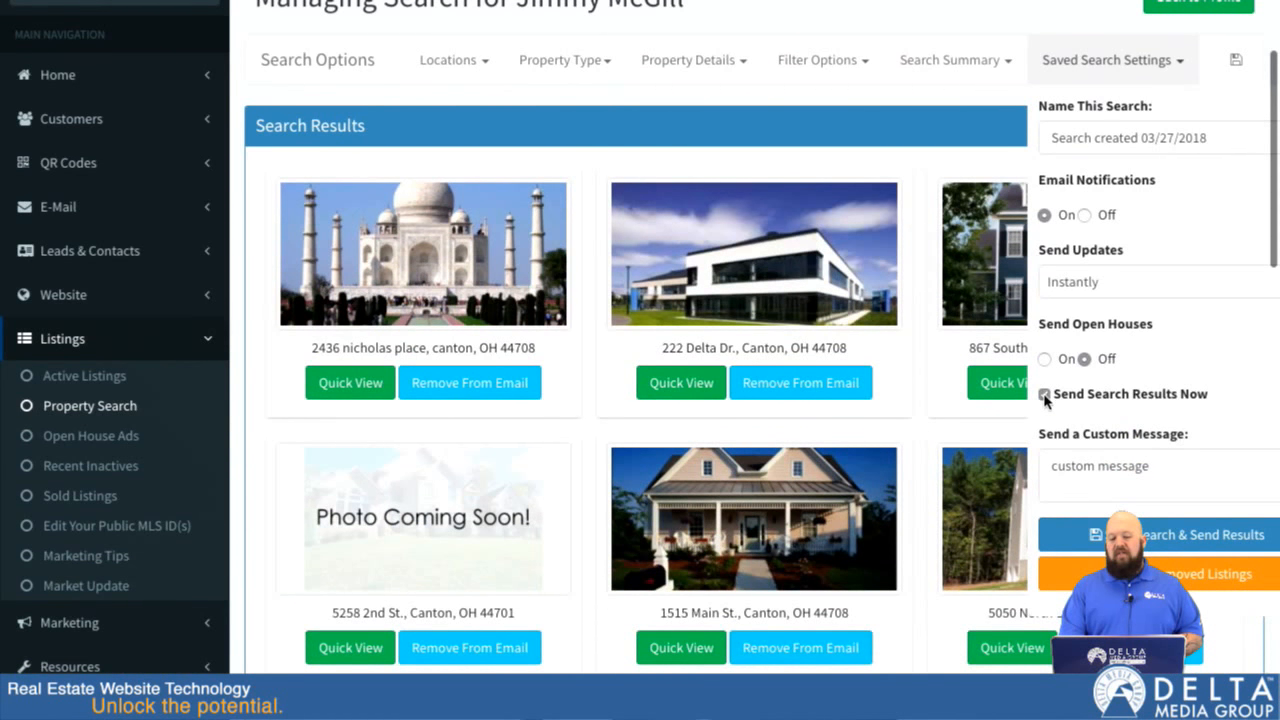
click(1116, 470)
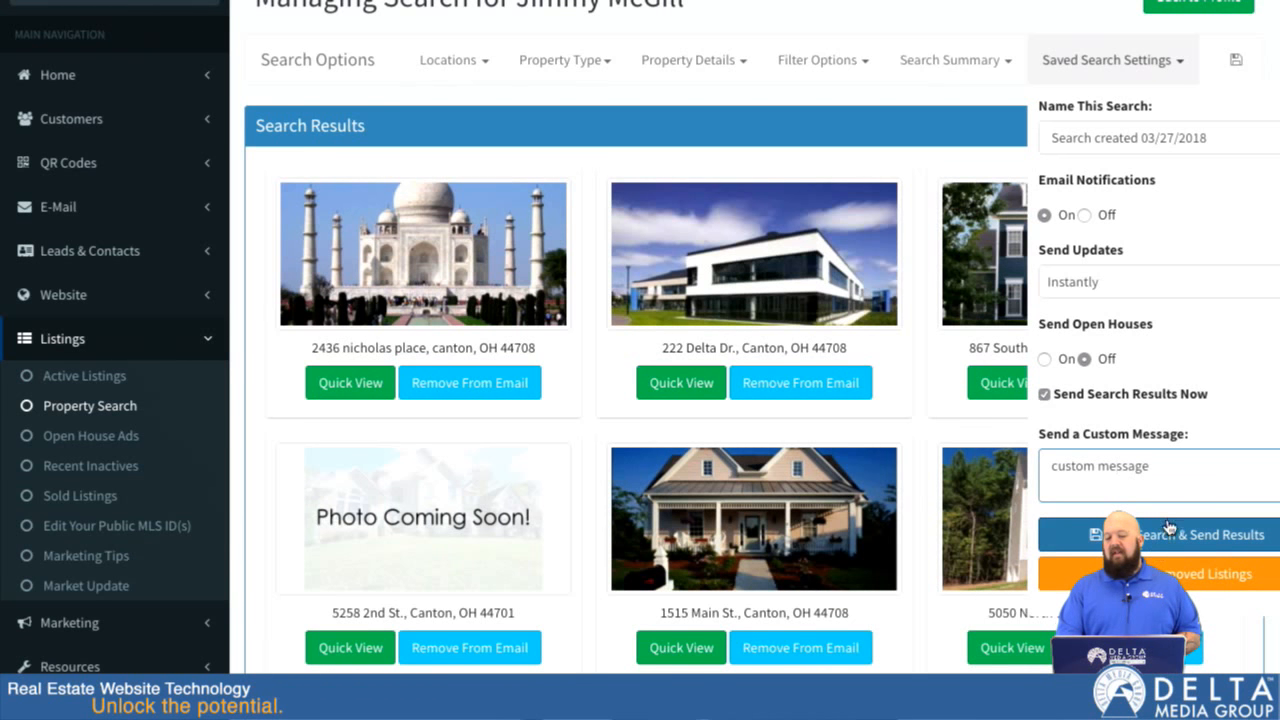
click(1044, 392)
scroll(1211, 366, down, 1)
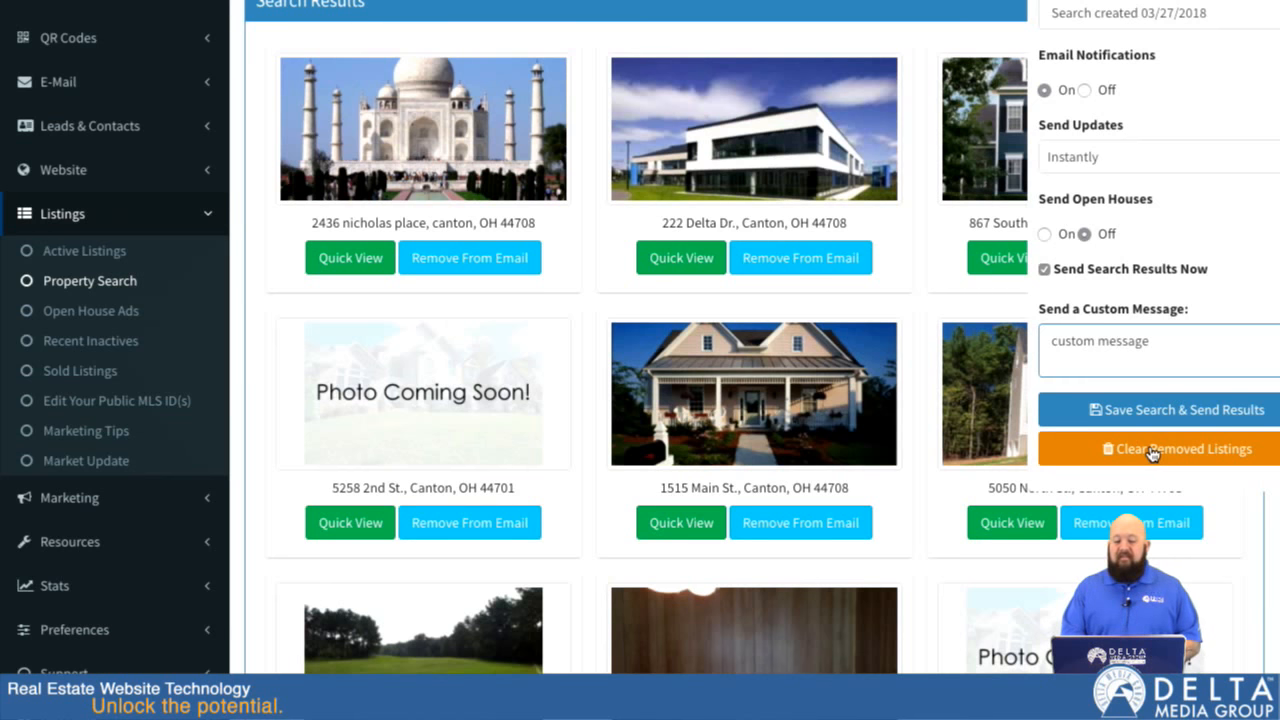
scroll(1167, 334, up, 3)
click(1186, 209)
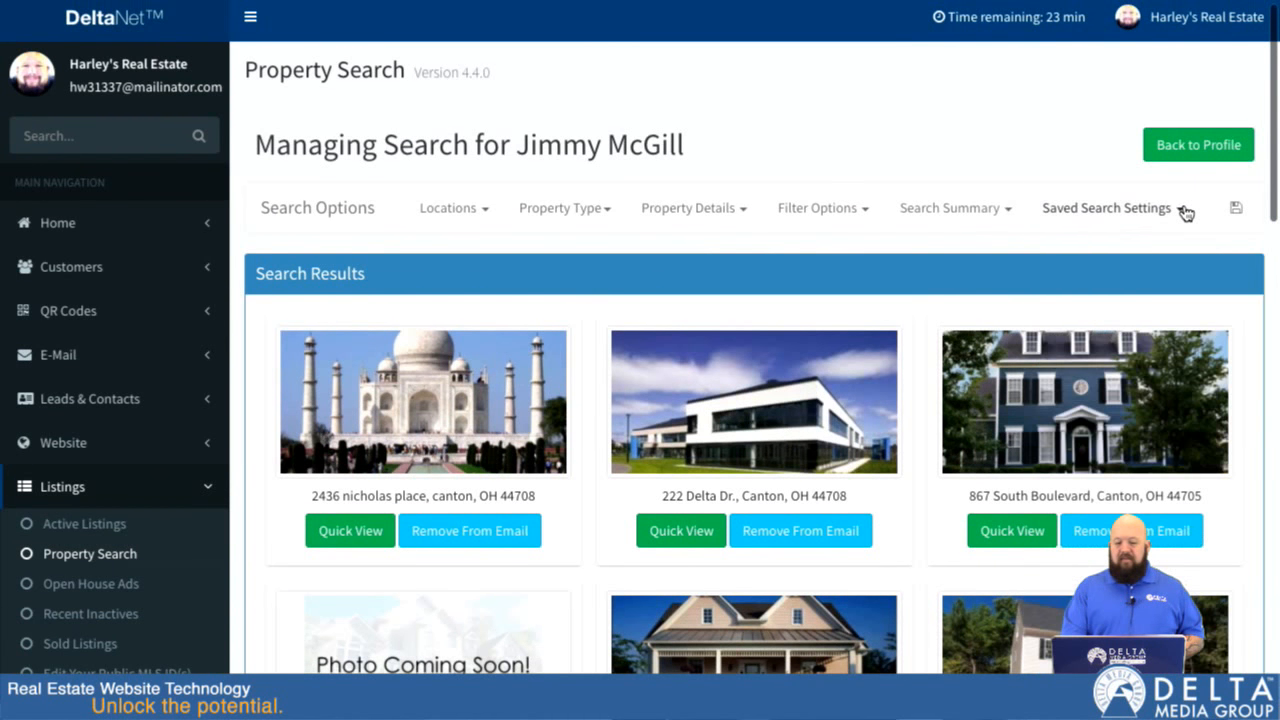